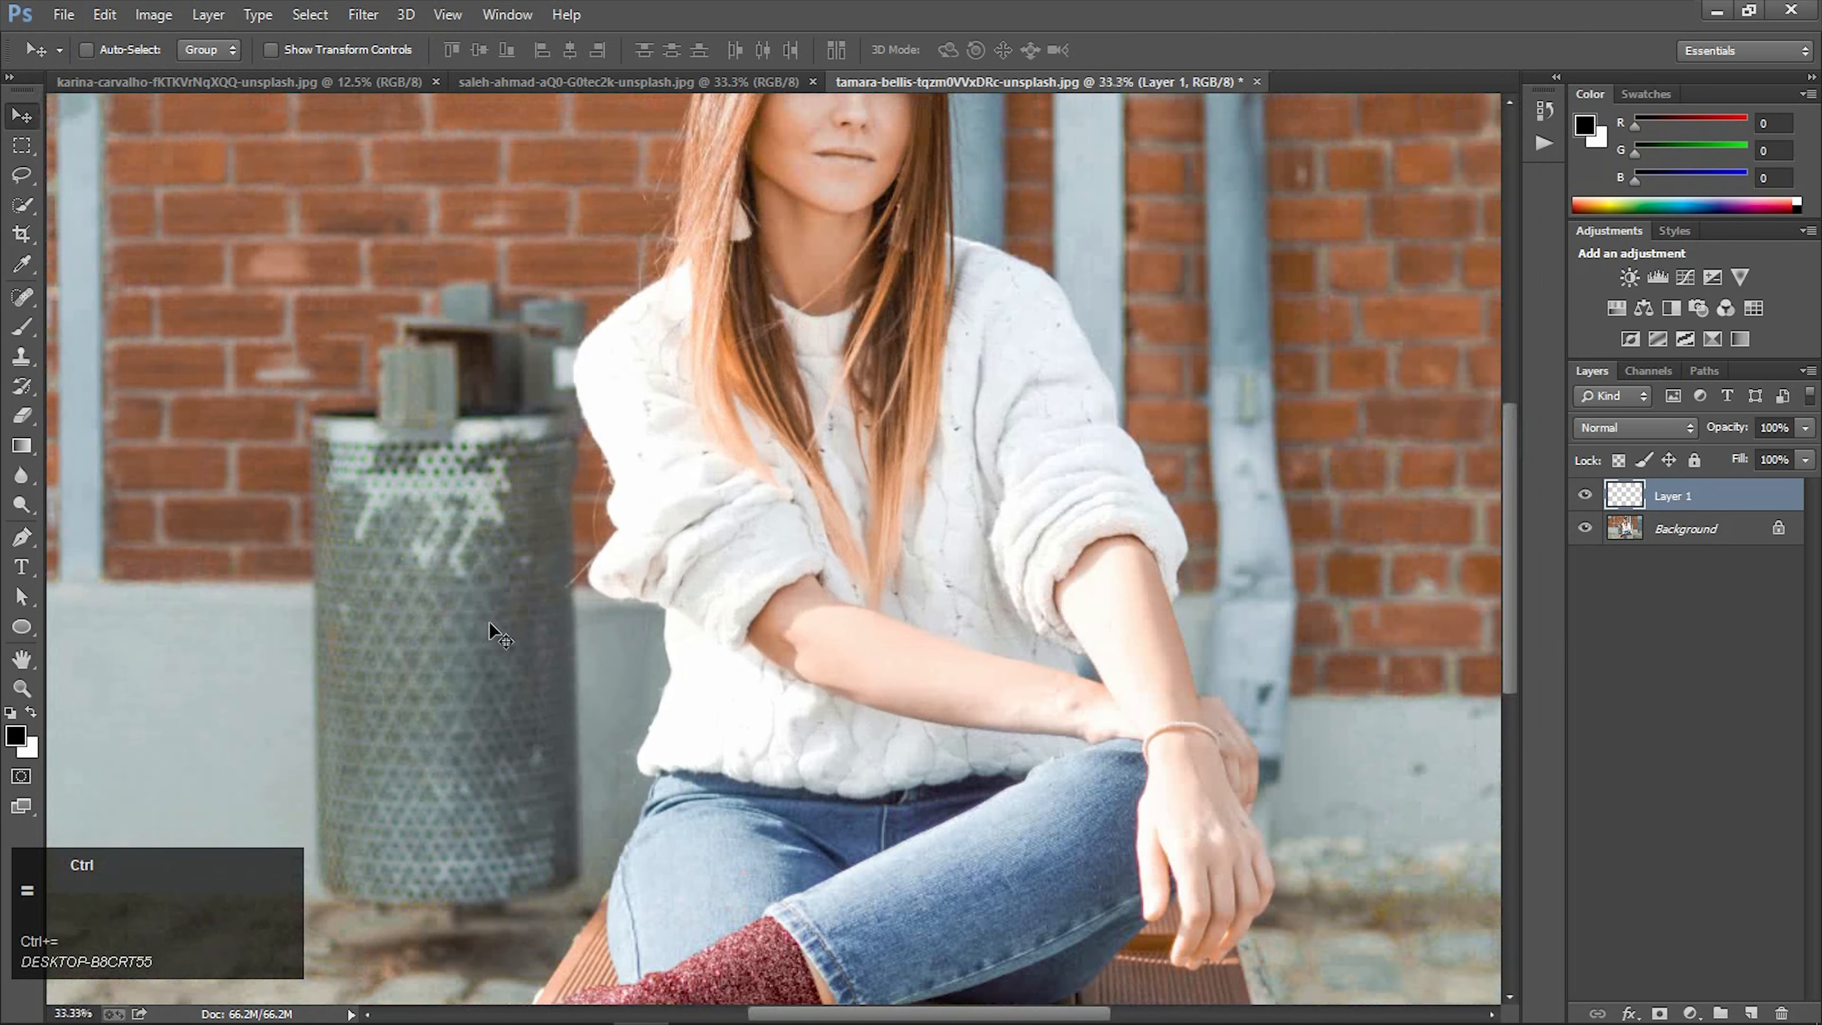
- Activate the Clone Stamp tool in Normal mode with a soft round 150 px brush at 0% hardness
{"action": "scroll", "coordinate": [490, 607], "scroll_direction": "left", "scroll_amount": 3}
{"action": "key", "text": "ctrl+="}
{"action": "scroll", "coordinate": [498, 596], "scroll_direction": "down", "scroll_amount": 2}
{"action": "scroll", "coordinate": [497, 595], "scroll_direction": "down", "scroll_amount": 1}
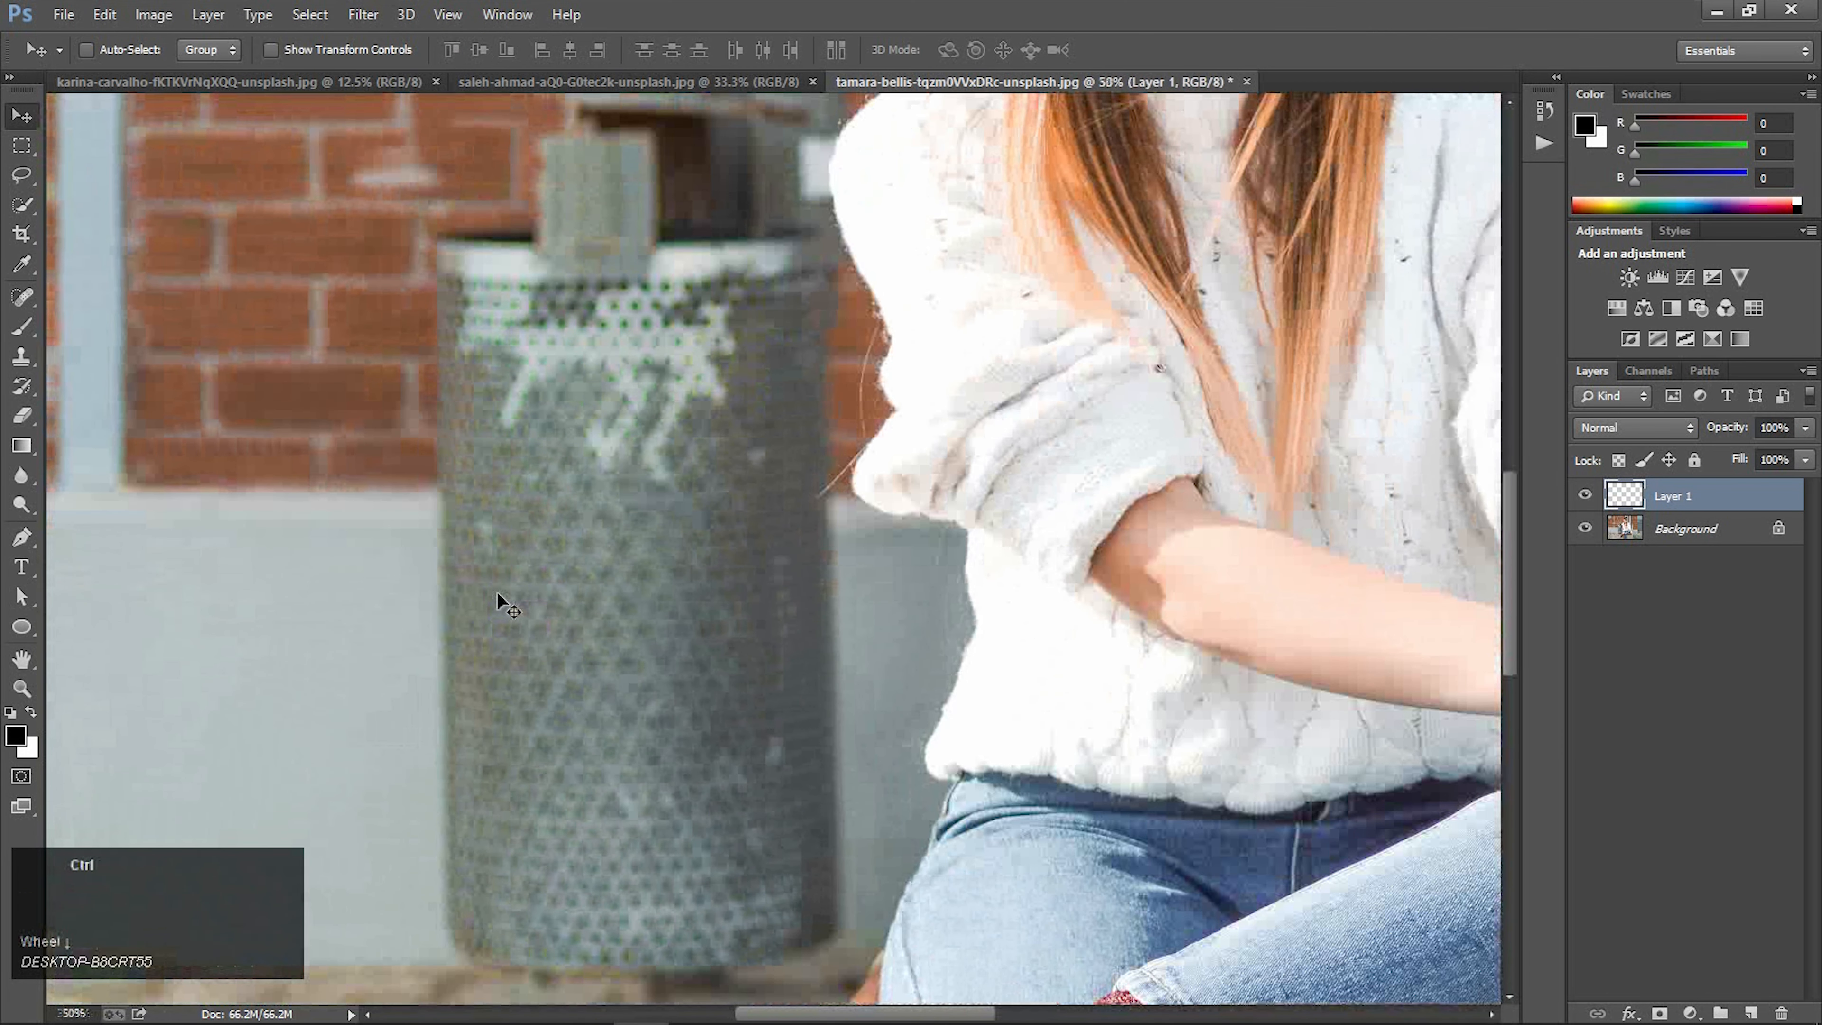
{"action": "key", "text": "ctrl+="}
{"action": "key", "text": "ctrl+-"}
{"action": "key", "text": "ctrl+minus"}
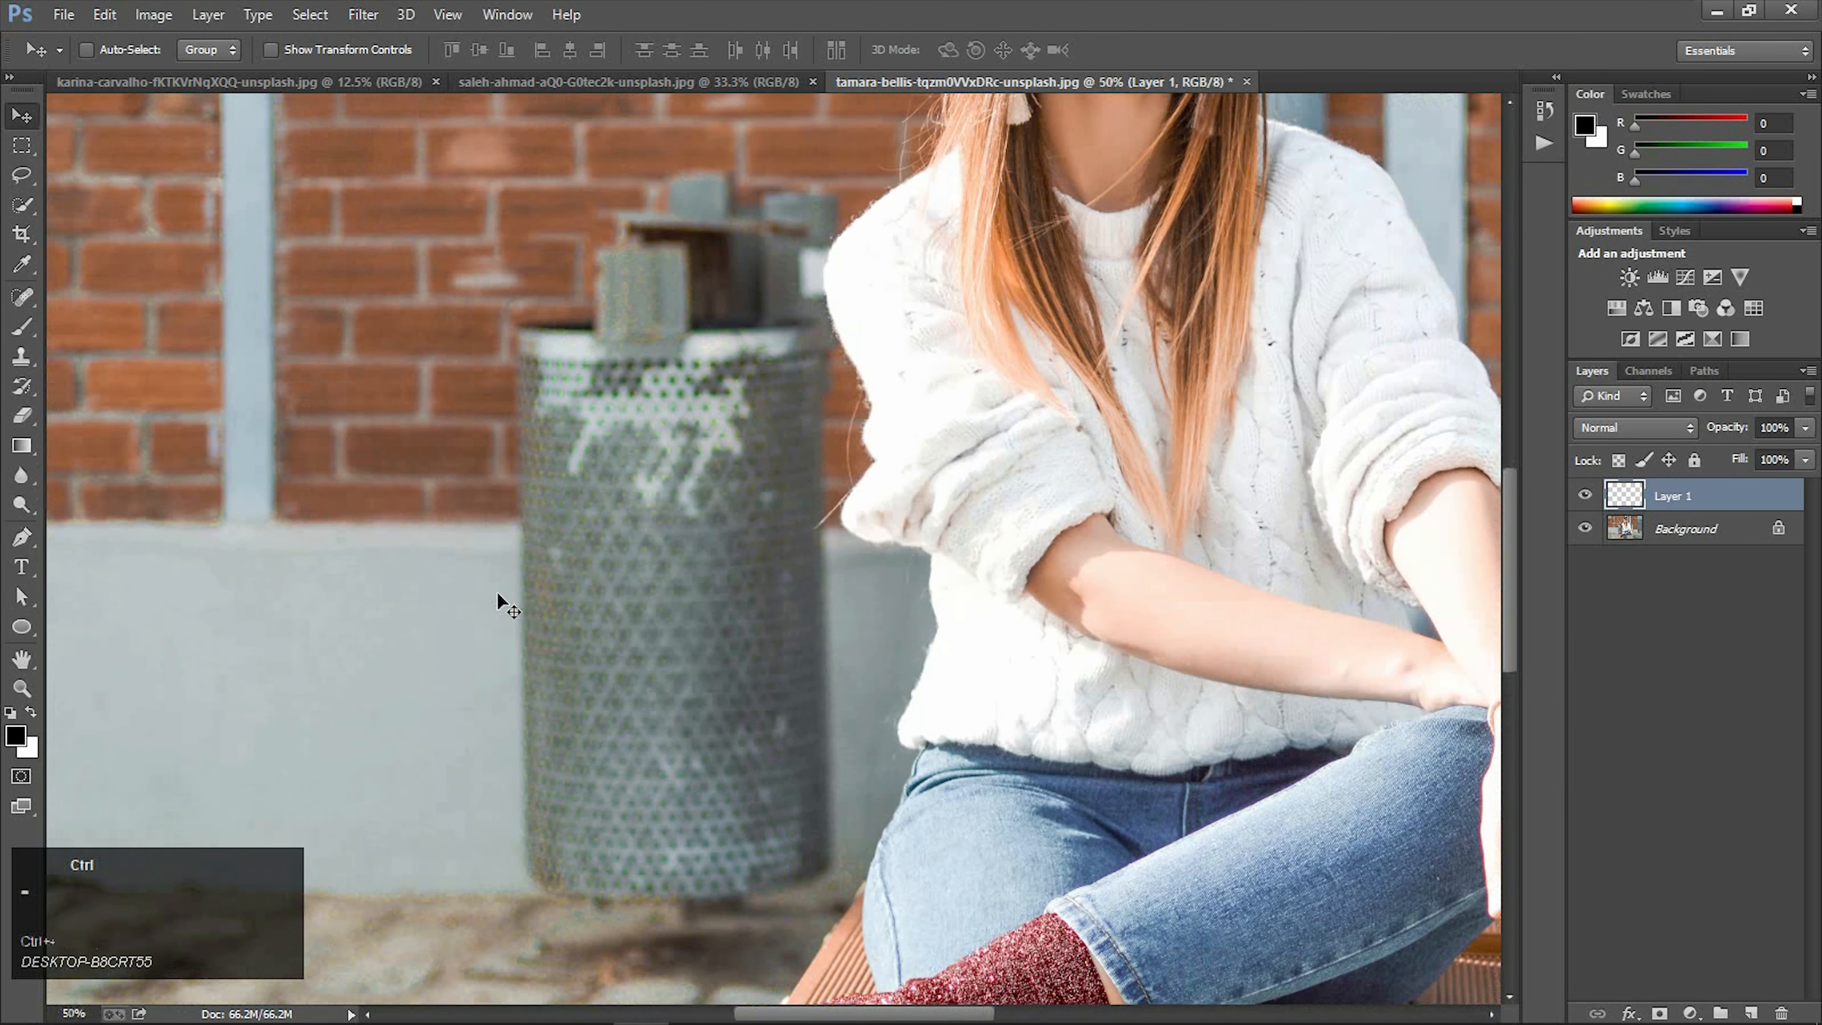
{"action": "scroll", "coordinate": [498, 593], "scroll_direction": "left", "scroll_amount": 2}
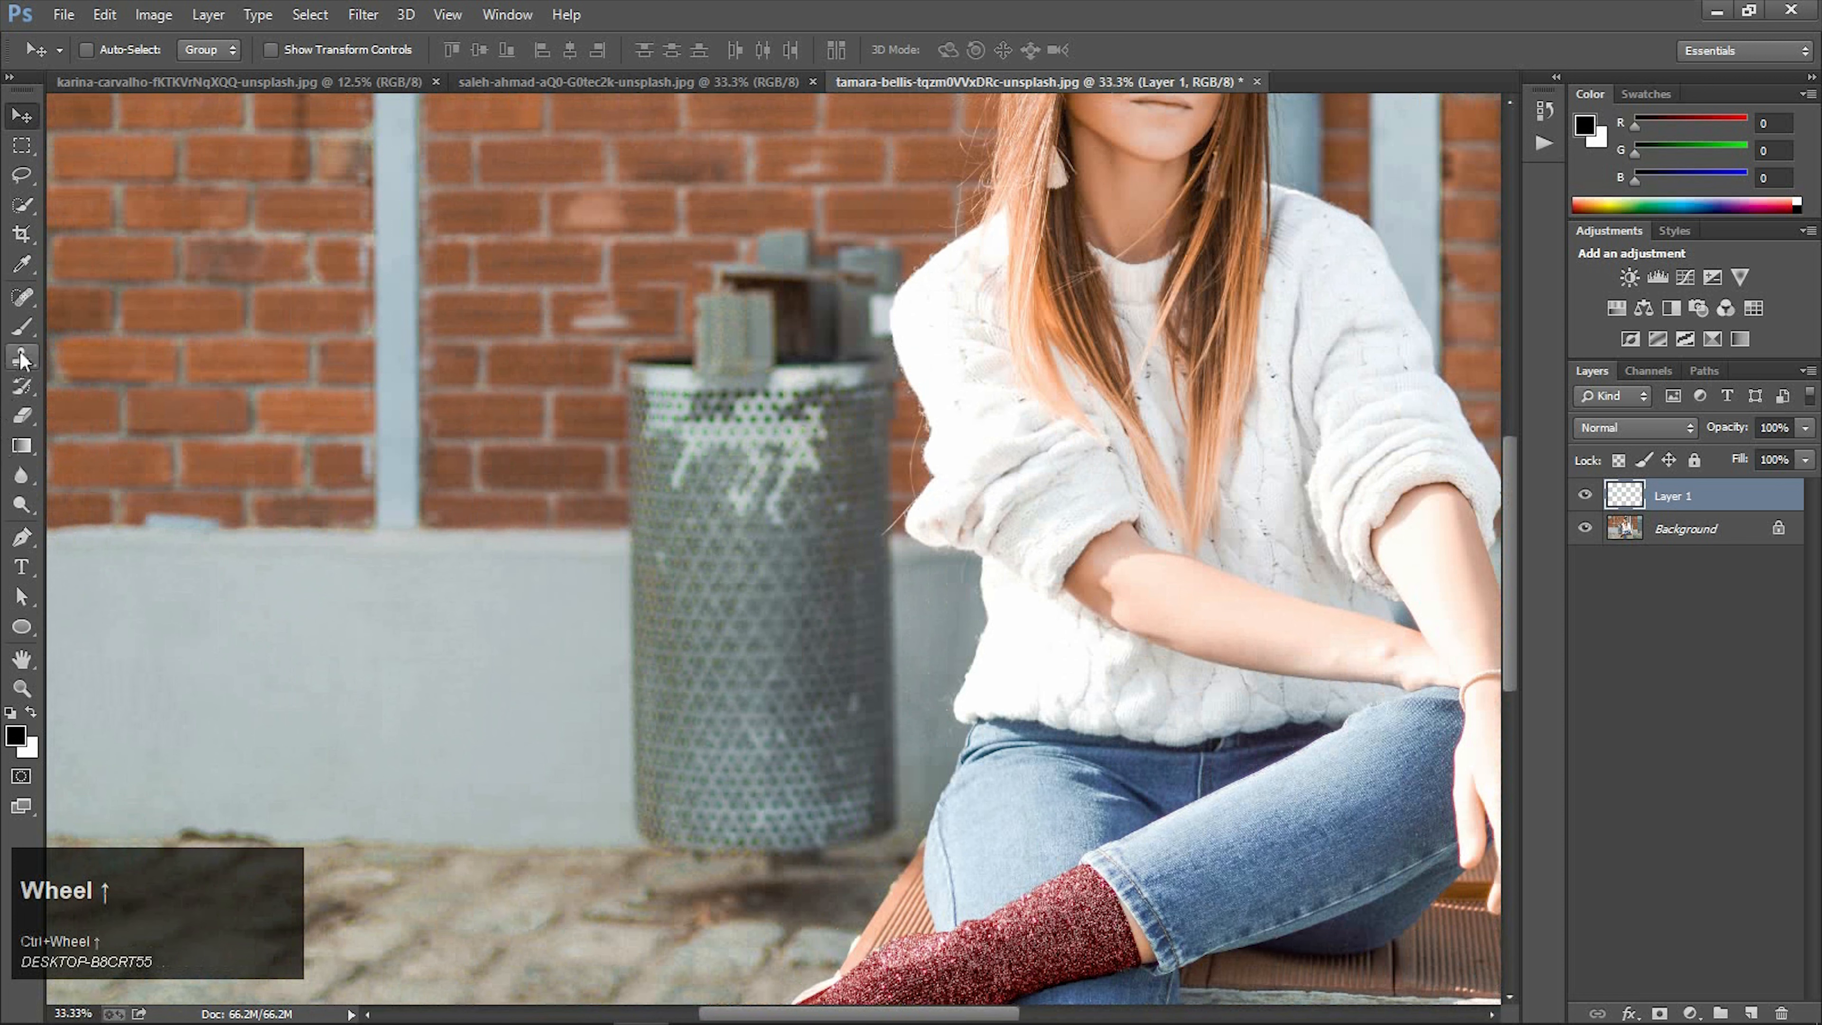
{"action": "right_click", "coordinate": [24, 359]}
{"action": "left_click", "coordinate": [129, 356]}
{"action": "left_click", "coordinate": [301, 50]}
{"action": "left_click", "coordinate": [301, 69]}
{"action": "left_click", "coordinate": [95, 54]}
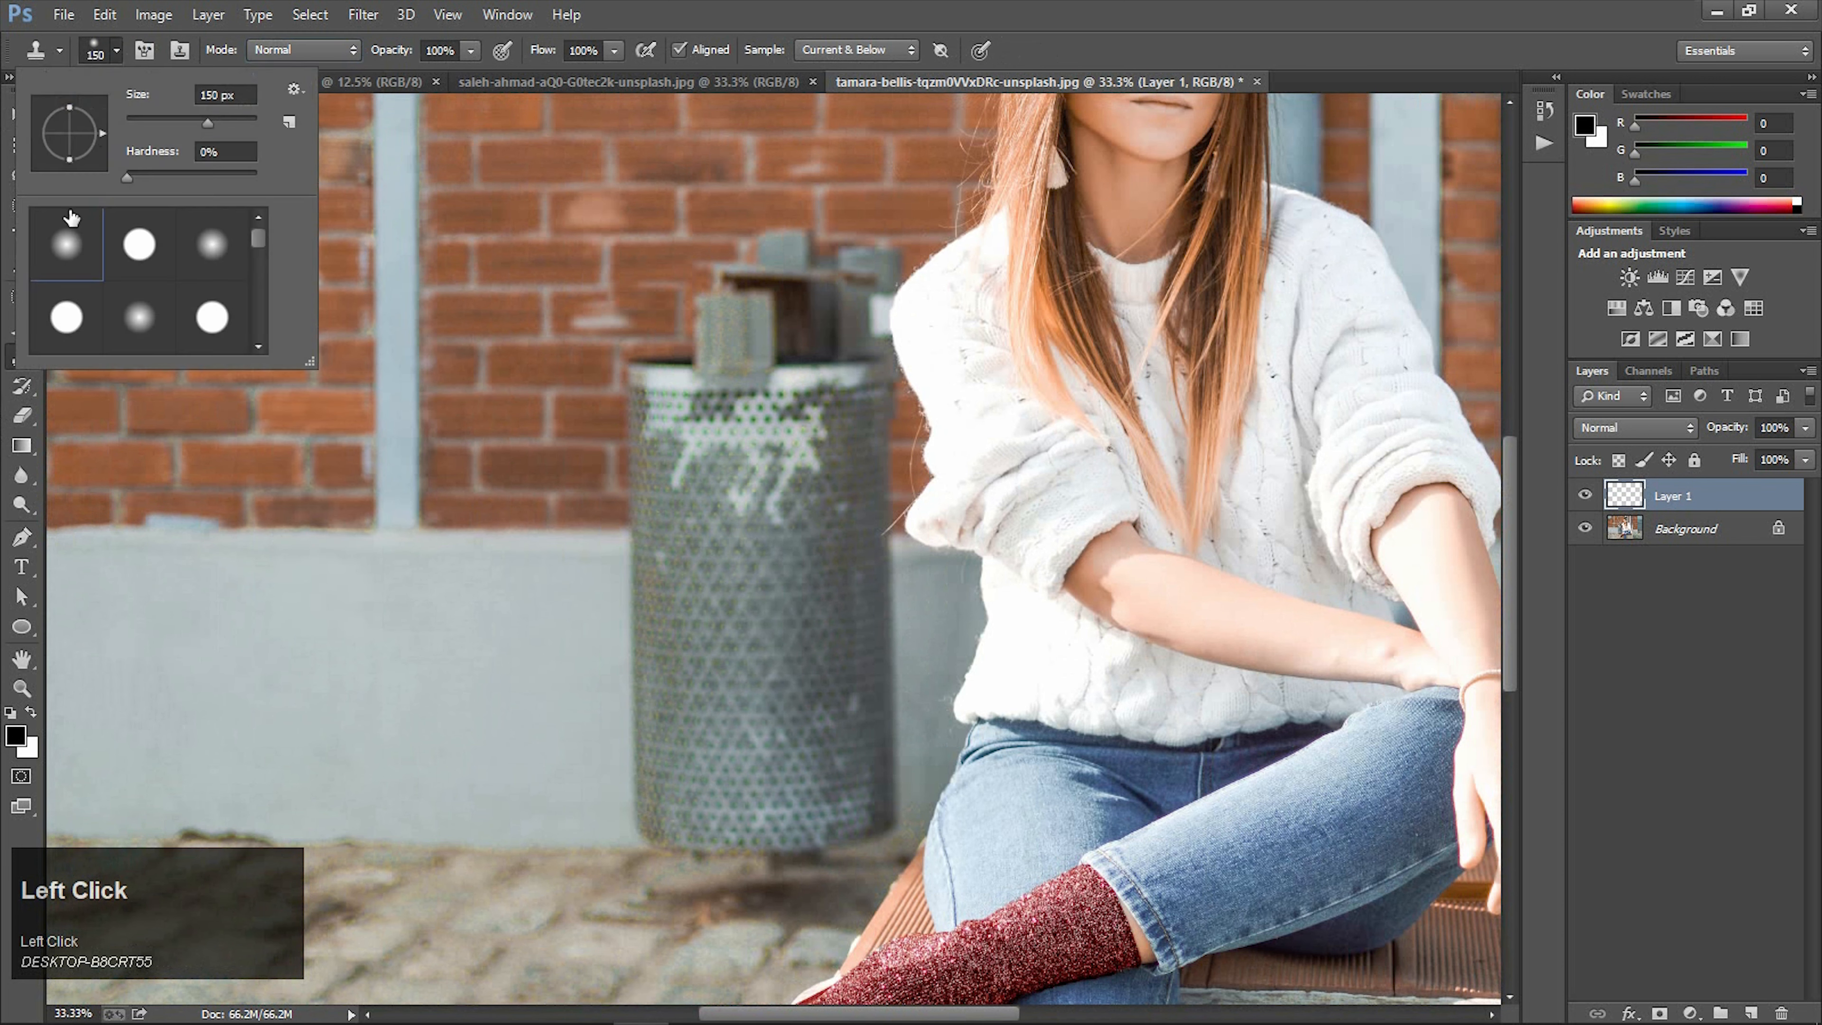
- Use 100% opacity and 100% flow for the clone brush and sample from Current & Below
{"action": "left_click", "coordinate": [470, 50]}
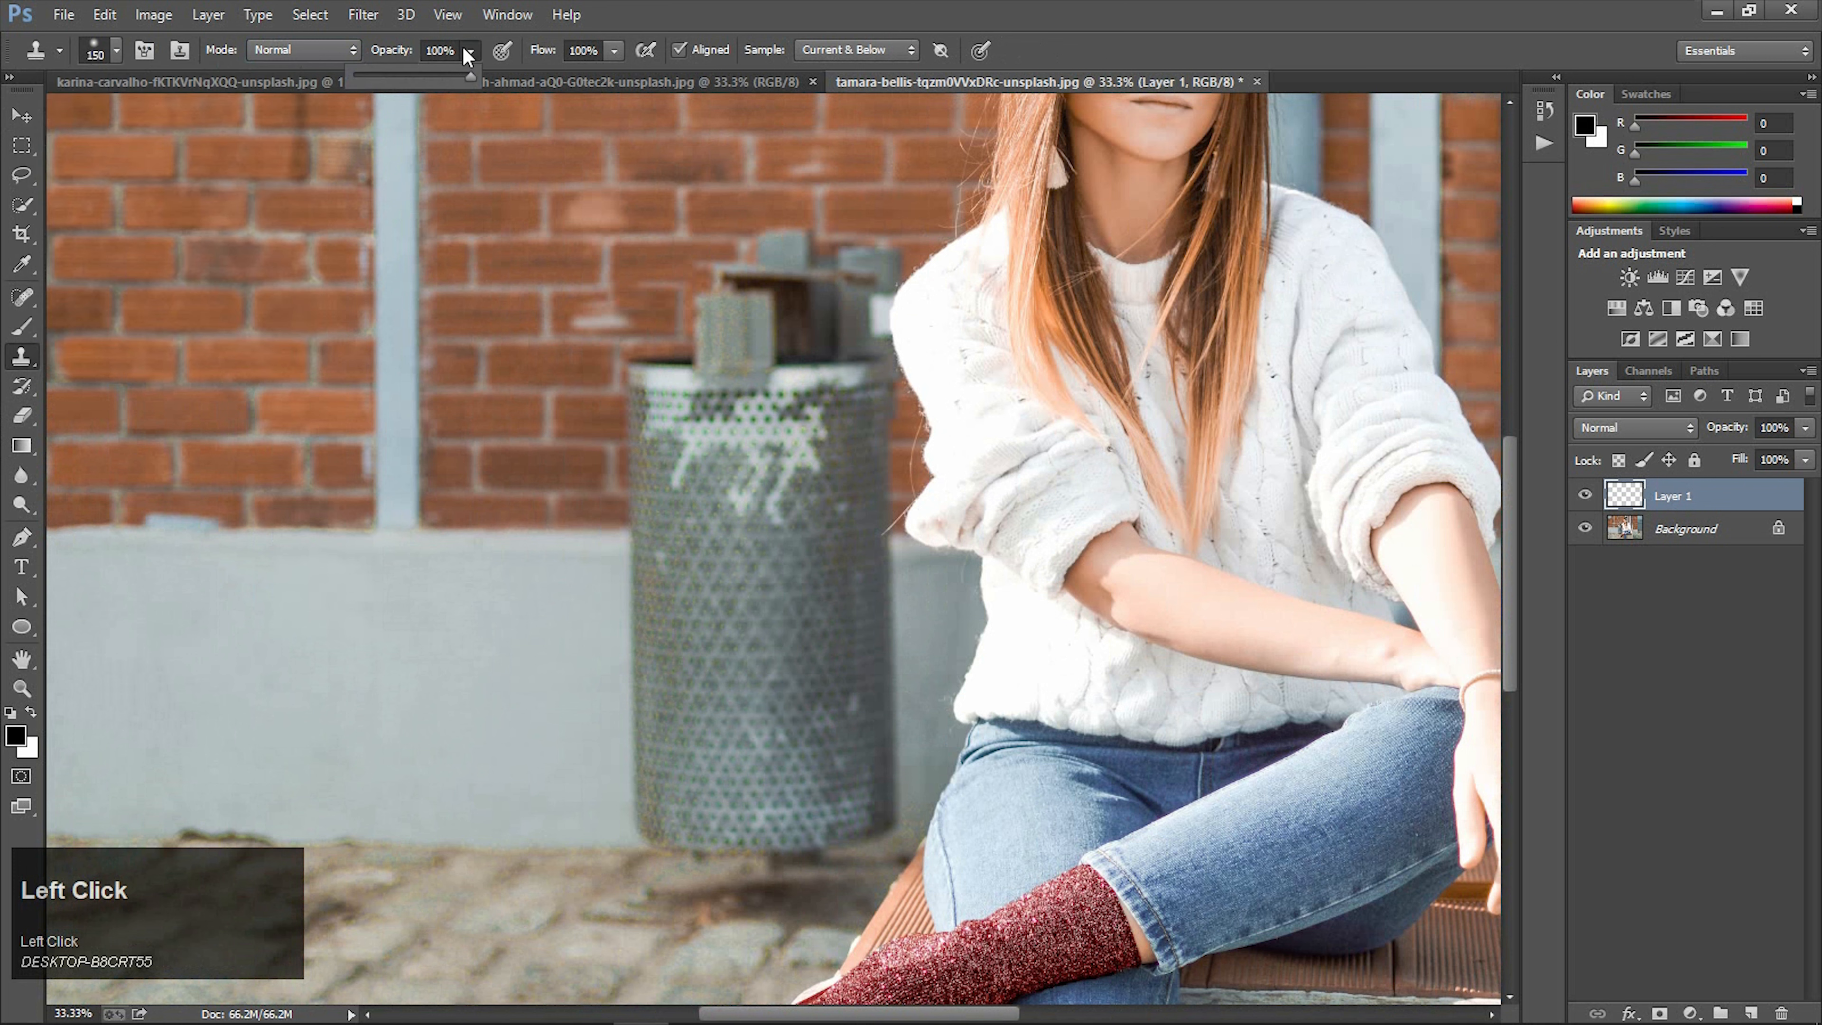
{"action": "left_click", "coordinate": [611, 46]}
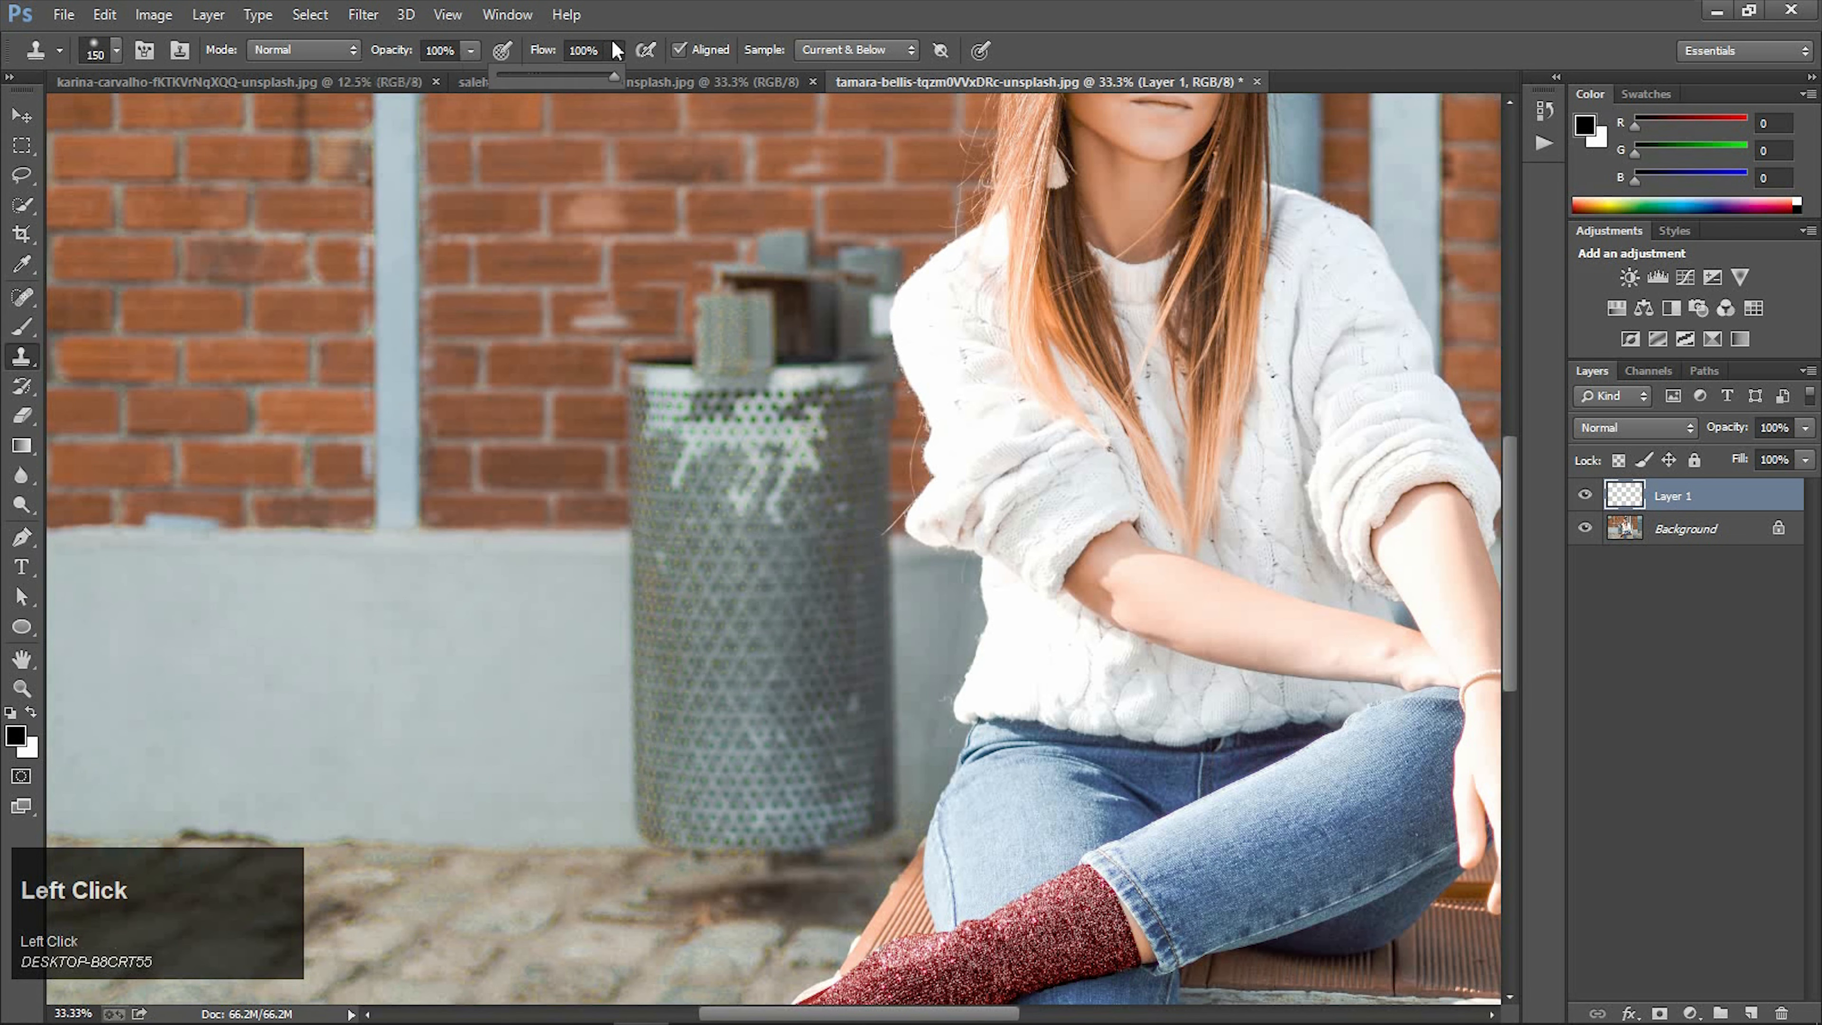
{"action": "left_click", "coordinate": [884, 51]}
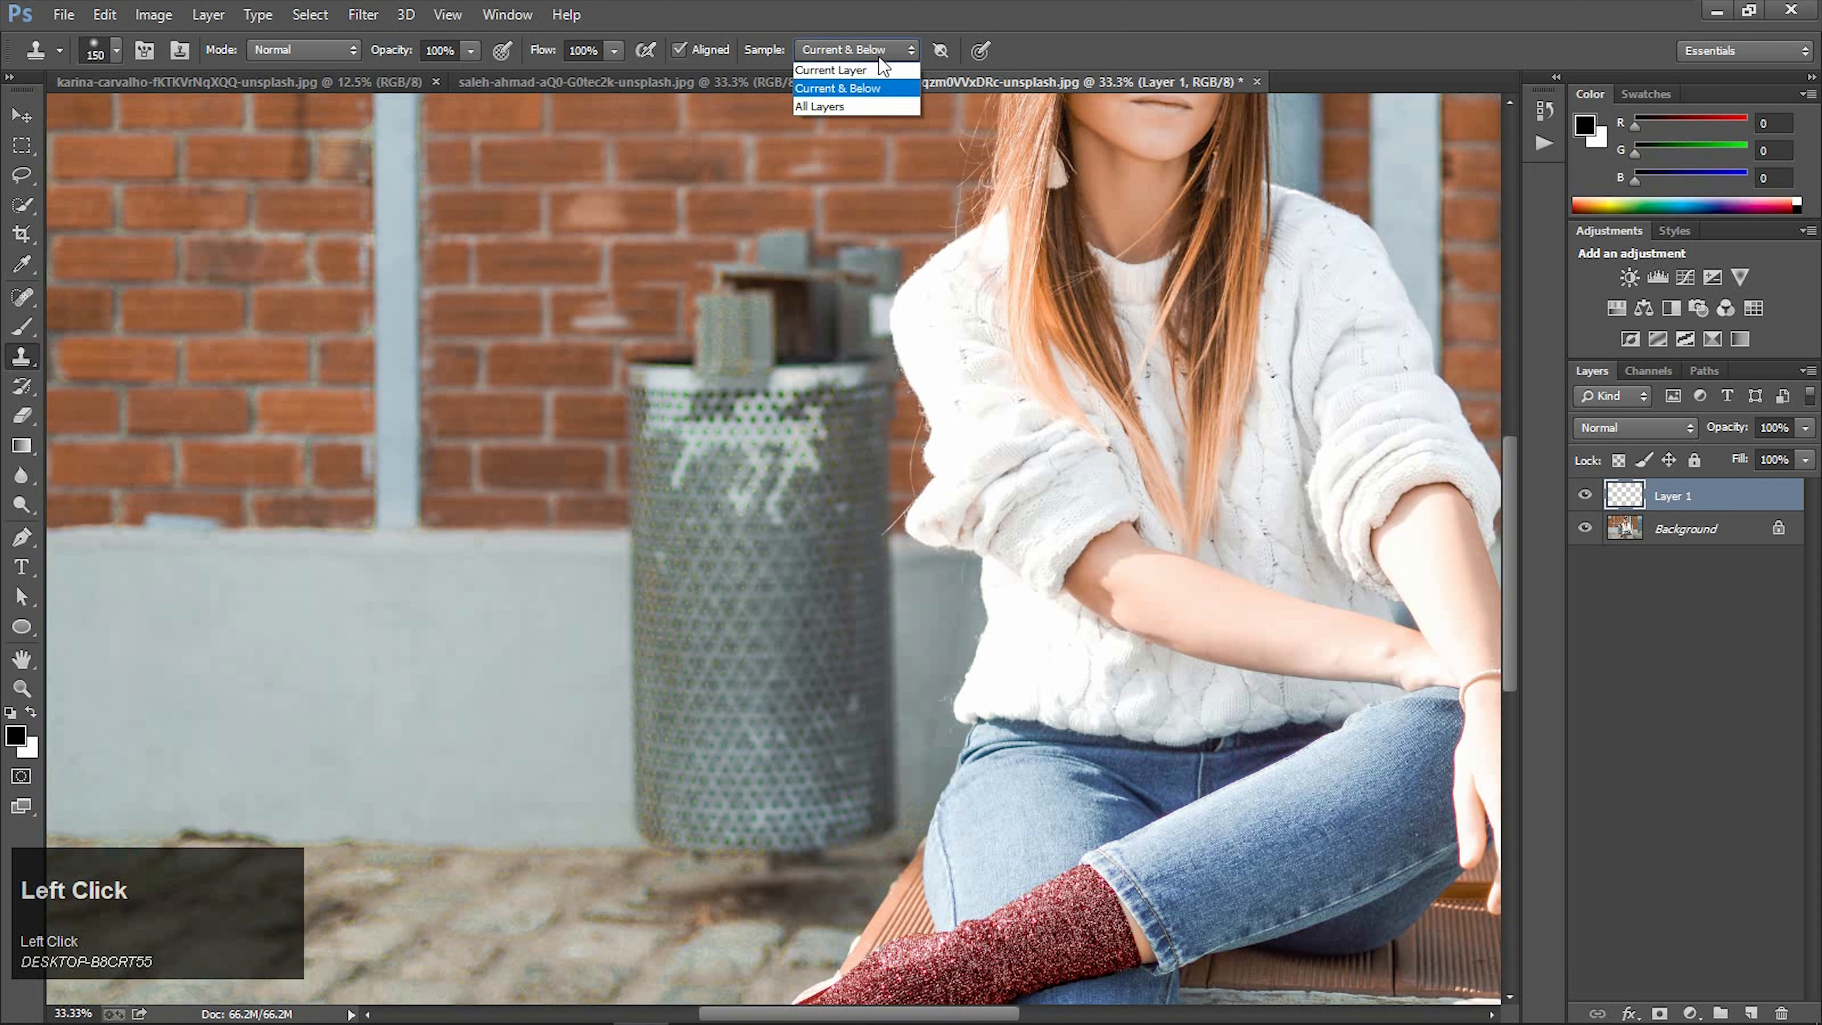
{"action": "left_click", "coordinate": [874, 89]}
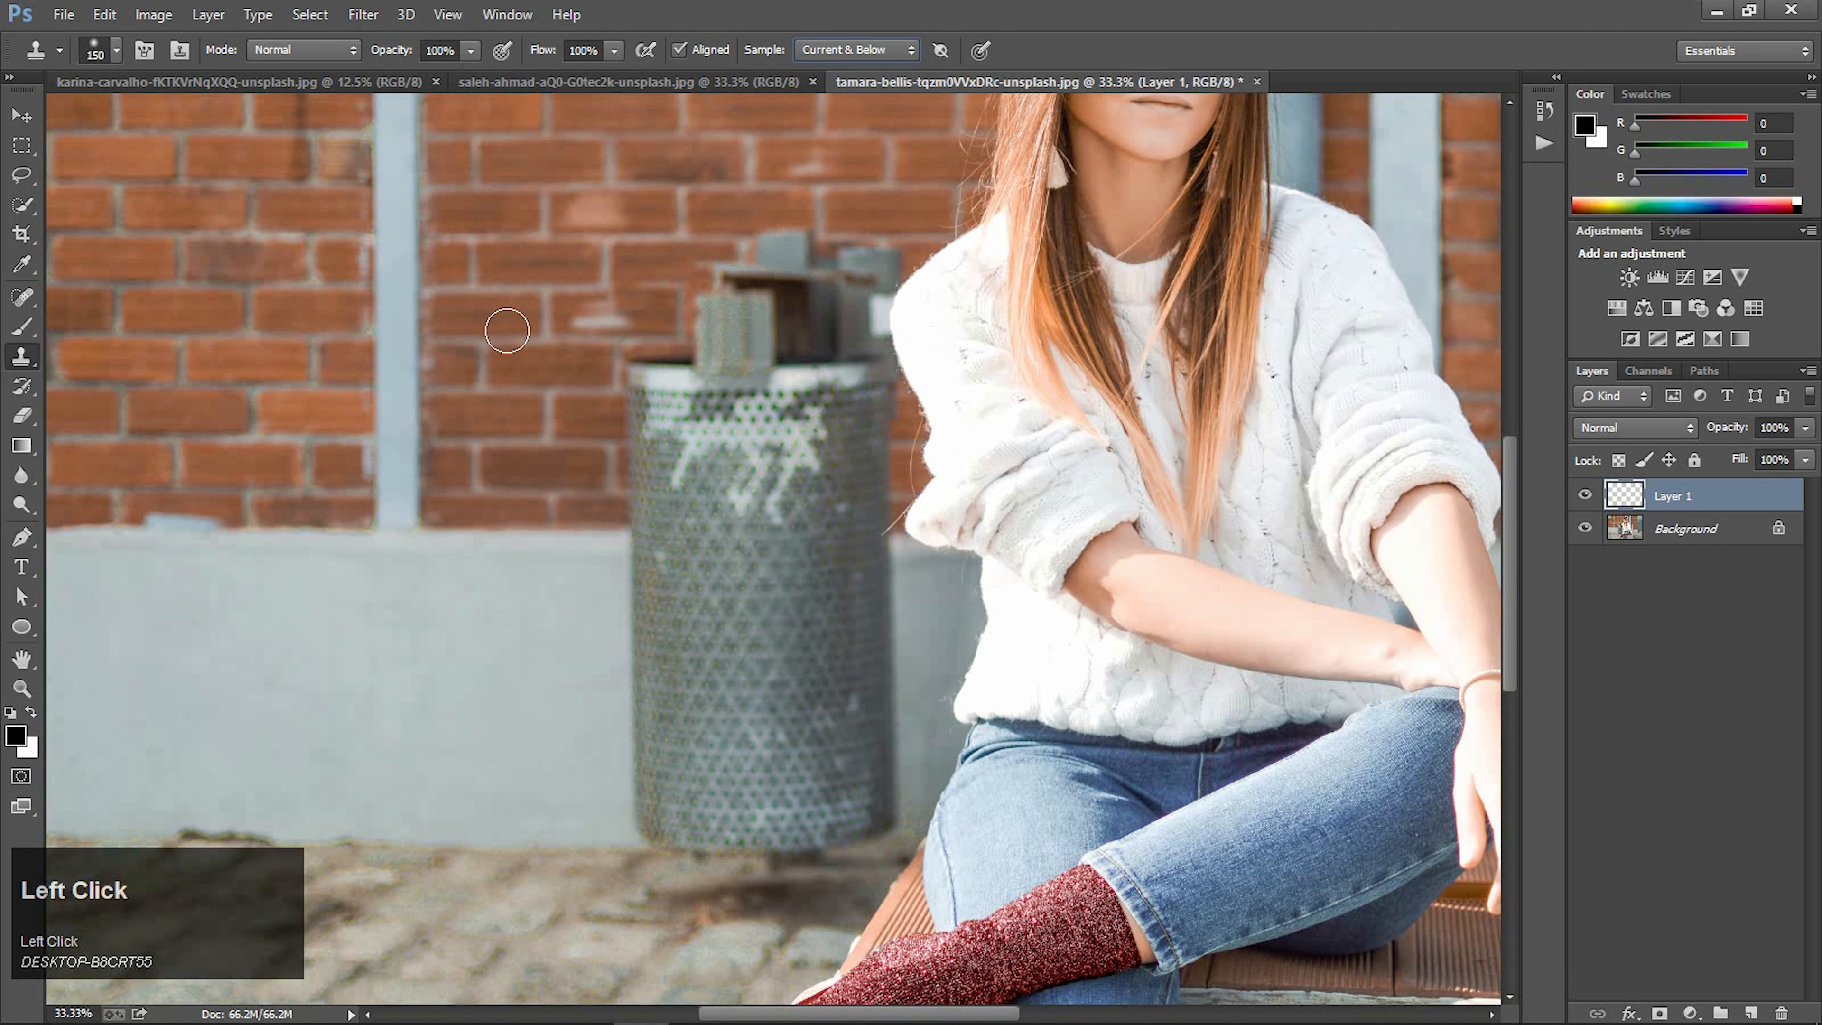
- Sample the brick wall beside the trash bin and clone brick, wall and pavement over most of the bin
{"action": "left_click", "coordinate": [488, 337], "text": "alt"}
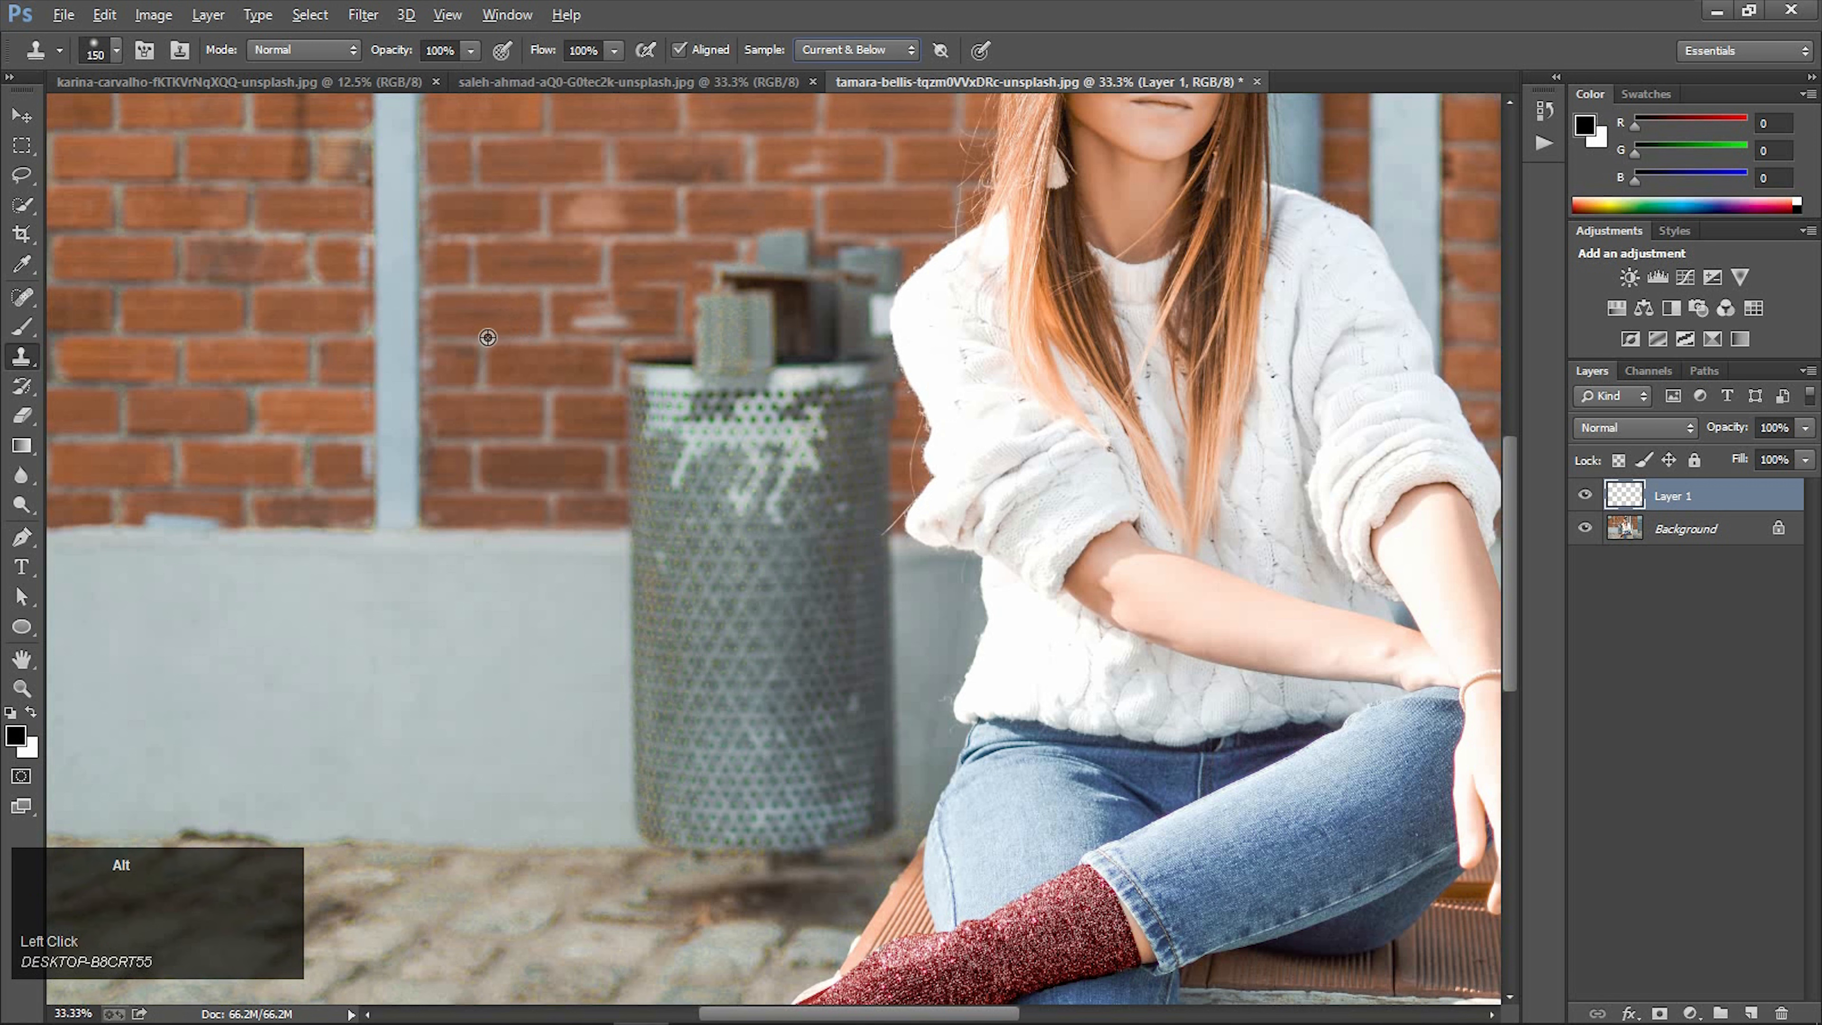
{"action": "left_click", "coordinate": [482, 343], "text": "alt"}
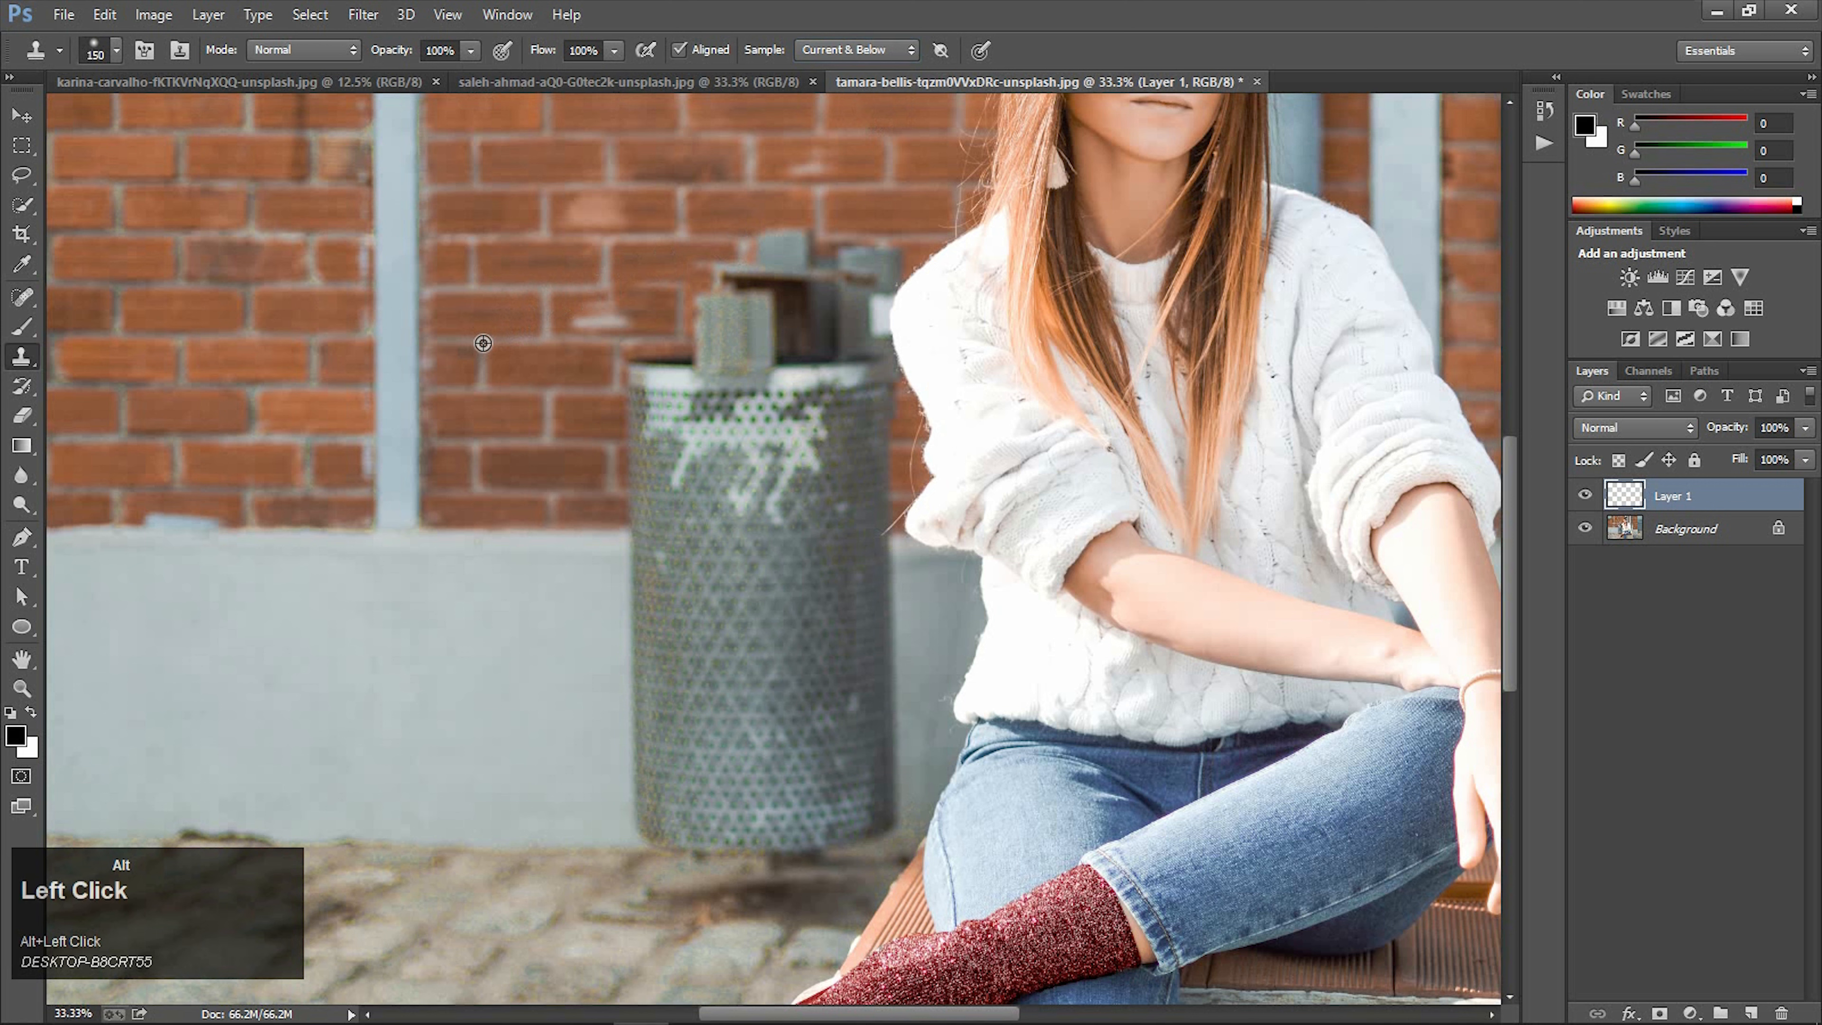
{"action": "left_click", "coordinate": [488, 346]}
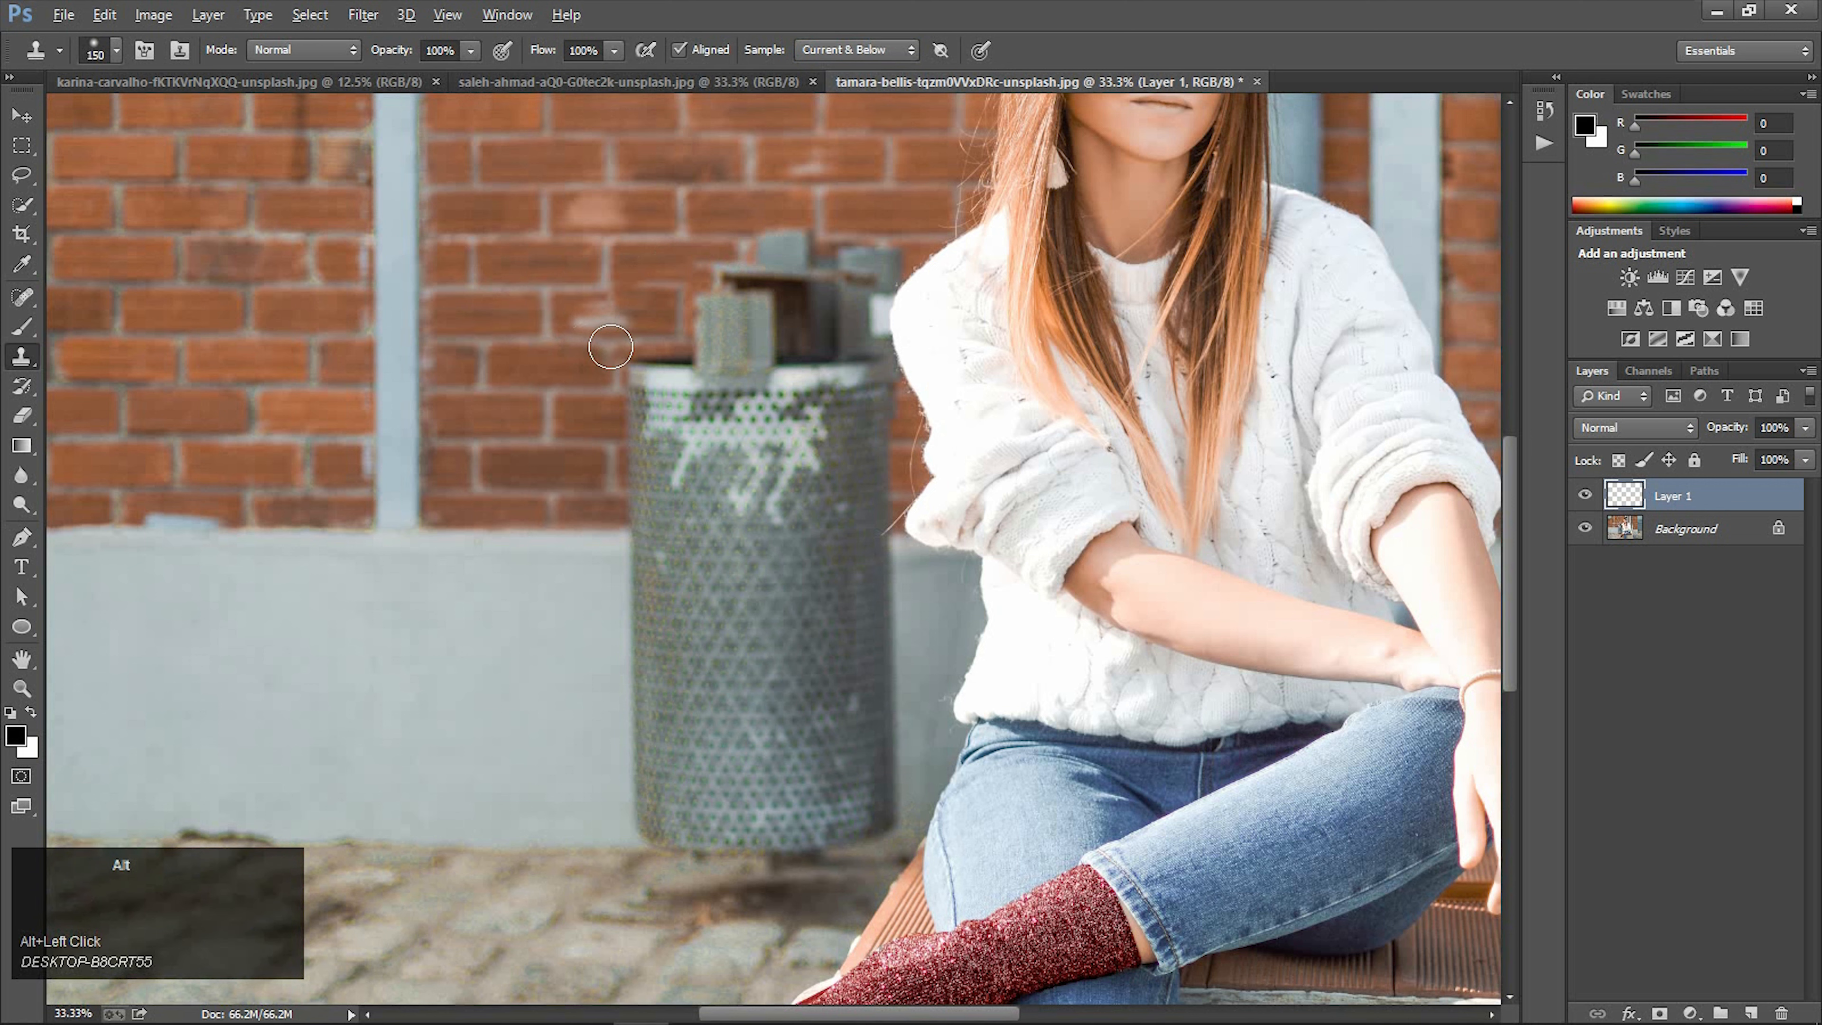
{"action": "mouse_move", "coordinate": [624, 343]}
{"action": "left_mouse_down"}
{"action": "mouse_move", "coordinate": [653, 841]}
{"action": "mouse_move", "coordinate": [675, 764]}
{"action": "mouse_move", "coordinate": [650, 386]}
{"action": "mouse_move", "coordinate": [675, 369]}
{"action": "mouse_move", "coordinate": [696, 431]}
{"action": "mouse_move", "coordinate": [704, 826]}
{"action": "mouse_move", "coordinate": [725, 833]}
{"action": "mouse_move", "coordinate": [699, 302]}
{"action": "mouse_move", "coordinate": [750, 249]}
{"action": "mouse_move", "coordinate": [765, 841]}
{"action": "mouse_move", "coordinate": [777, 250]}
{"action": "mouse_move", "coordinate": [811, 241]}
{"action": "mouse_move", "coordinate": [837, 830]}
{"action": "left_mouse_up"}
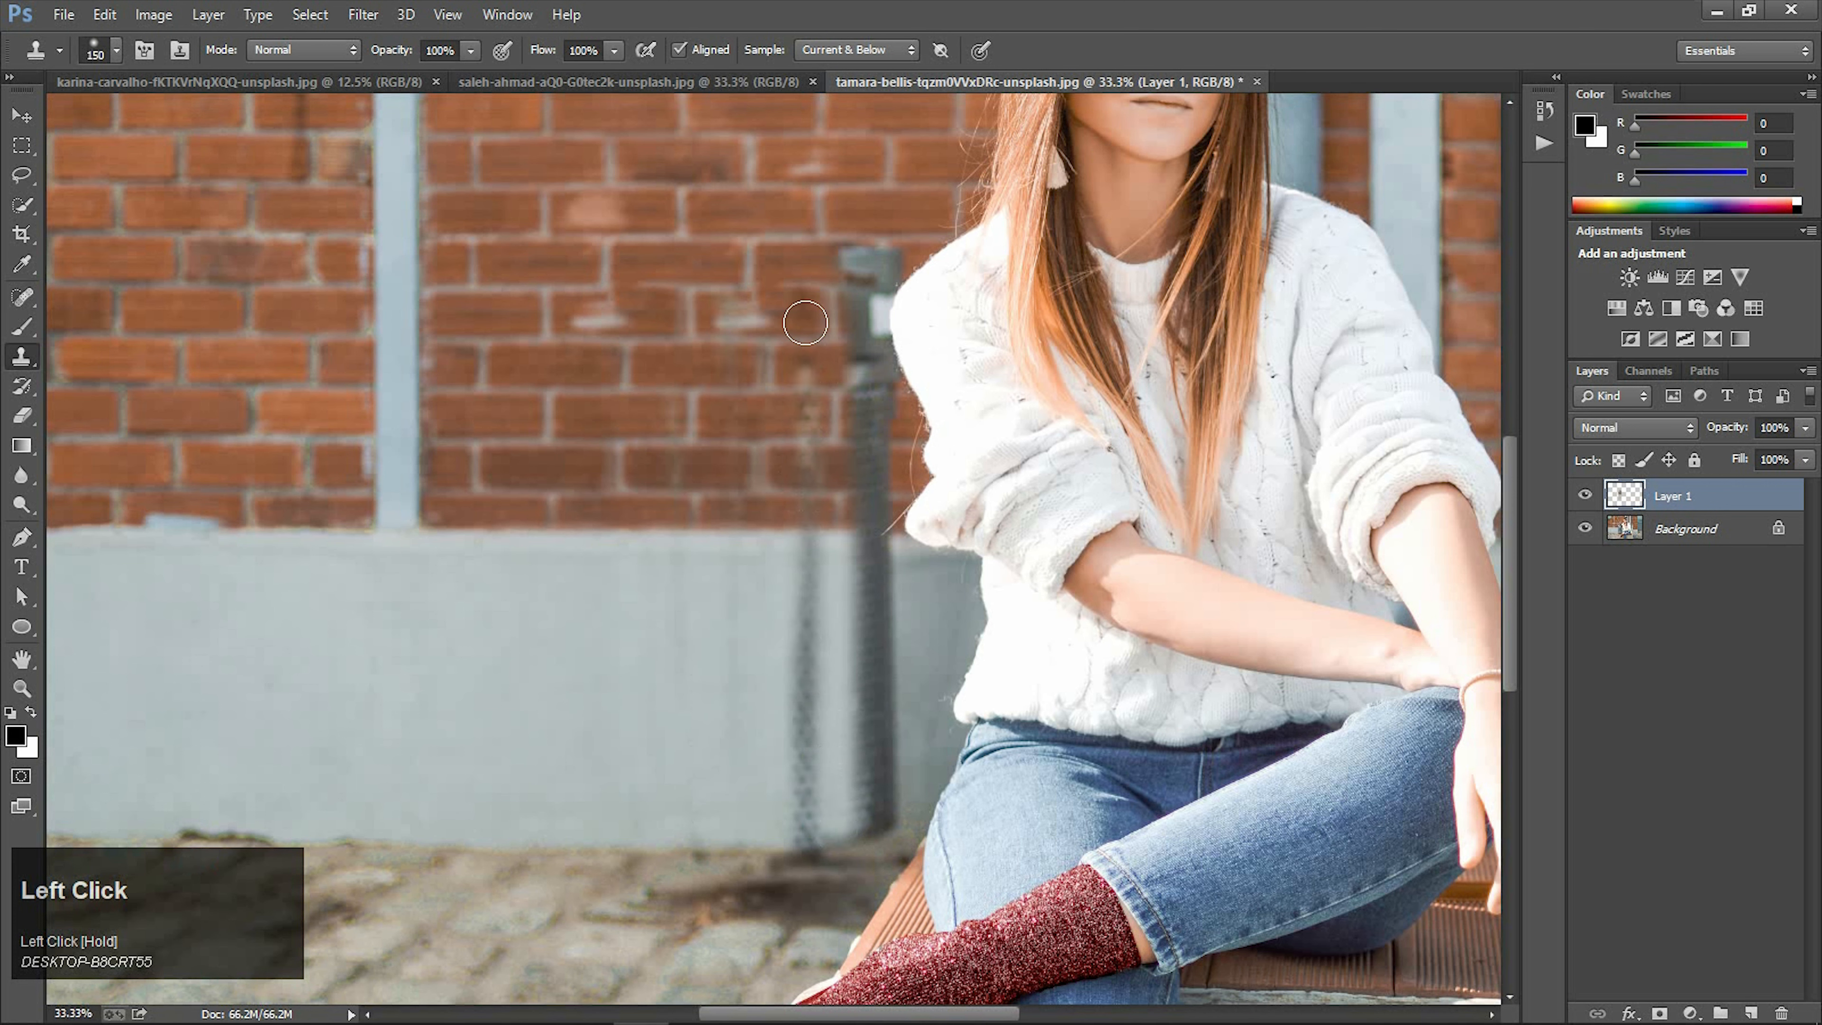
- Clone over the remaining dark strips of the bin, up to the edge of the woman's sweater
{"action": "left_click_drag", "start_coordinate": [802, 316], "coordinate": [800, 832]}
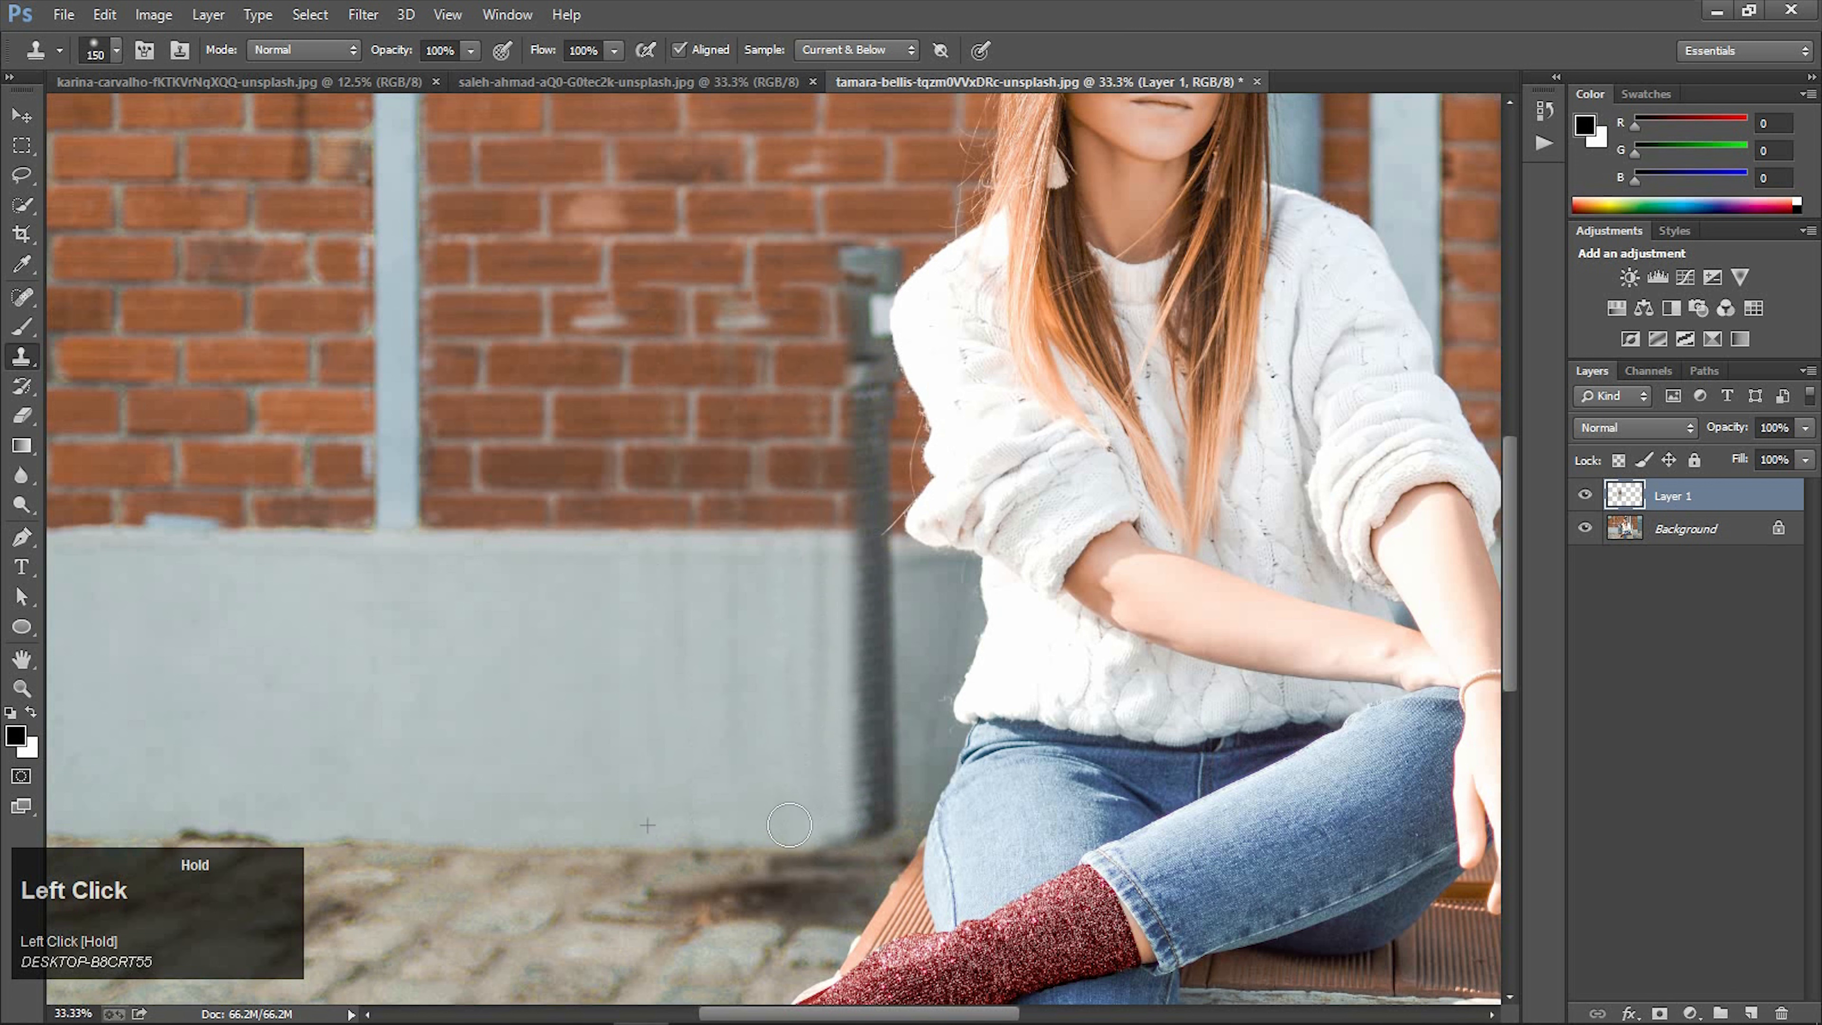
{"action": "mouse_move", "coordinate": [683, 770]}
{"action": "left_mouse_down"}
{"action": "mouse_move", "coordinate": [681, 535]}
{"action": "mouse_move", "coordinate": [663, 734]}
{"action": "mouse_move", "coordinate": [647, 567]}
{"action": "left_mouse_up"}
{"action": "mouse_move", "coordinate": [809, 561]}
{"action": "left_mouse_down"}
{"action": "mouse_move", "coordinate": [823, 815]}
{"action": "mouse_move", "coordinate": [821, 753]}
{"action": "left_mouse_up"}
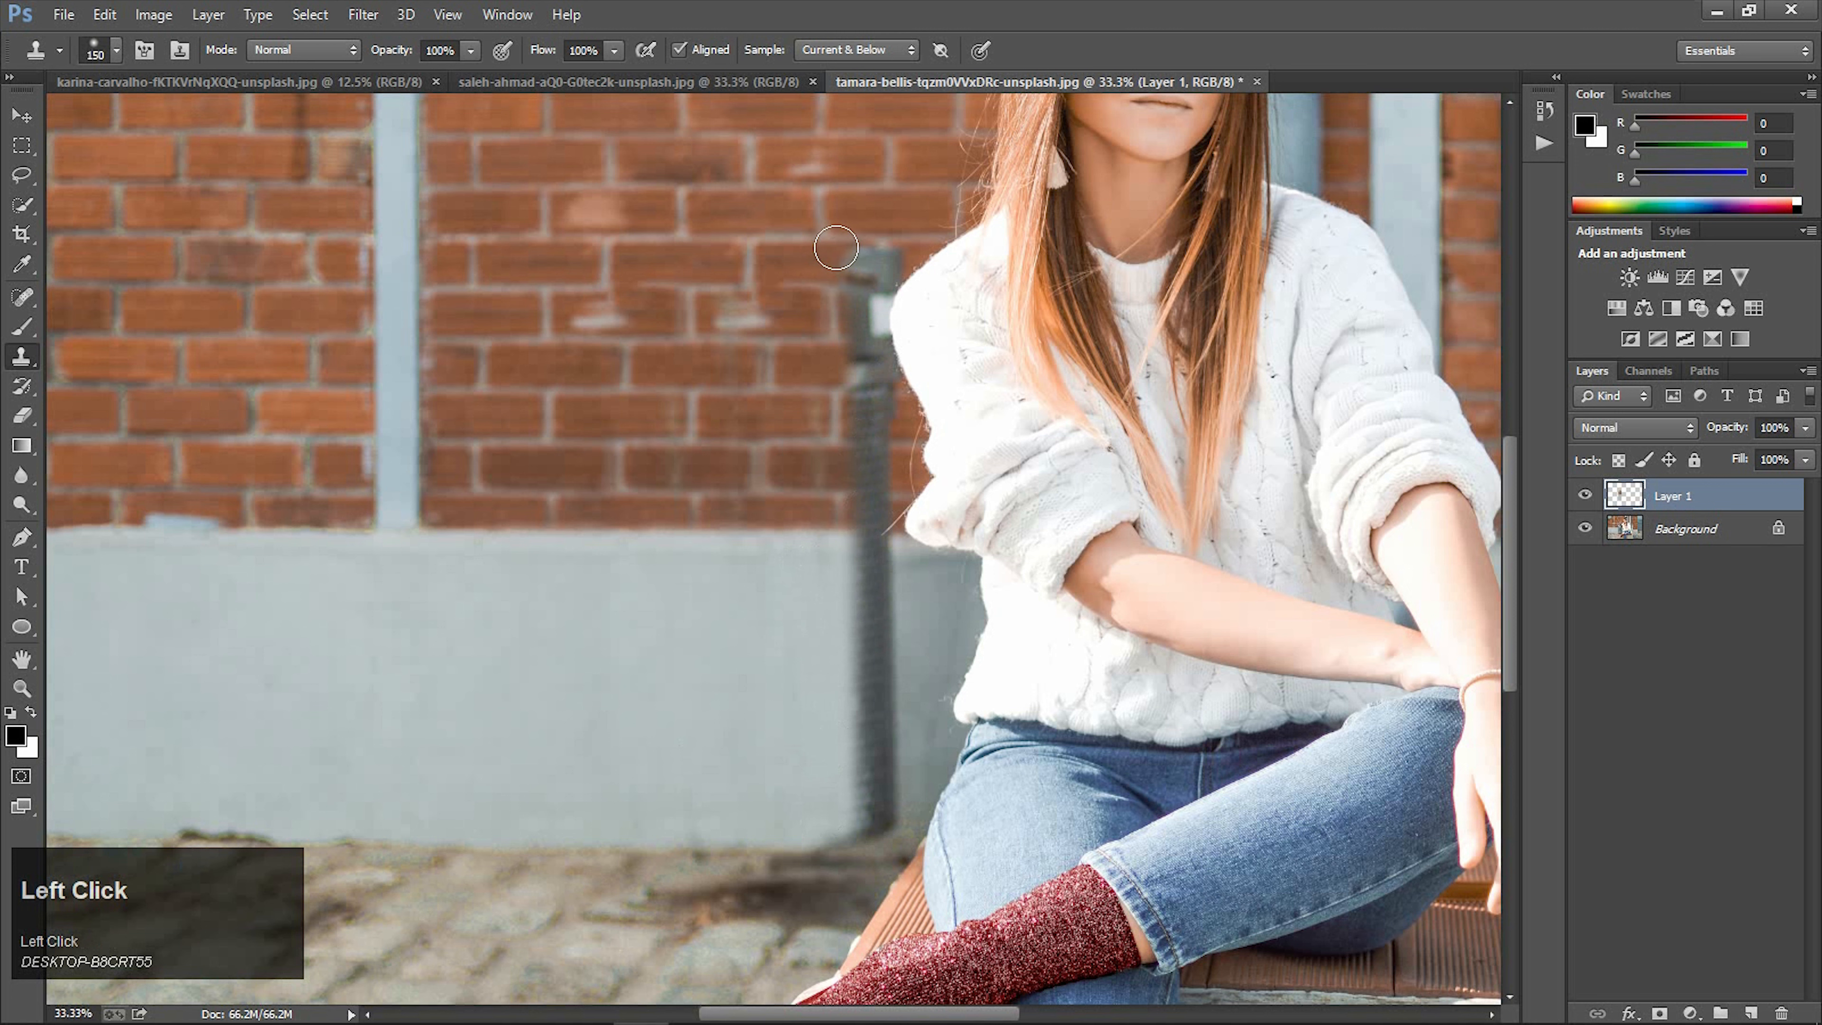
{"action": "mouse_move", "coordinate": [850, 255]}
{"action": "left_mouse_down"}
{"action": "mouse_move", "coordinate": [863, 815]}
{"action": "mouse_move", "coordinate": [820, 831]}
{"action": "mouse_move", "coordinate": [890, 806]}
{"action": "mouse_move", "coordinate": [860, 344]}
{"action": "mouse_move", "coordinate": [877, 239]}
{"action": "mouse_move", "coordinate": [896, 239]}
{"action": "mouse_move", "coordinate": [872, 319]}
{"action": "mouse_move", "coordinate": [910, 678]}
{"action": "mouse_move", "coordinate": [898, 825]}
{"action": "mouse_move", "coordinate": [922, 679]}
{"action": "mouse_move", "coordinate": [907, 574]}
{"action": "mouse_move", "coordinate": [931, 669]}
{"action": "left_mouse_up"}
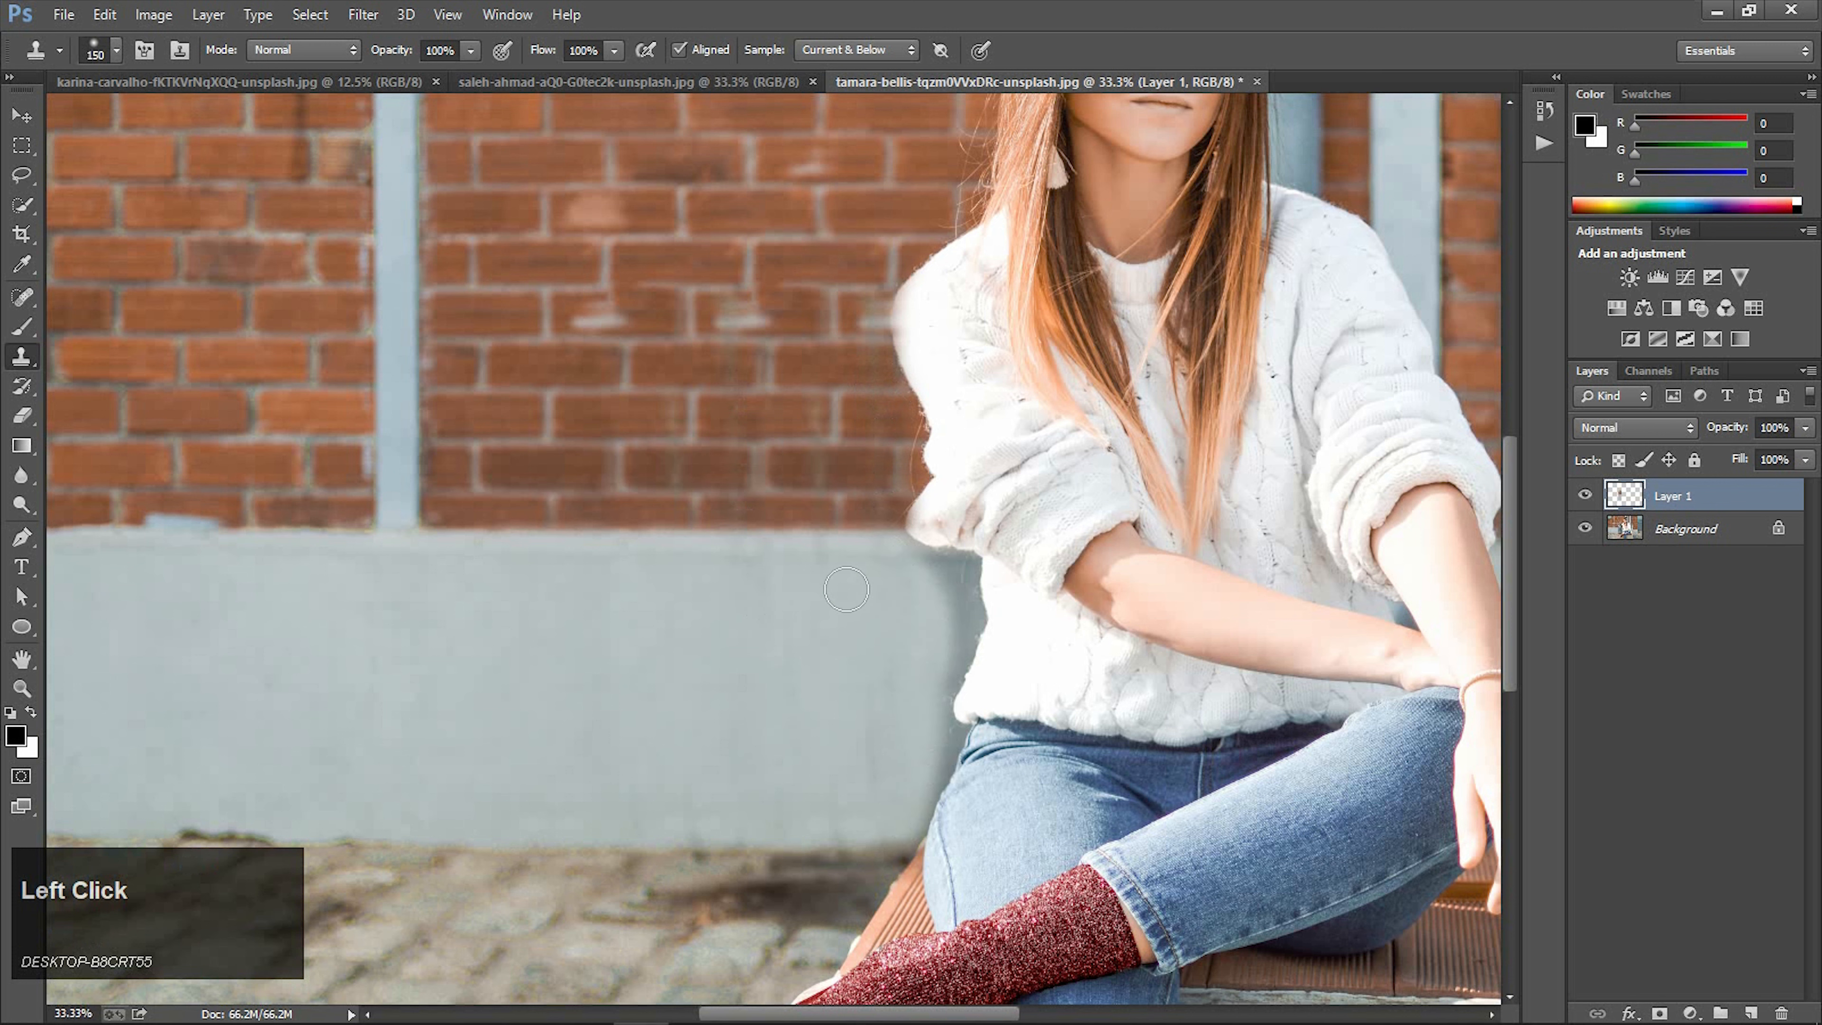
- Set the clone flow to 43% and paint out the dark strip on the grey wall beside the sweater and jeans
{"action": "left_click", "coordinate": [613, 50]}
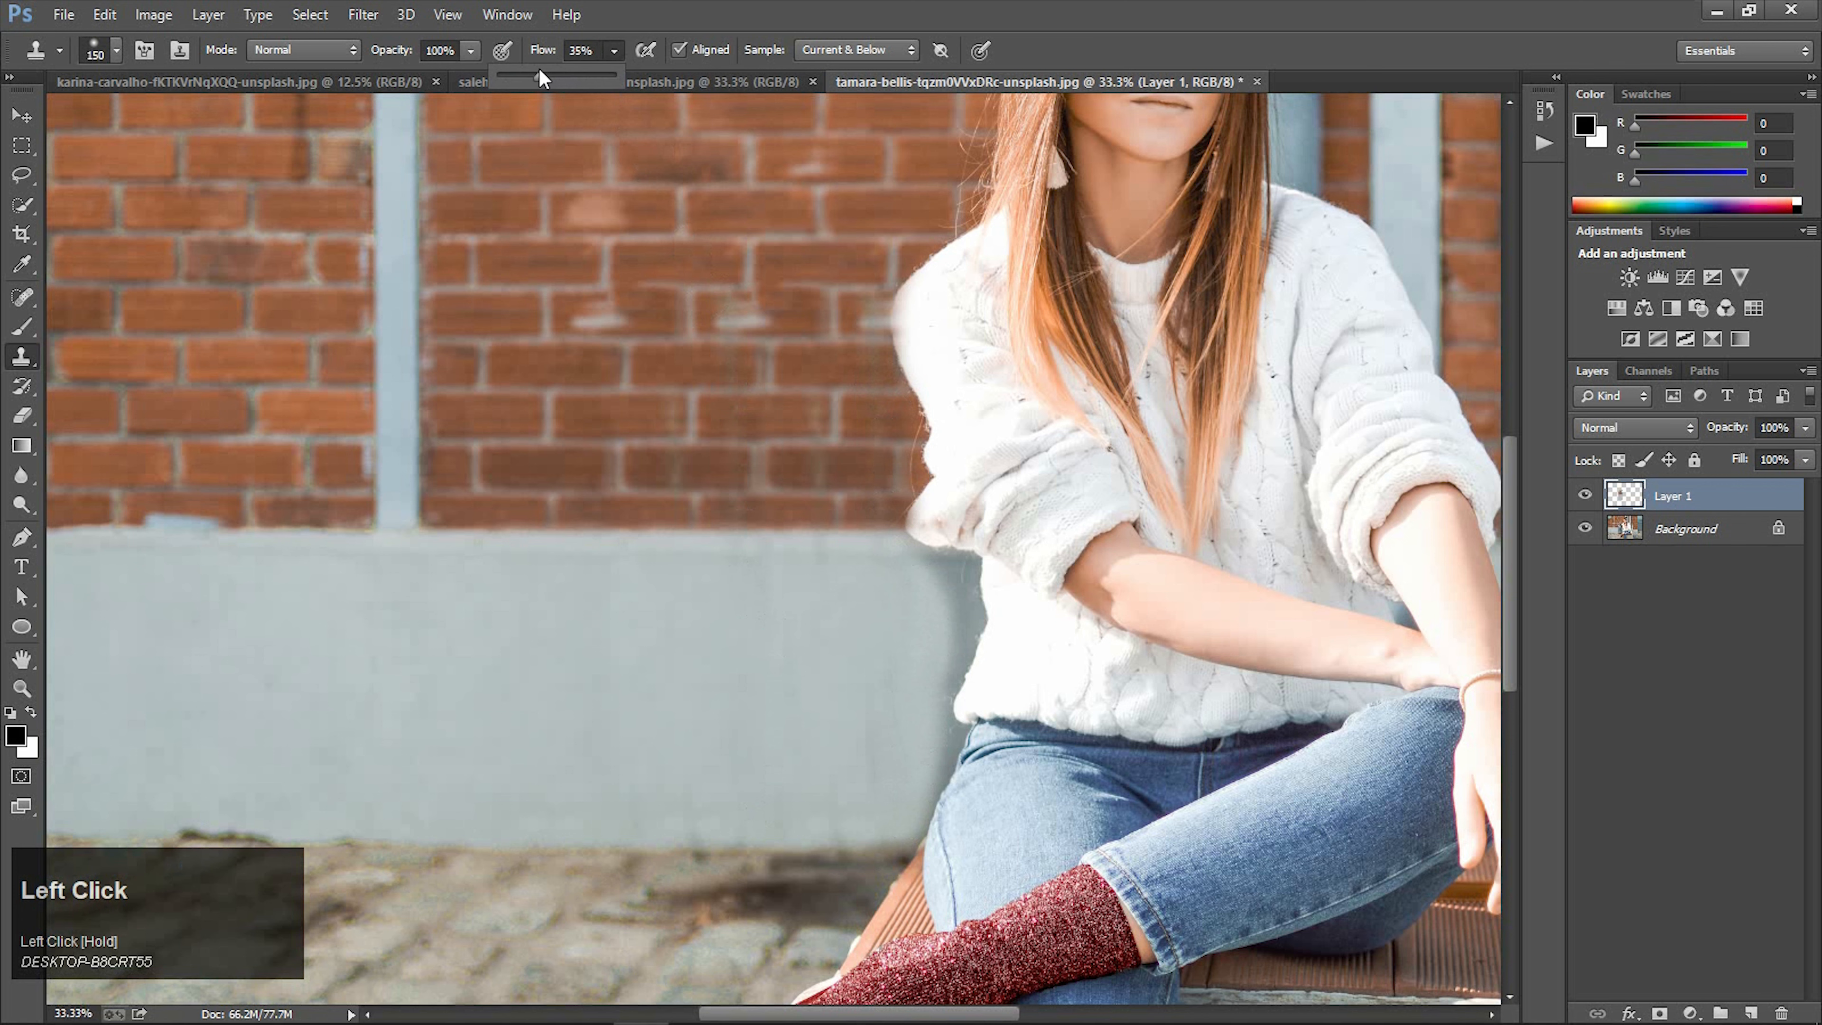
{"action": "left_click_drag", "start_coordinate": [542, 78], "coordinate": [551, 82]}
{"action": "key", "text": "ctrl+plus"}
{"action": "key", "text": "ctrl+plus"}
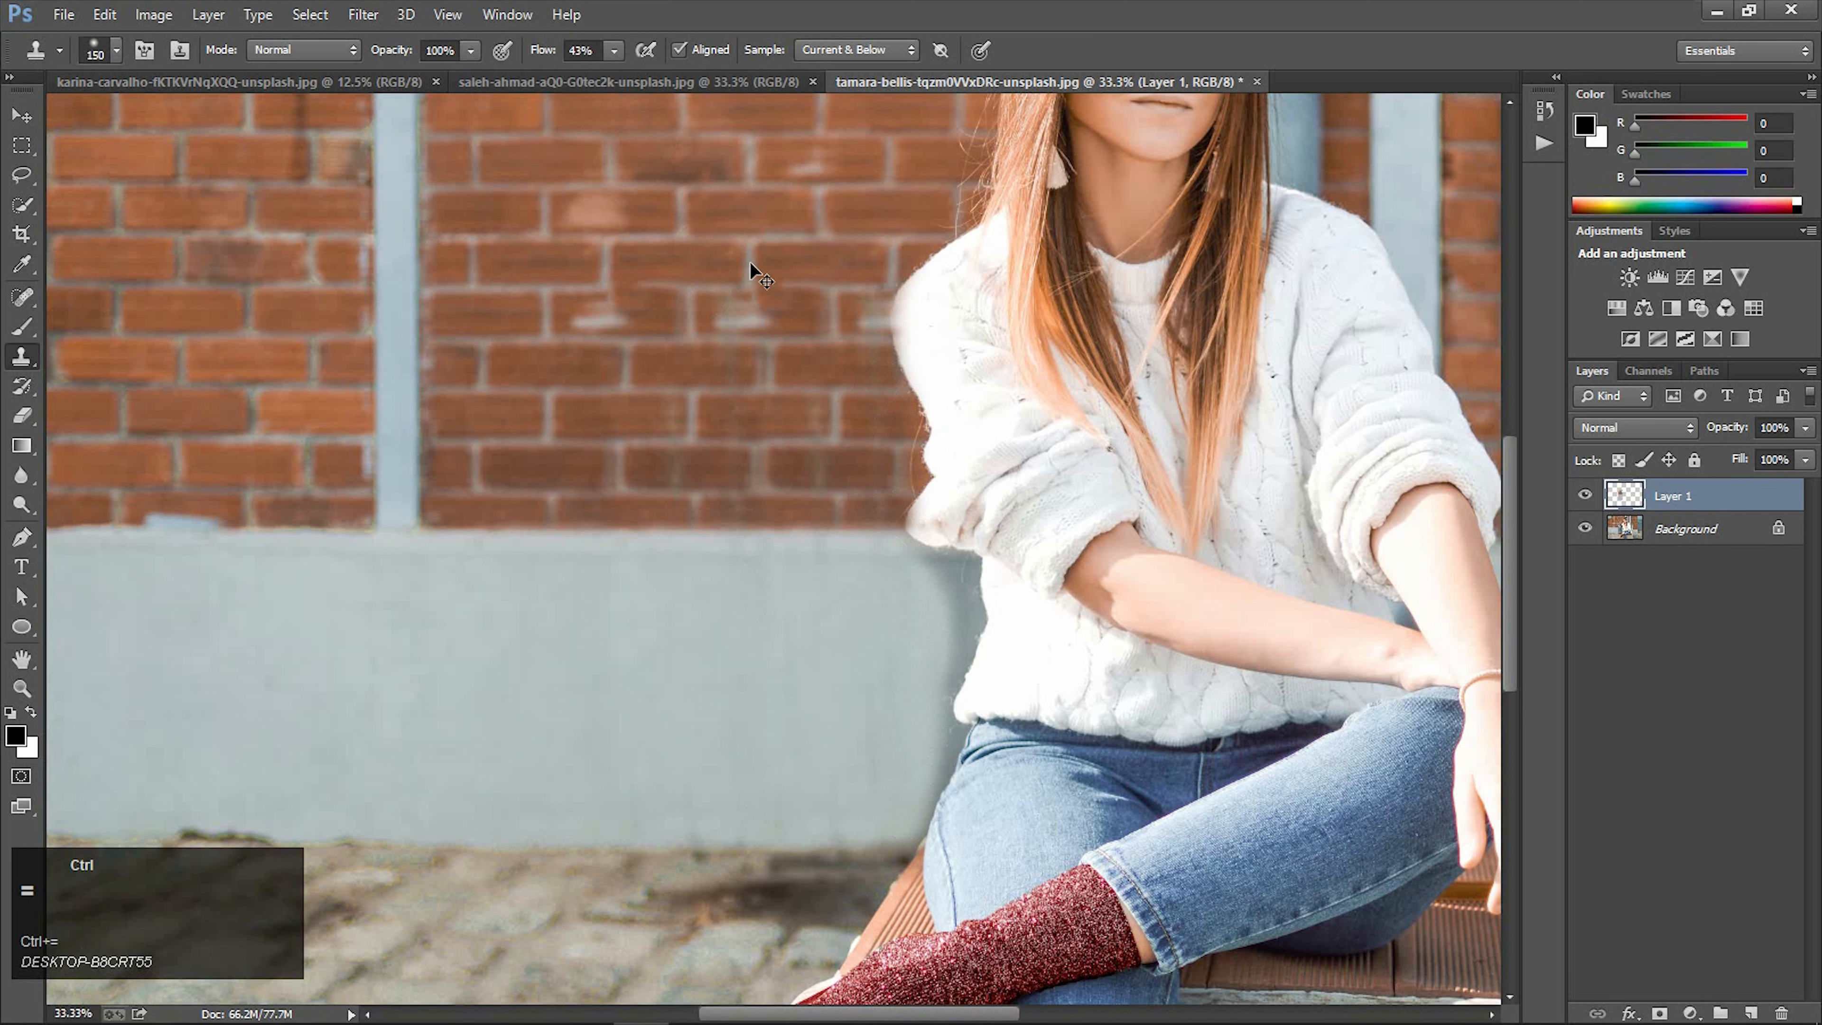
{"action": "scroll", "coordinate": [872, 330], "scroll_direction": "right", "scroll_amount": 2}
{"action": "scroll", "coordinate": [871, 329], "scroll_direction": "right", "scroll_amount": 1}
{"action": "scroll", "coordinate": [825, 323], "scroll_direction": "down", "scroll_amount": 8}
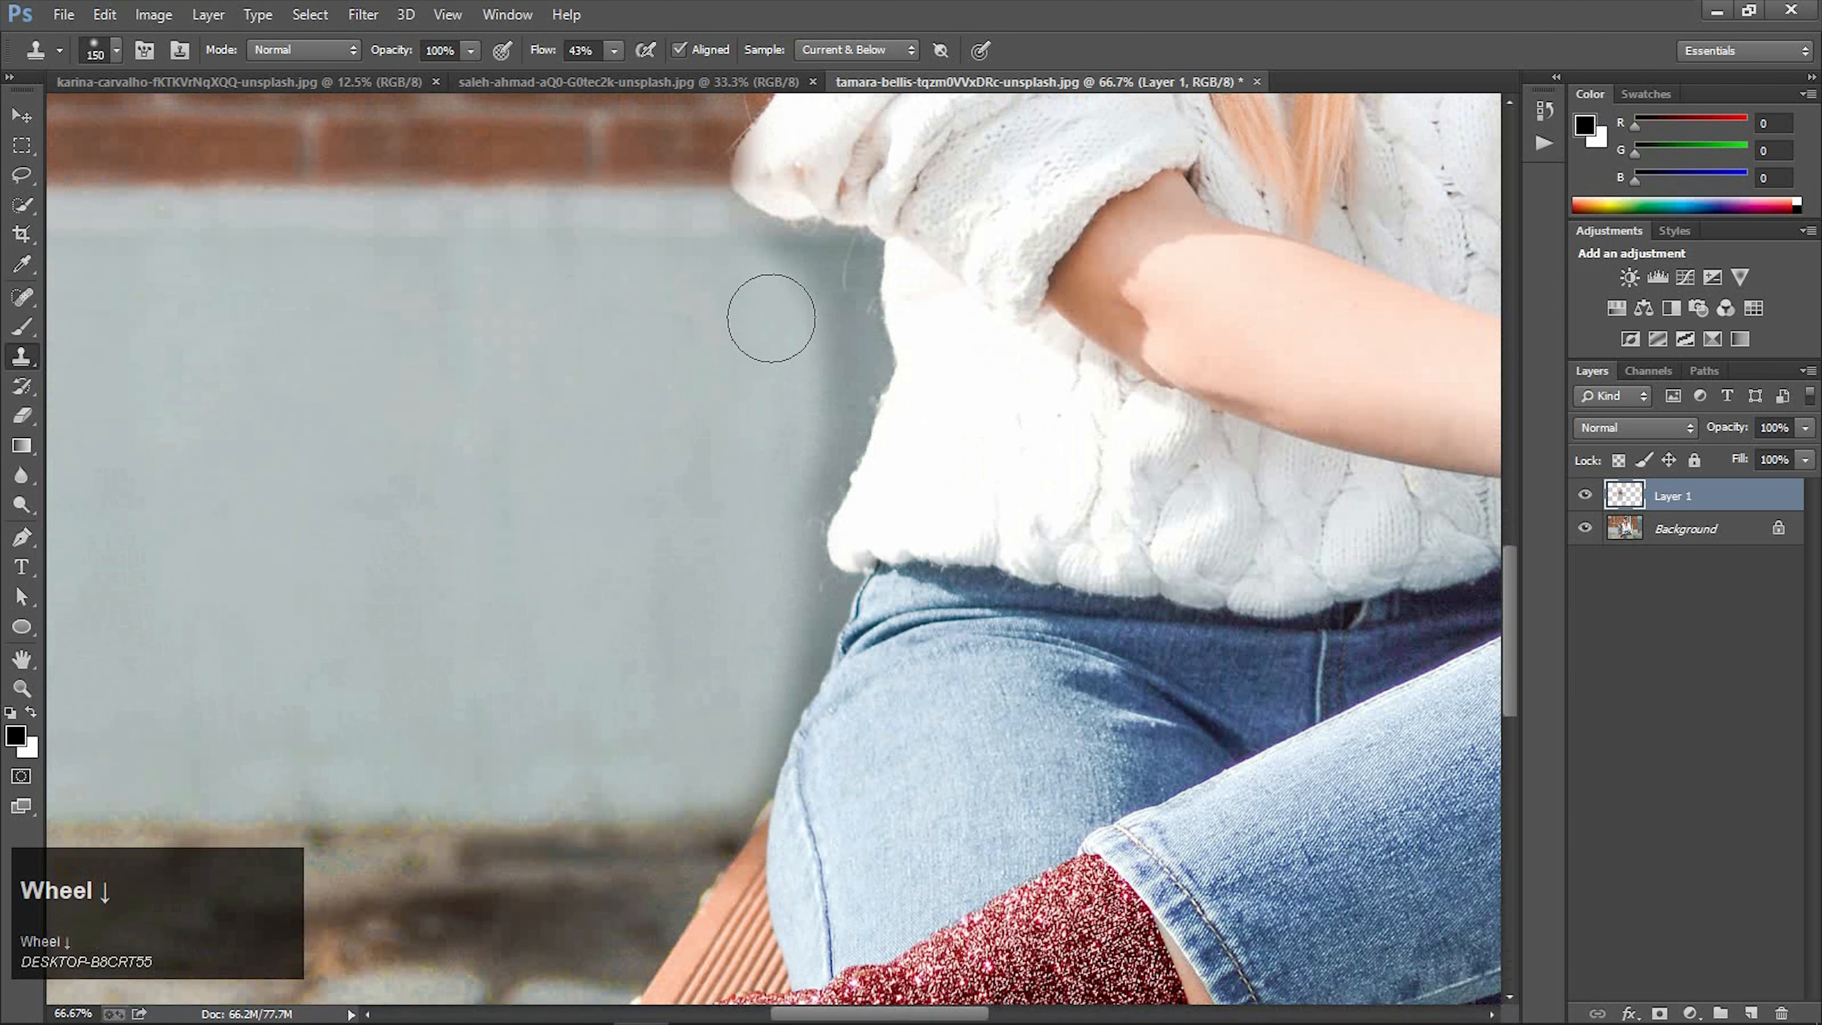
{"action": "mouse_move", "coordinate": [765, 273]}
{"action": "left_mouse_down"}
{"action": "mouse_move", "coordinate": [830, 283]}
{"action": "mouse_move", "coordinate": [749, 273]}
{"action": "mouse_move", "coordinate": [811, 277]}
{"action": "mouse_move", "coordinate": [805, 407]}
{"action": "mouse_move", "coordinate": [825, 302]}
{"action": "mouse_move", "coordinate": [834, 337]}
{"action": "mouse_move", "coordinate": [791, 612]}
{"action": "mouse_move", "coordinate": [785, 594]}
{"action": "mouse_move", "coordinate": [807, 607]}
{"action": "mouse_move", "coordinate": [749, 803]}
{"action": "mouse_move", "coordinate": [768, 708]}
{"action": "mouse_move", "coordinate": [658, 733]}
{"action": "mouse_move", "coordinate": [717, 732]}
{"action": "mouse_move", "coordinate": [788, 691]}
{"action": "mouse_move", "coordinate": [797, 624]}
{"action": "mouse_move", "coordinate": [761, 631]}
{"action": "left_mouse_up"}
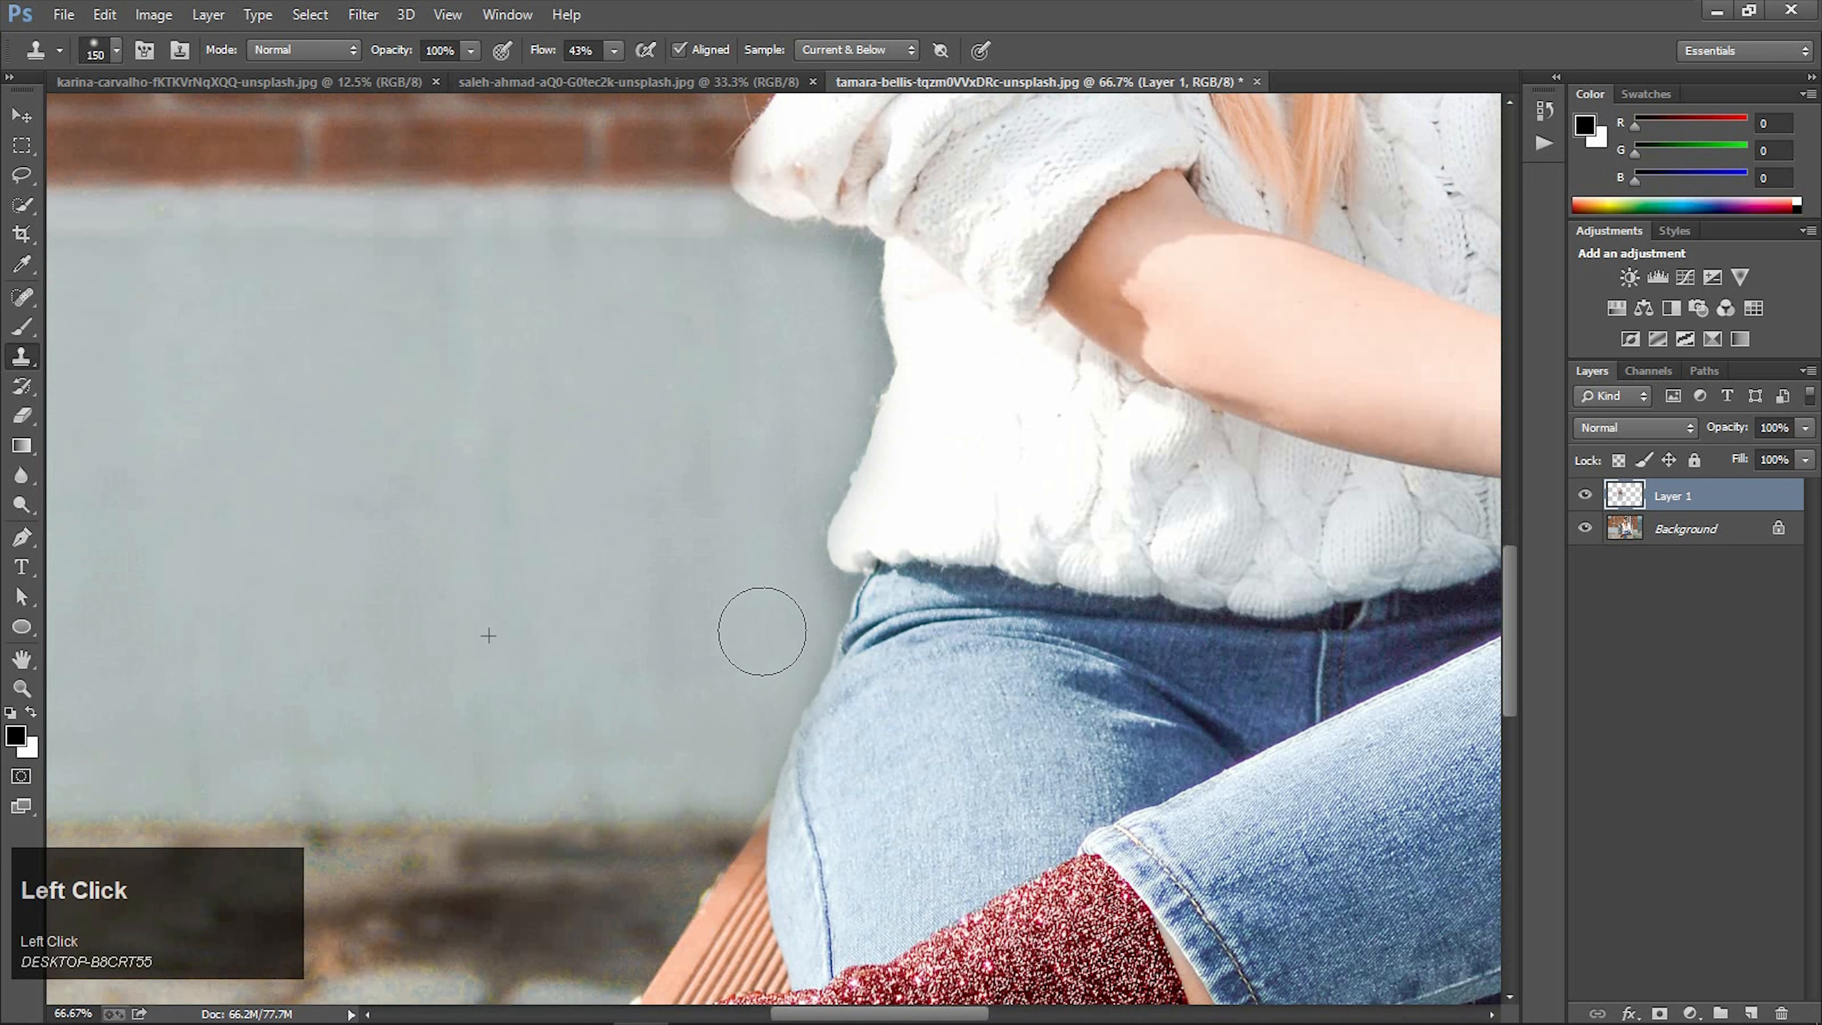
- Clone brick texture along the outer edge of the woman's sleeve to blend the background there
{"action": "scroll", "coordinate": [761, 607], "scroll_direction": "up", "scroll_amount": 5}
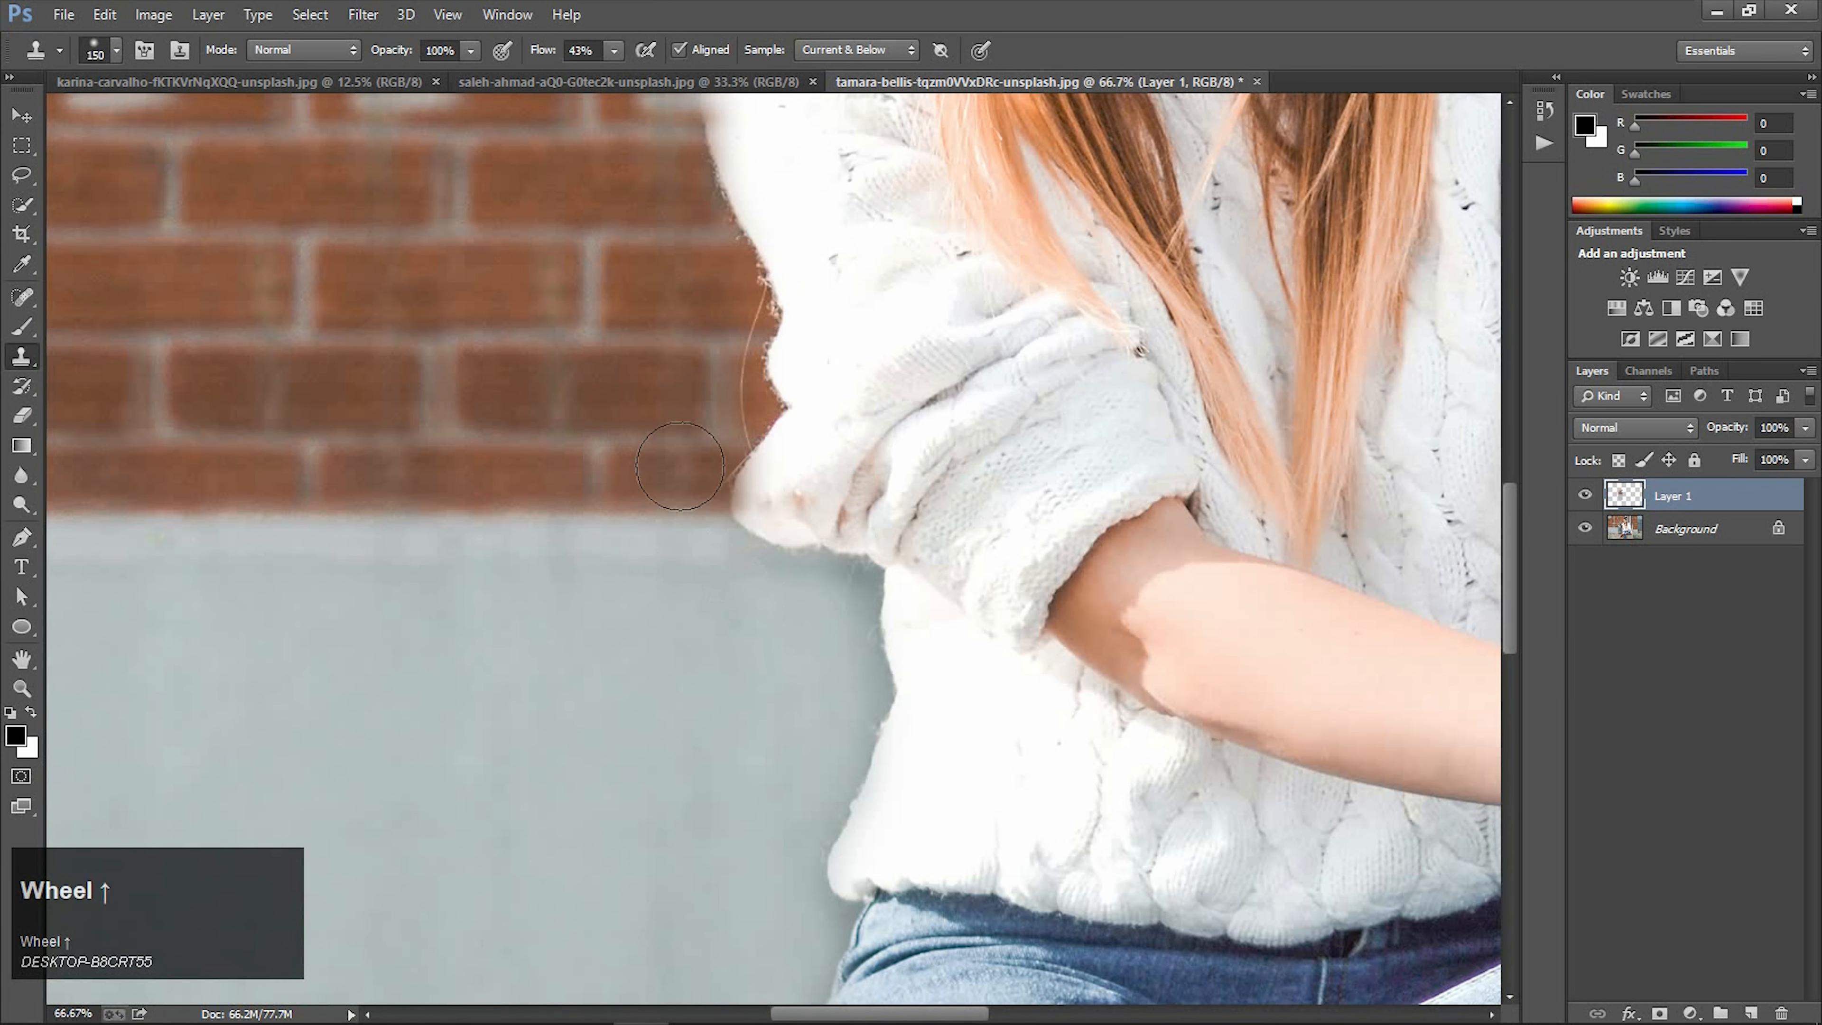
{"action": "mouse_move", "coordinate": [746, 352]}
{"action": "left_mouse_down"}
{"action": "mouse_move", "coordinate": [712, 326]}
{"action": "mouse_move", "coordinate": [711, 407]}
{"action": "mouse_move", "coordinate": [683, 415]}
{"action": "mouse_move", "coordinate": [652, 261]}
{"action": "left_mouse_up"}
{"action": "scroll", "coordinate": [651, 260], "scroll_direction": "up", "scroll_amount": 3}
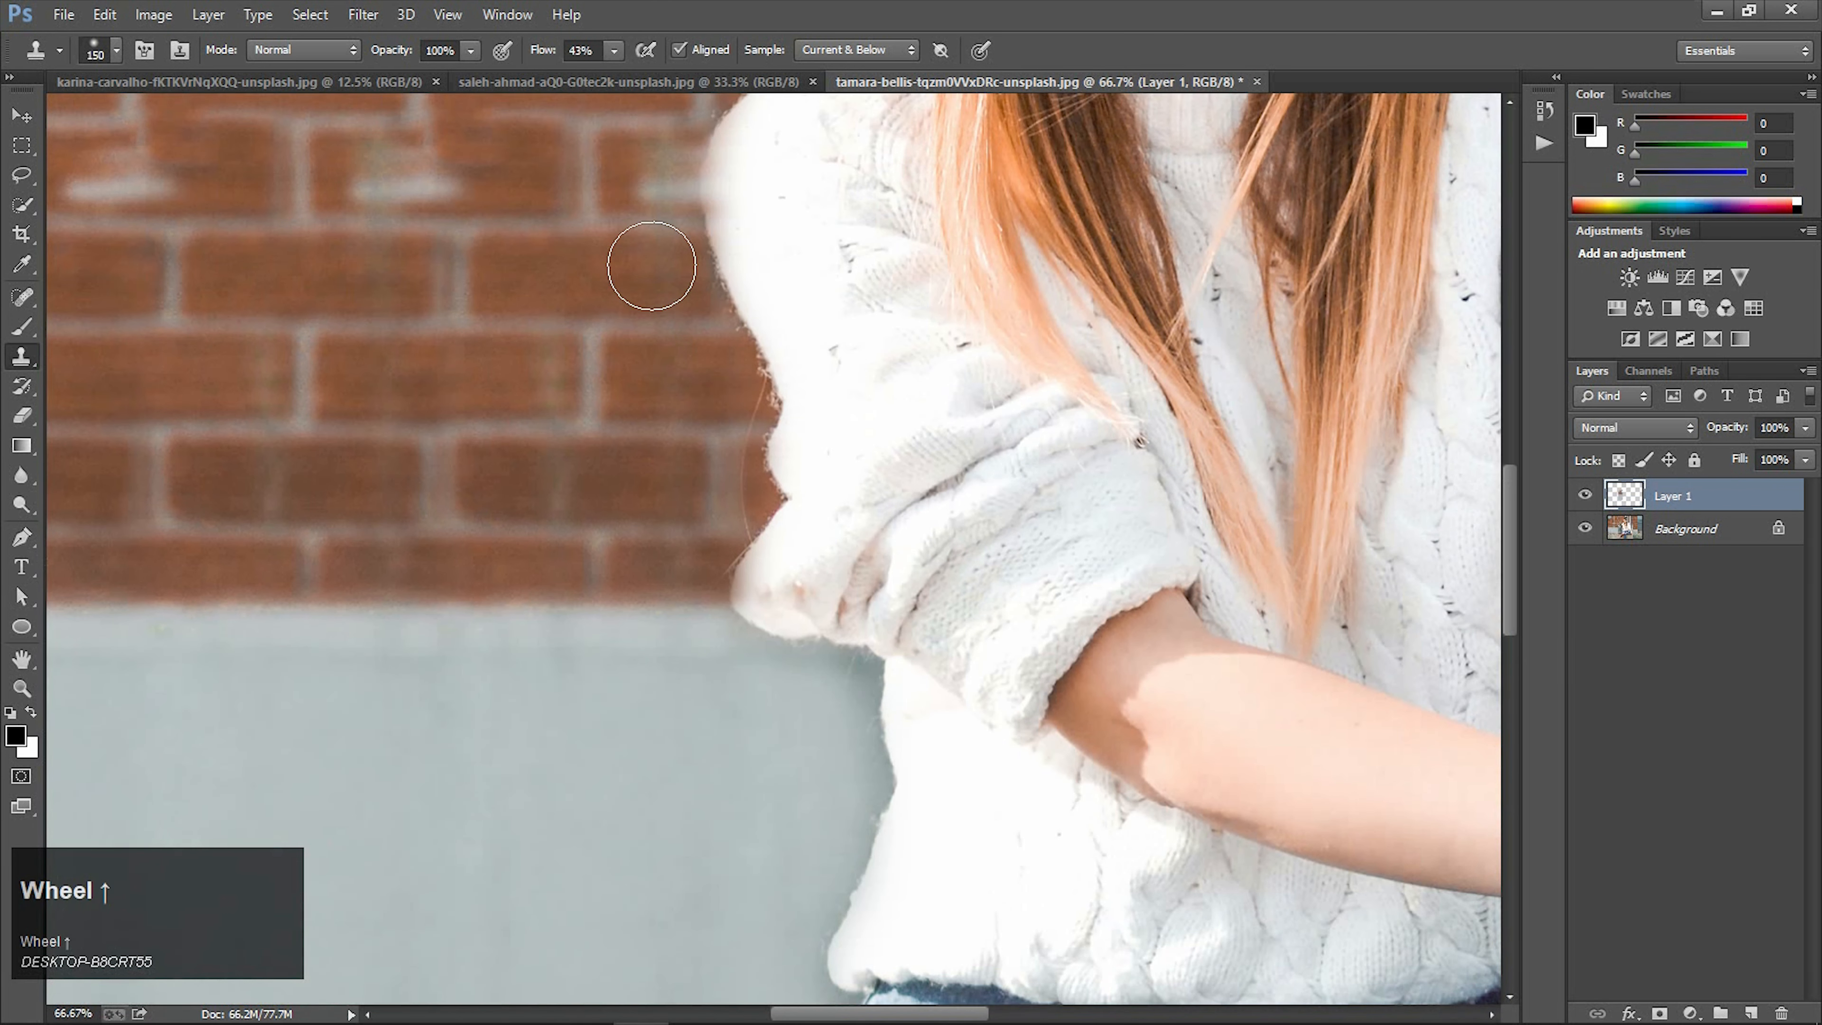
{"action": "mouse_move", "coordinate": [710, 324]}
{"action": "left_mouse_down"}
{"action": "mouse_move", "coordinate": [627, 274]}
{"action": "mouse_move", "coordinate": [712, 244]}
{"action": "mouse_move", "coordinate": [631, 342]}
{"action": "left_mouse_up"}
- Set up the Eraser tool in Brush mode with a soft 40 px brush and 75% flow
{"action": "scroll", "coordinate": [725, 506], "scroll_direction": "up", "scroll_amount": 2}
{"action": "left_click_drag", "start_coordinate": [21, 415], "coordinate": [81, 416]}
{"action": "left_click", "coordinate": [248, 50]}
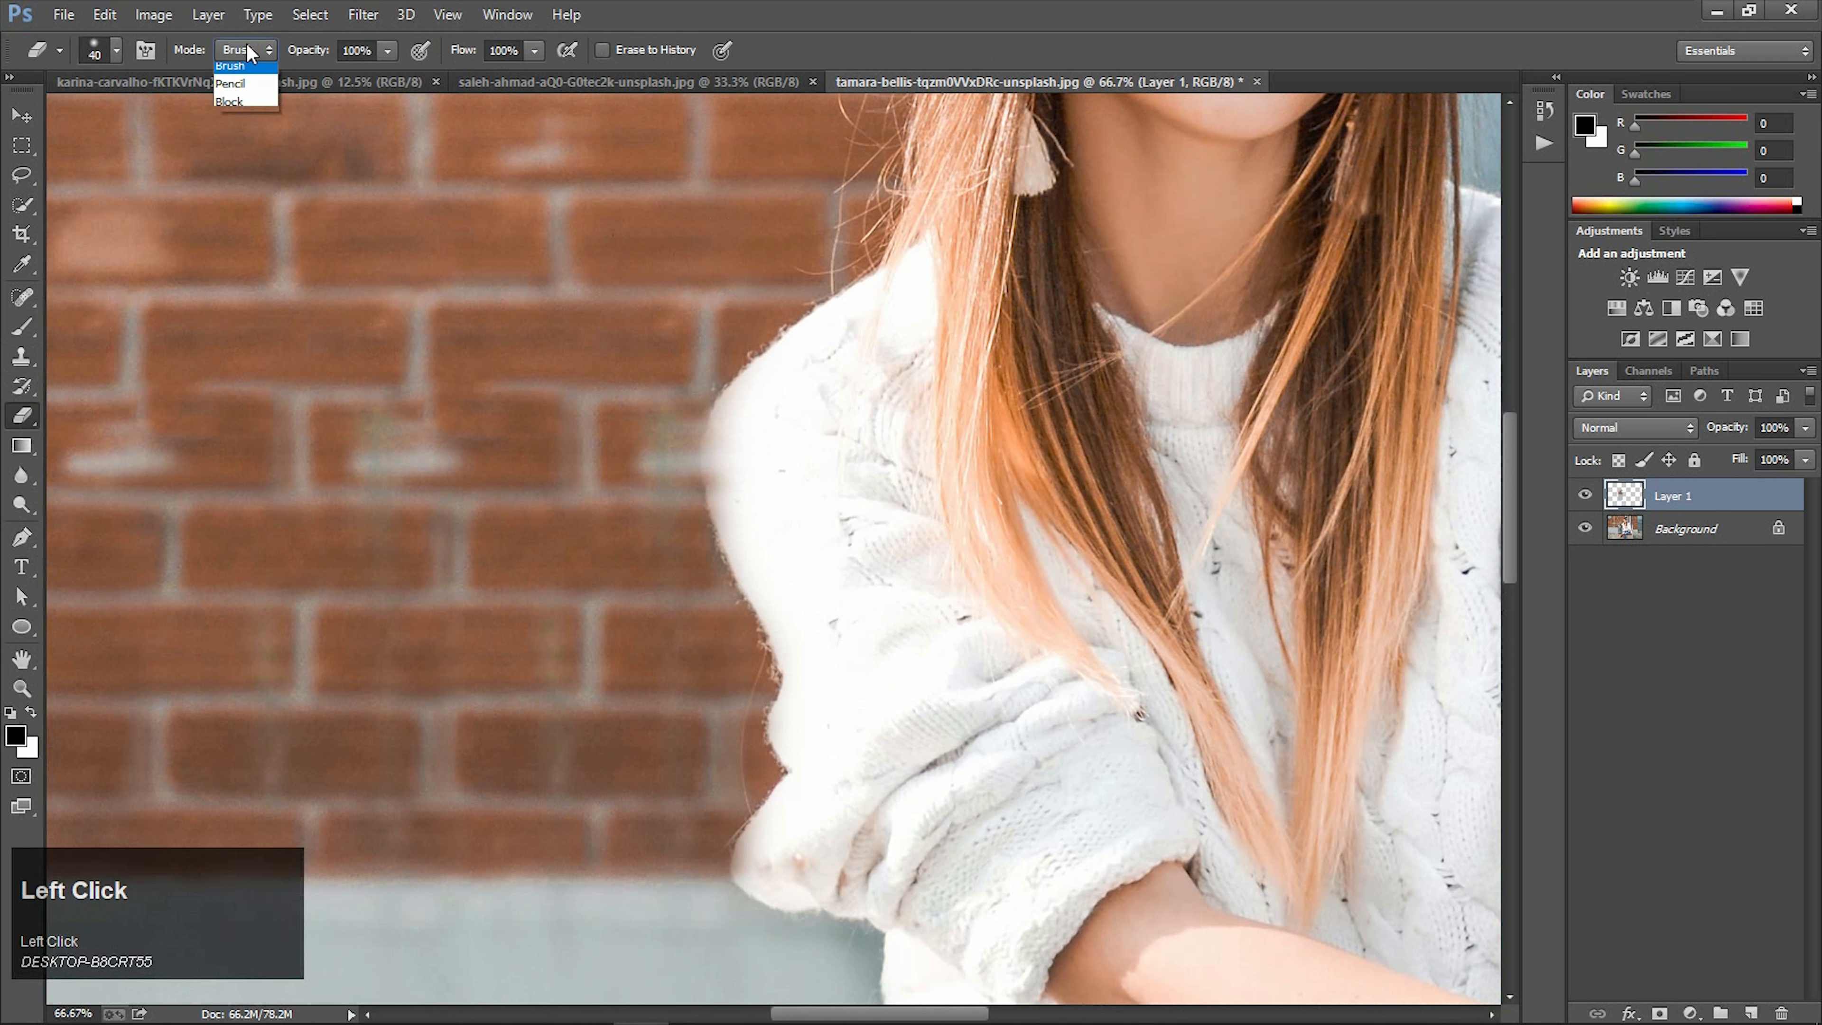
{"action": "left_click", "coordinate": [260, 74]}
{"action": "left_click", "coordinate": [87, 58]}
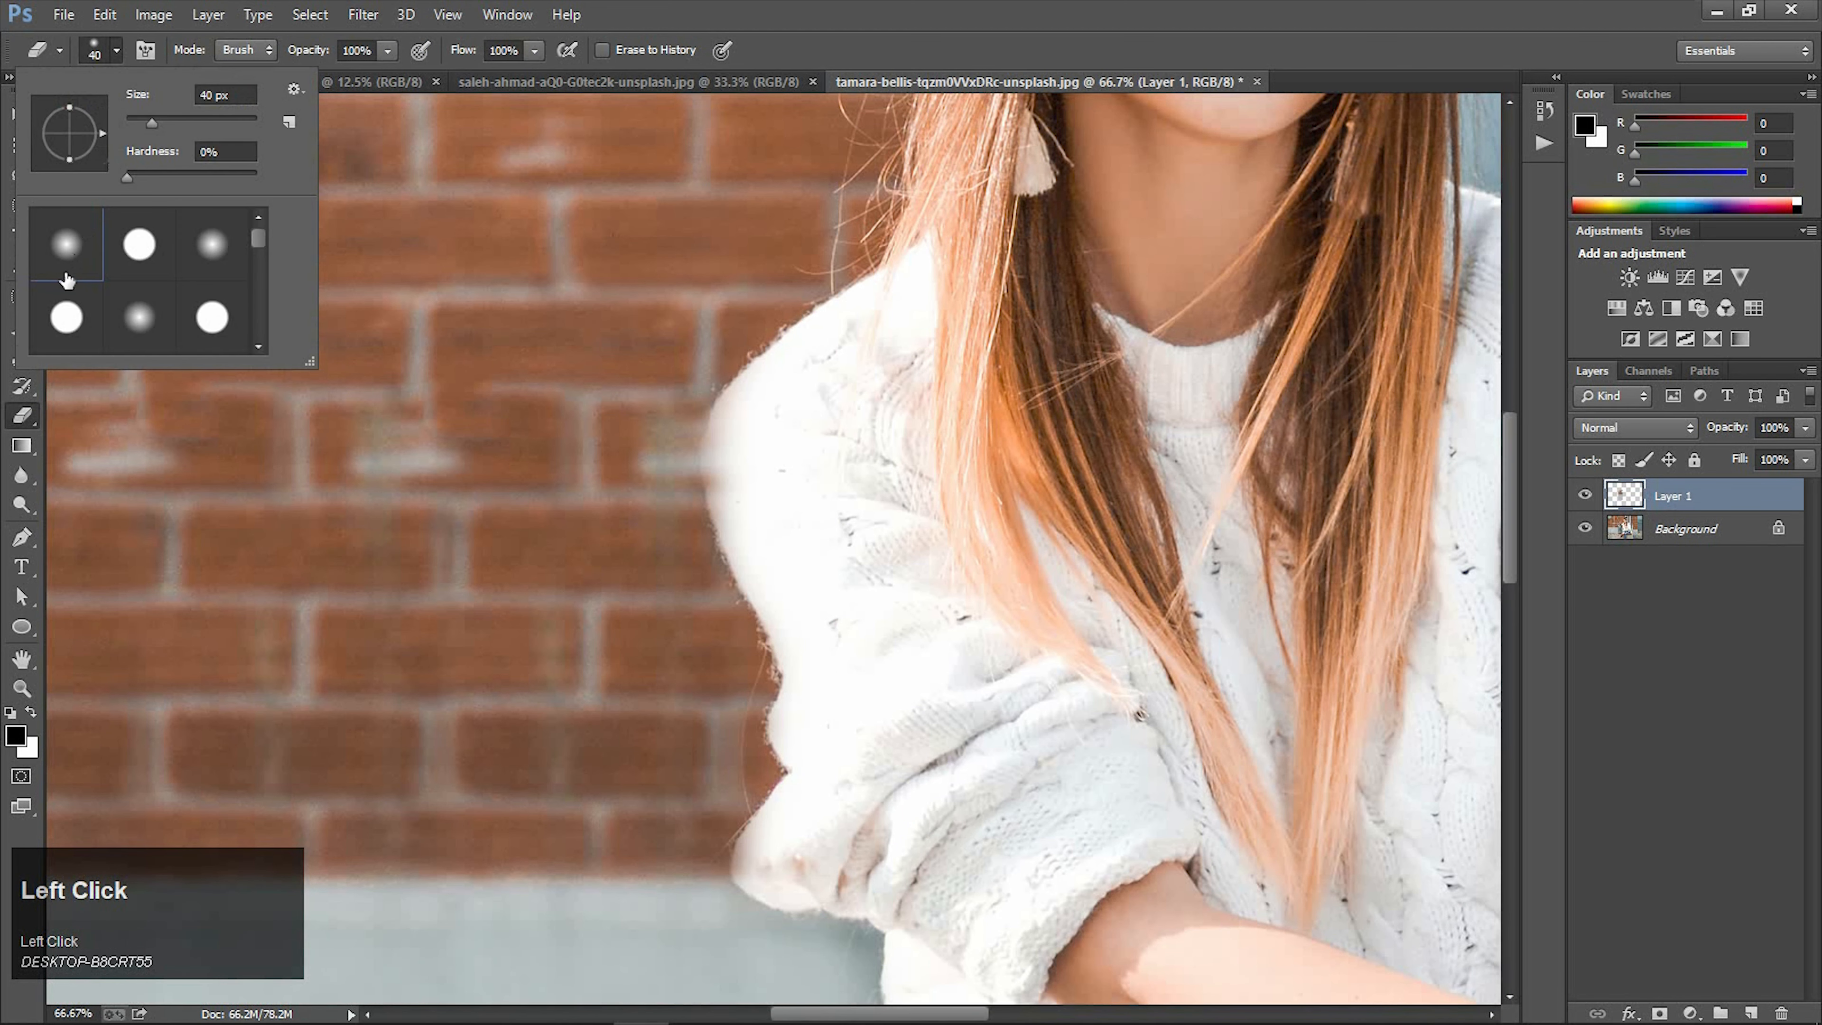
{"action": "left_click", "coordinate": [536, 52]}
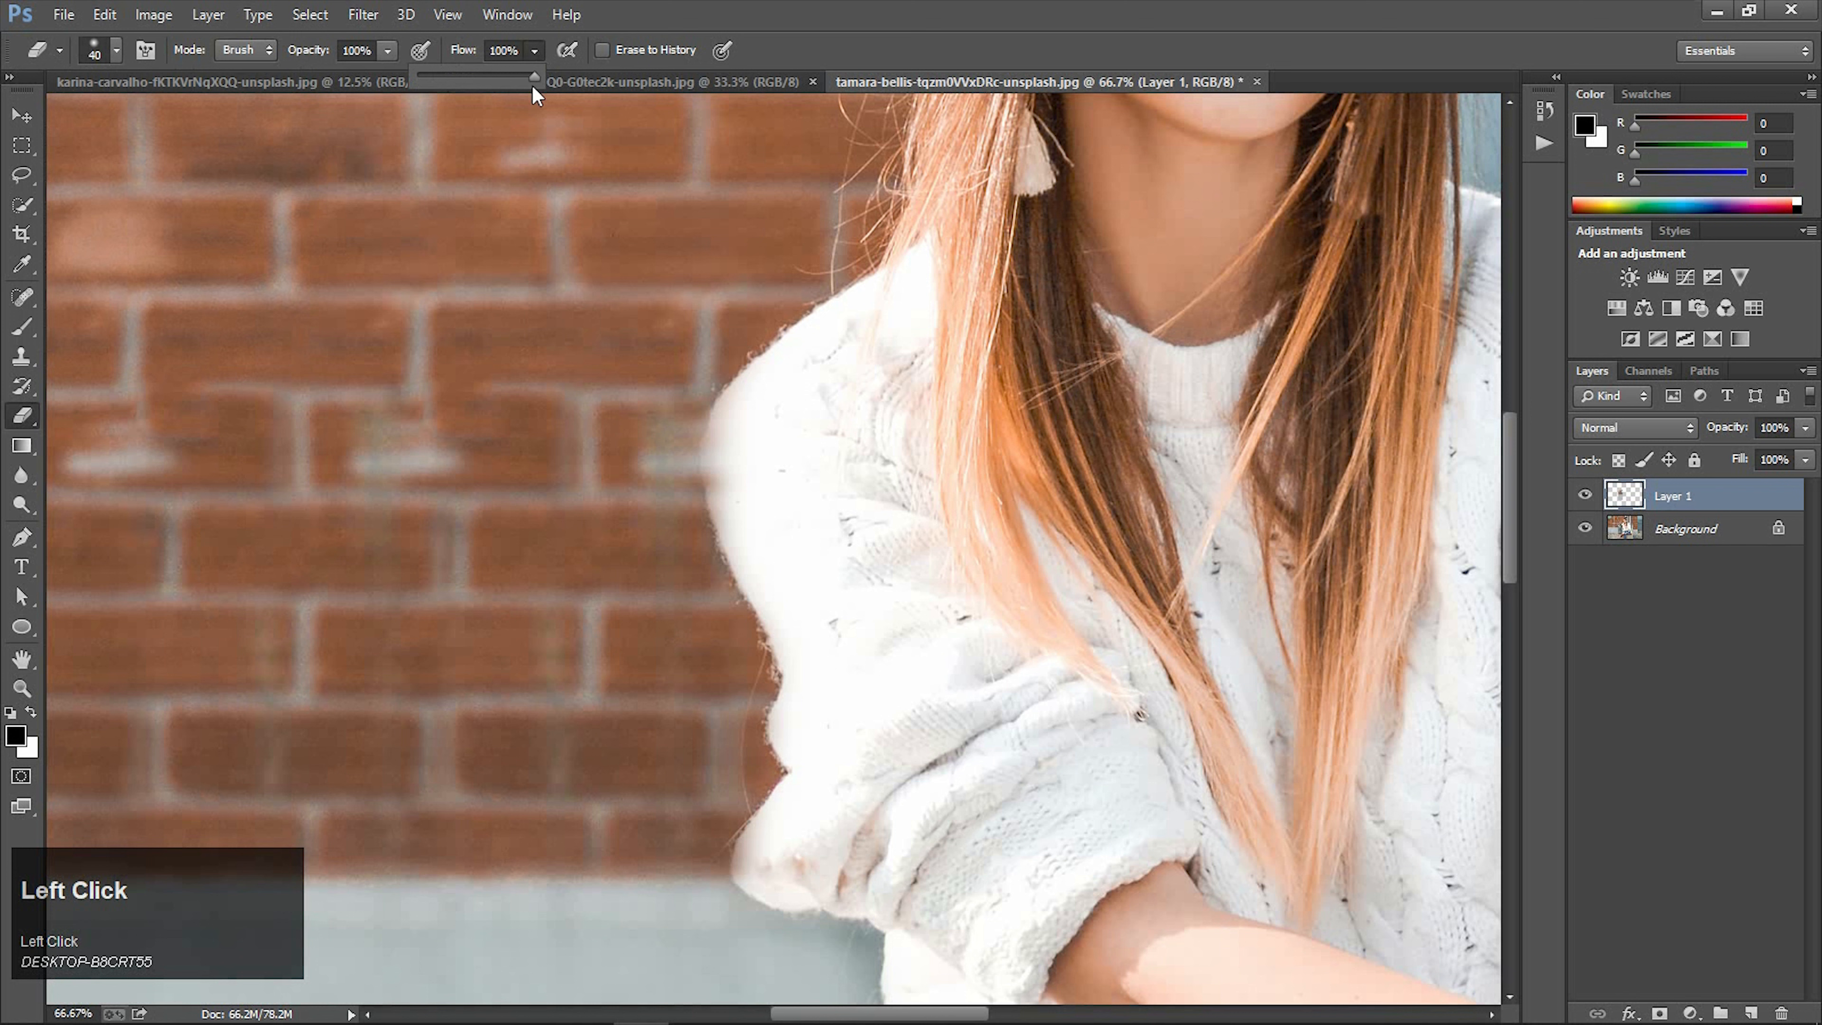
{"action": "left_click", "coordinate": [503, 74]}
- Erase the cloned overlap on Layer 1 along the shoulder and upper sleeve to restore the sweater's edge
{"action": "left_click", "coordinate": [721, 436]}
{"action": "mouse_move", "coordinate": [720, 435]}
{"action": "left_mouse_down"}
{"action": "mouse_move", "coordinate": [715, 486]}
{"action": "mouse_move", "coordinate": [723, 422]}
{"action": "left_mouse_up"}
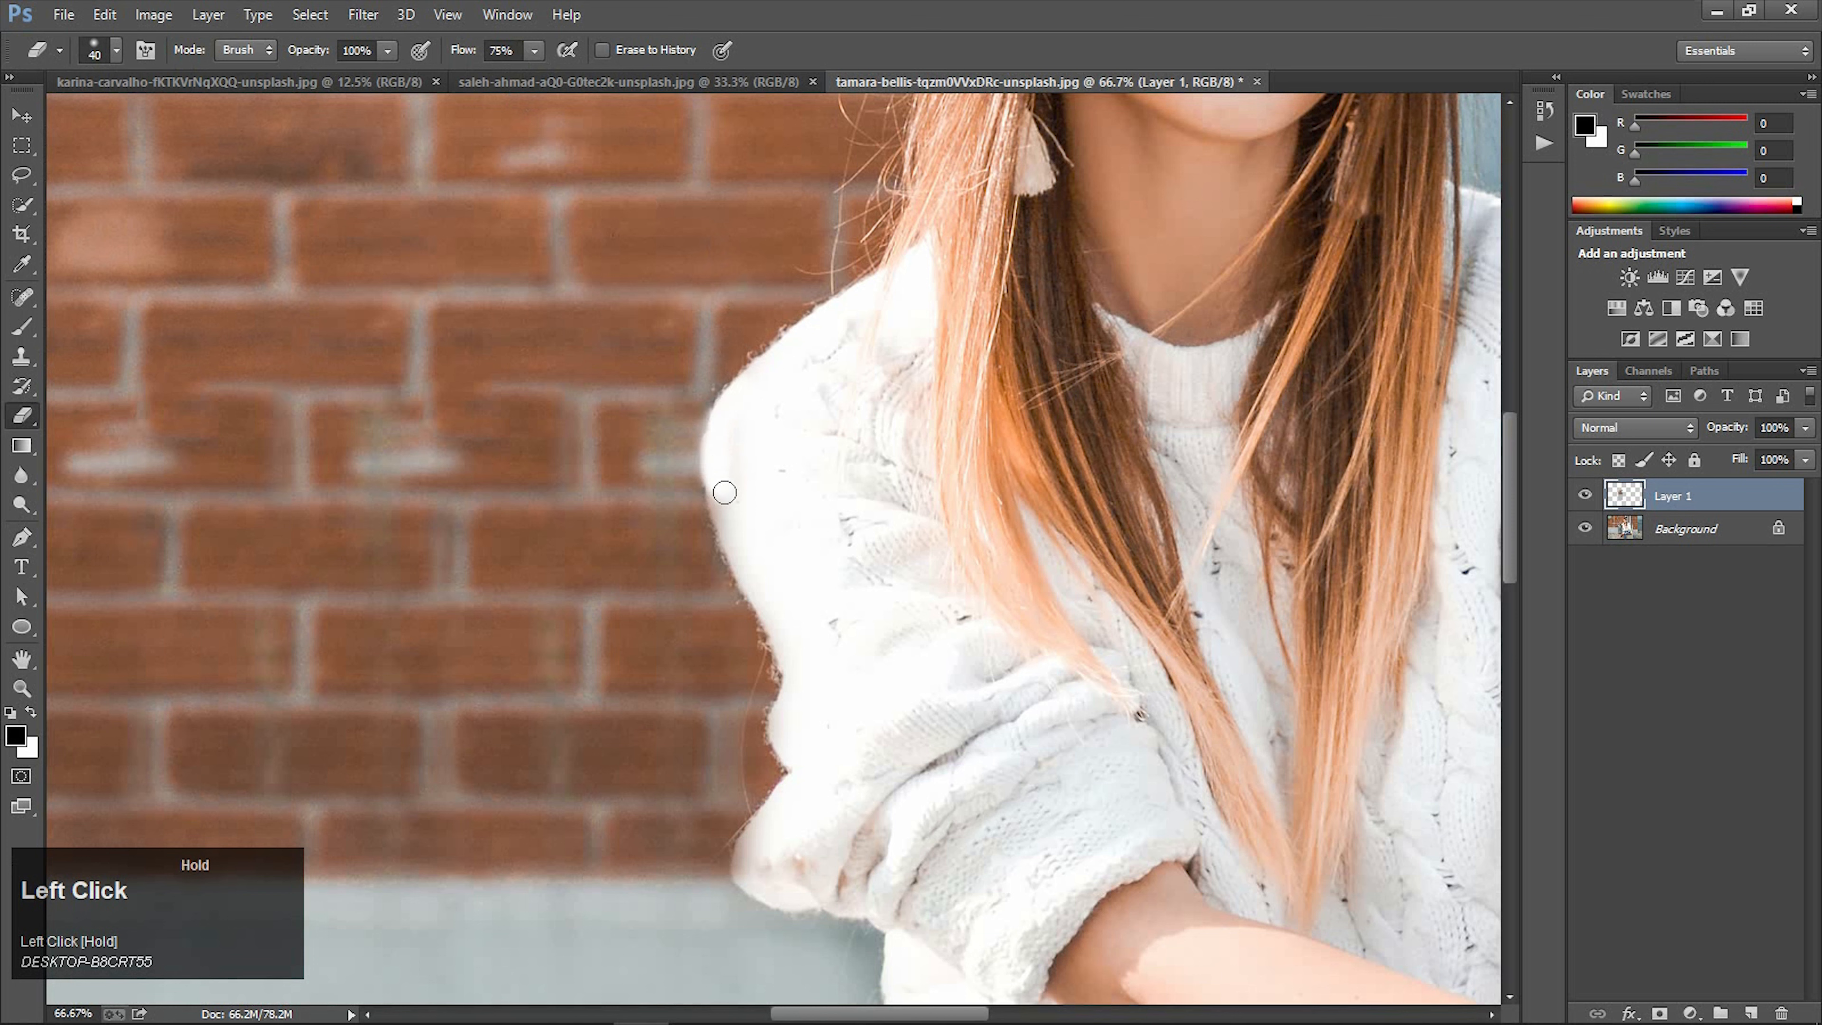
{"action": "mouse_move", "coordinate": [738, 539]}
{"action": "left_mouse_down"}
{"action": "mouse_move", "coordinate": [788, 675]}
{"action": "mouse_move", "coordinate": [784, 724]}
{"action": "left_mouse_up"}
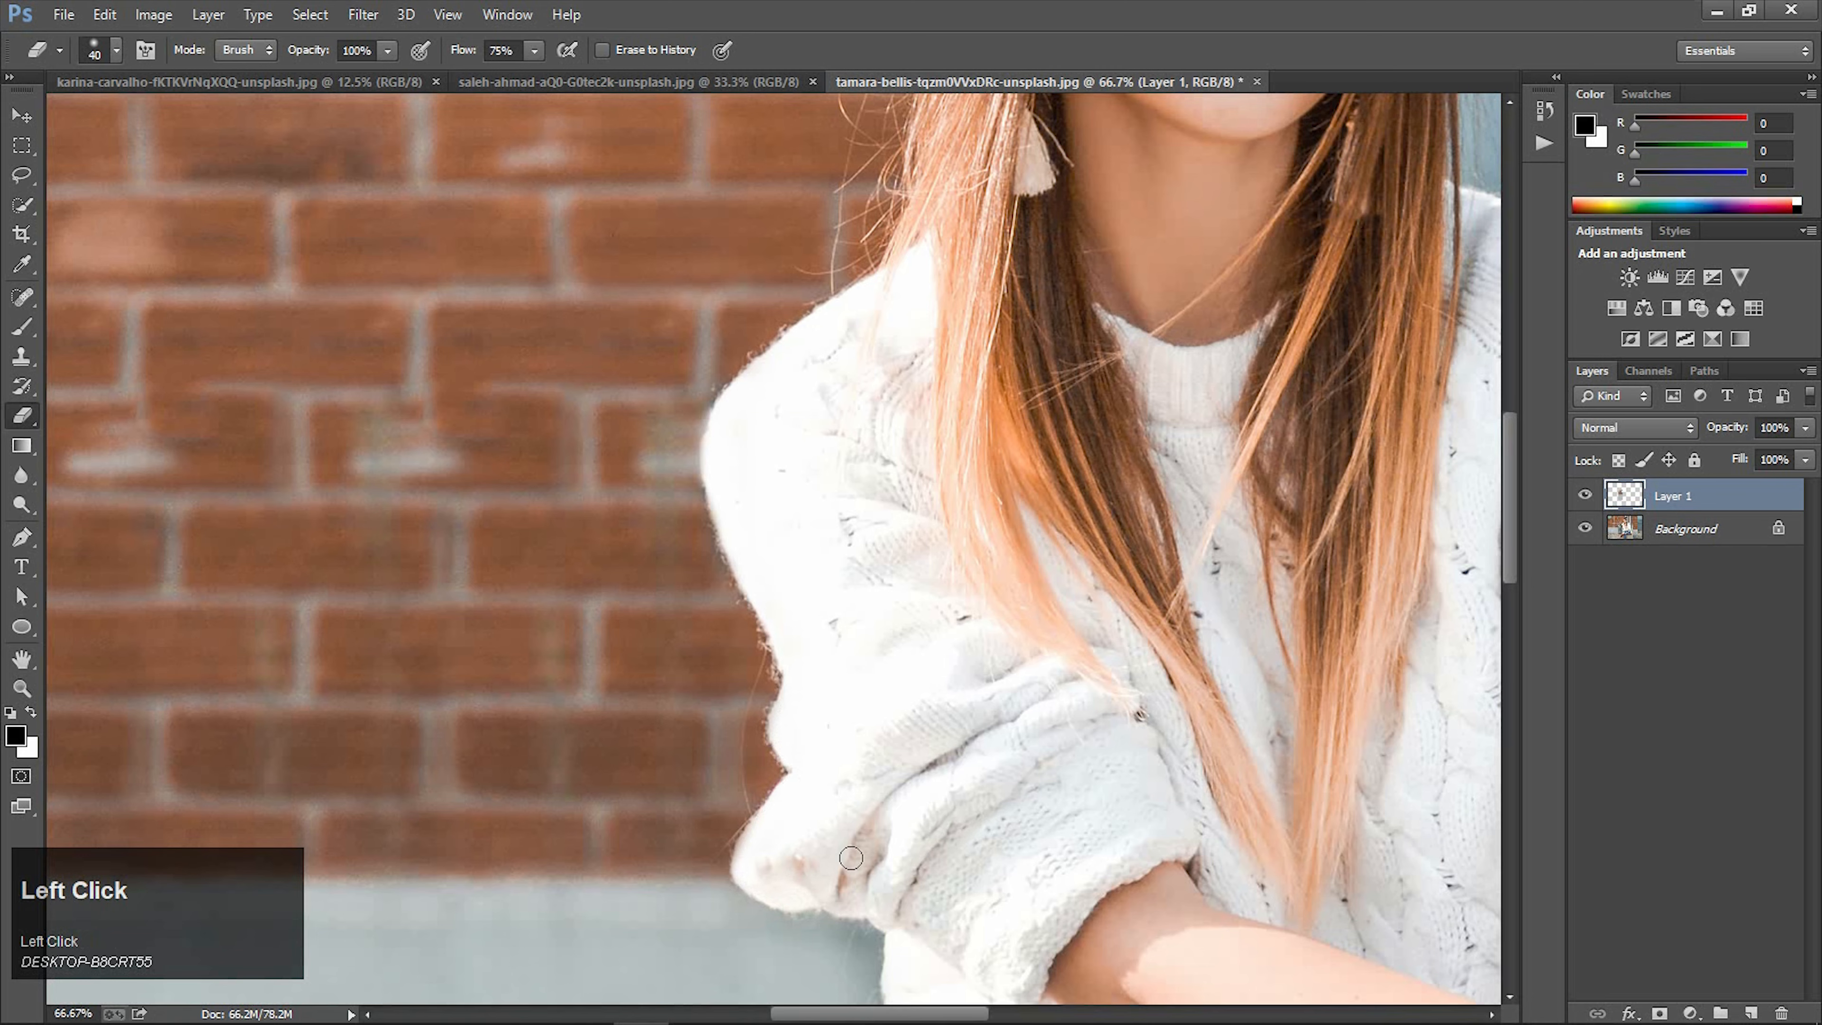
- Erase the cloned overlap along the sweater's side and hem and down the edge of the jeans
{"action": "scroll", "coordinate": [851, 857], "scroll_direction": "down", "scroll_amount": 5}
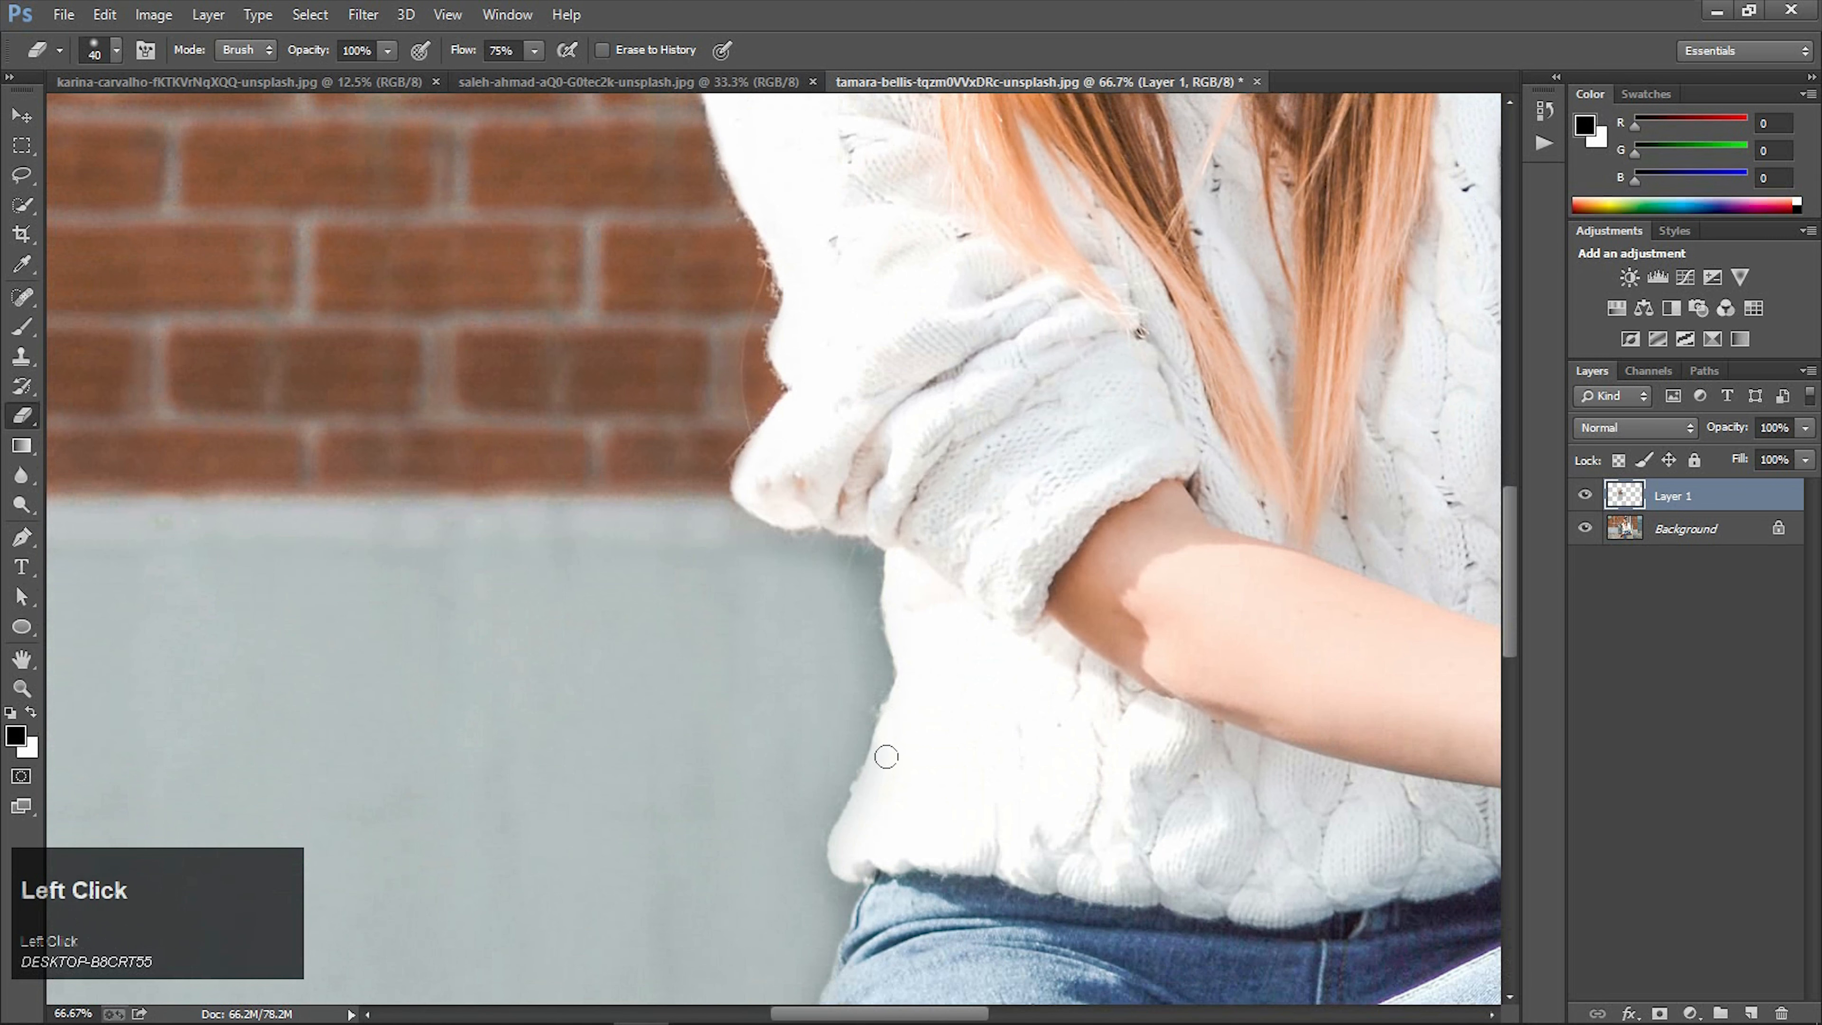
{"action": "mouse_move", "coordinate": [886, 756]}
{"action": "left_mouse_down"}
{"action": "mouse_move", "coordinate": [855, 786]}
{"action": "mouse_move", "coordinate": [879, 750]}
{"action": "left_mouse_up"}
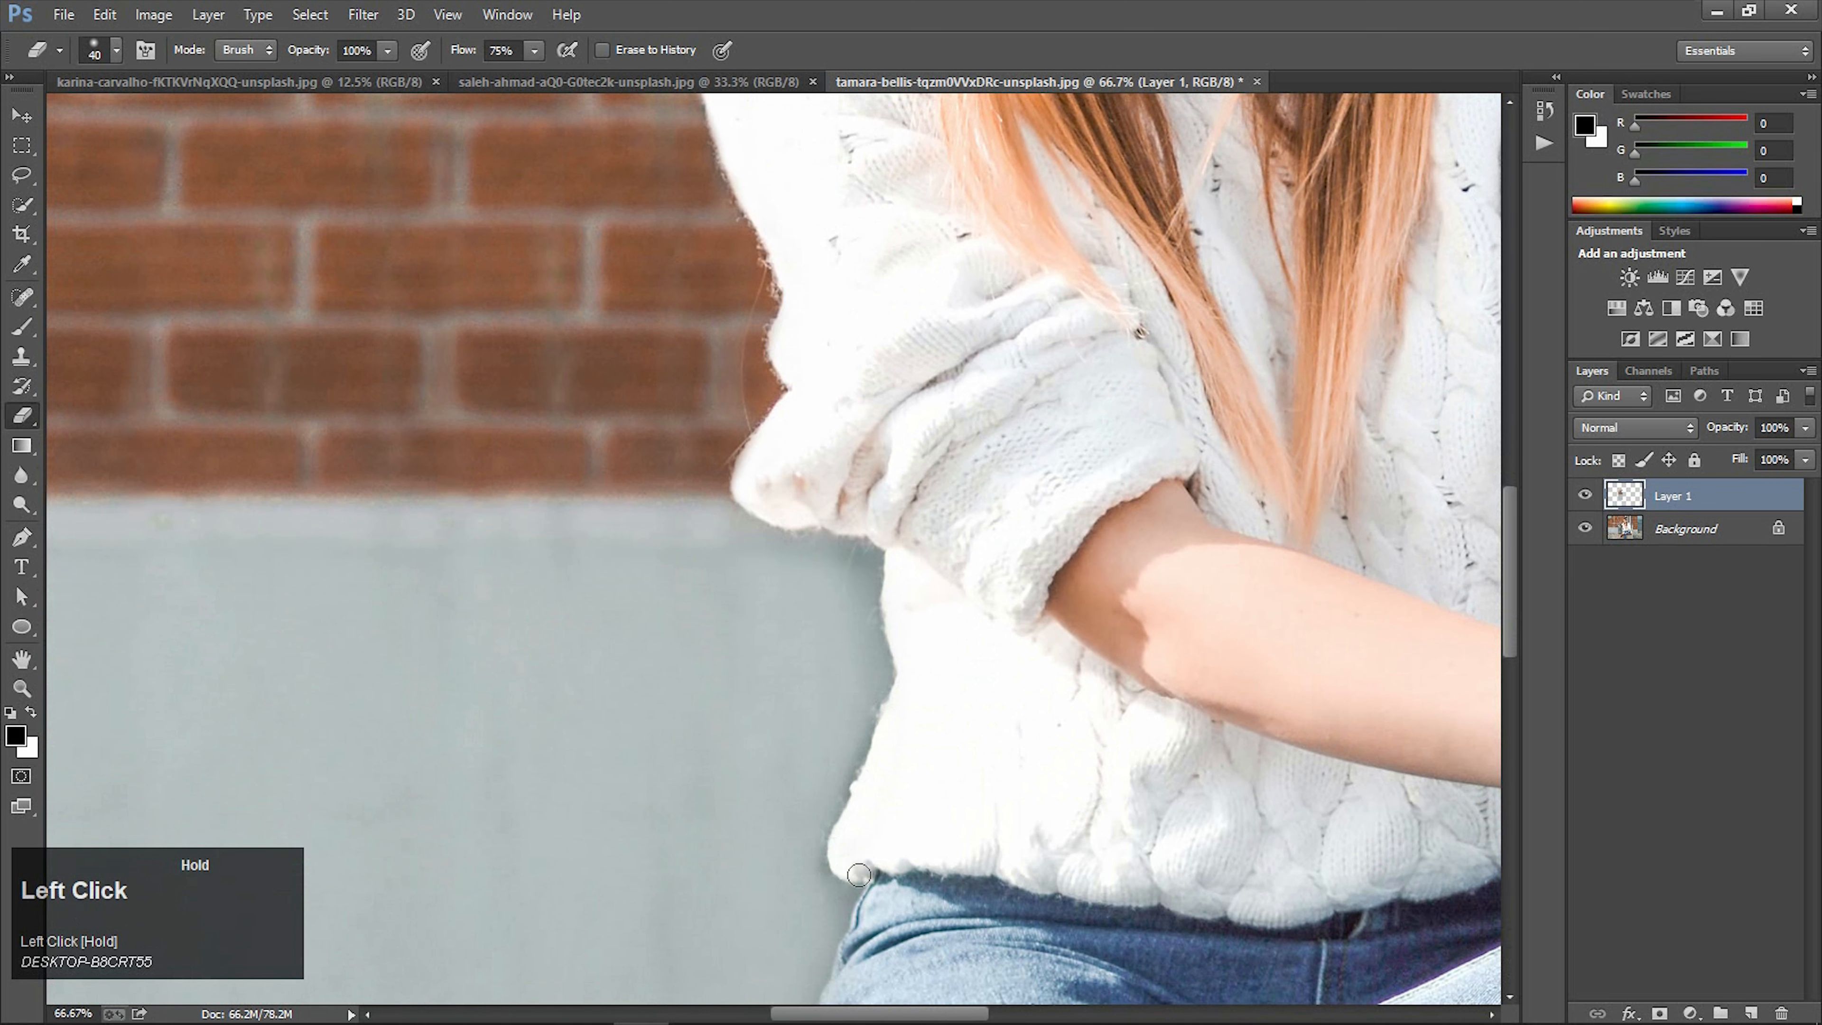
{"action": "scroll", "coordinate": [958, 752], "scroll_direction": "down", "scroll_amount": 4}
{"action": "mouse_move", "coordinate": [841, 691]}
{"action": "left_mouse_down"}
{"action": "mouse_move", "coordinate": [782, 804]}
{"action": "mouse_move", "coordinate": [774, 877]}
{"action": "left_mouse_up"}
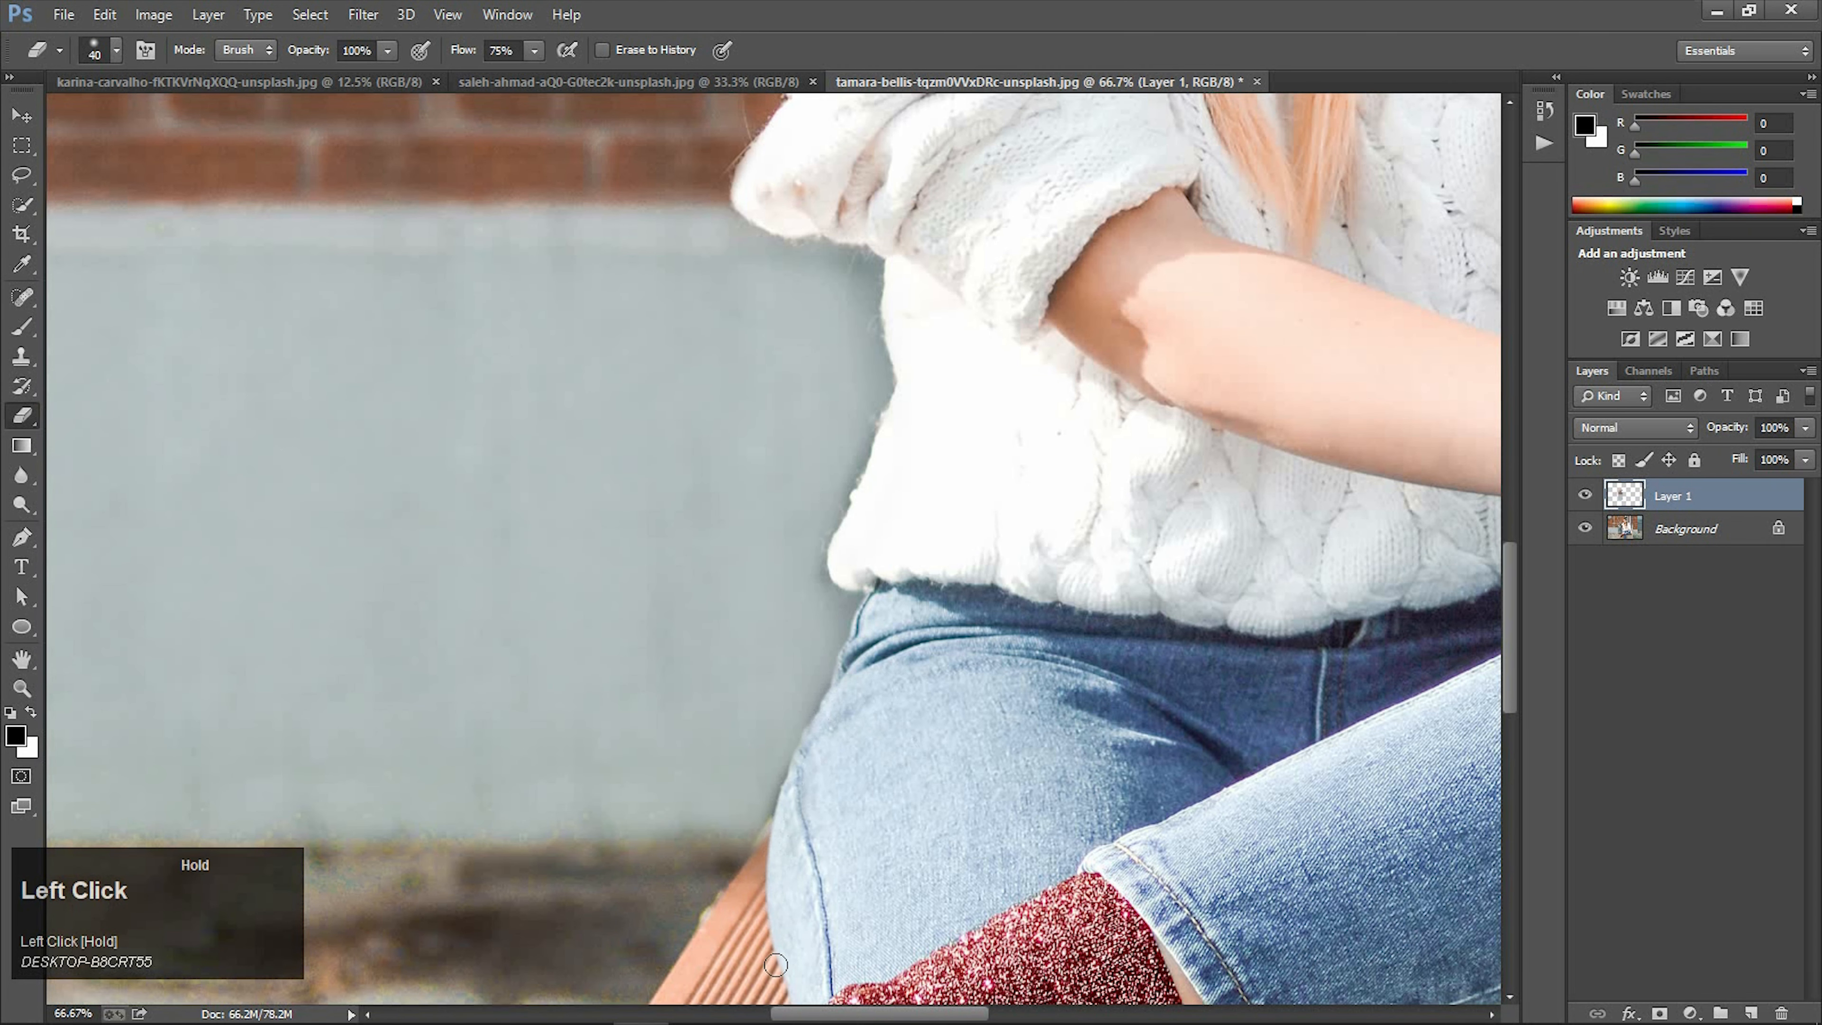
{"action": "key", "text": "ctrl+0"}
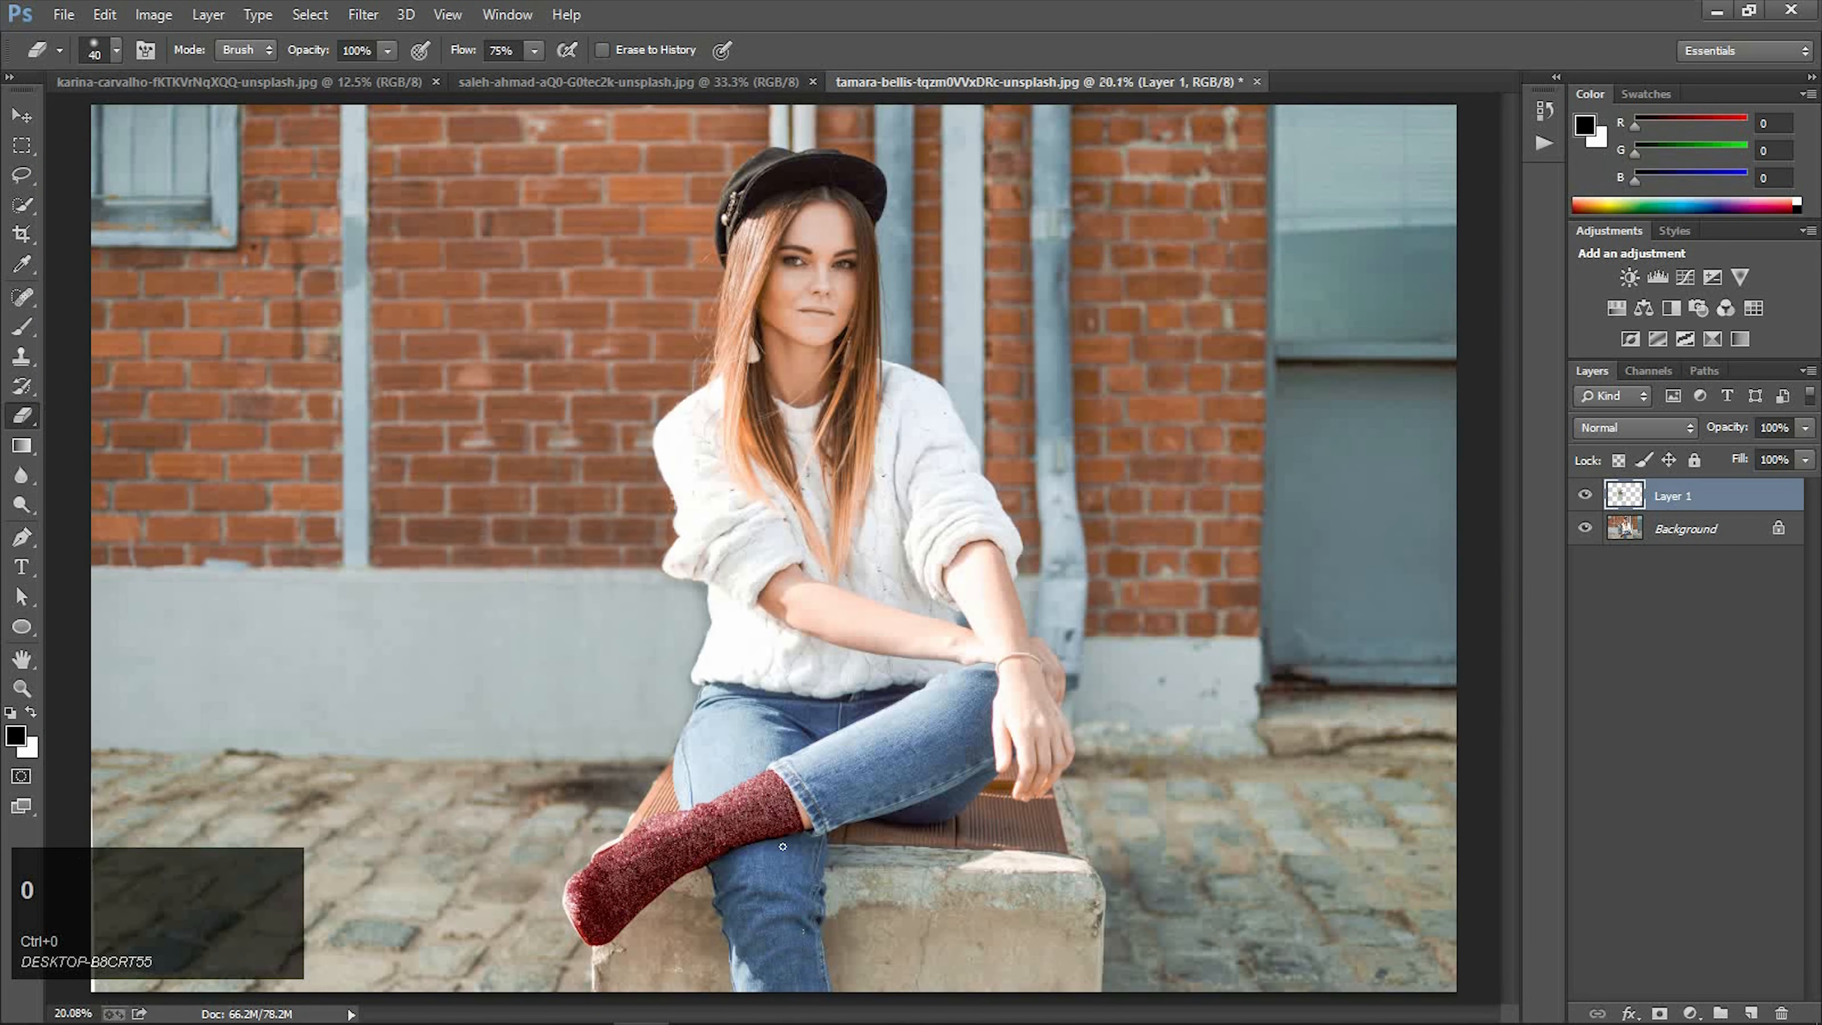
- Toggle Layer 1's visibility to compare the photo before and after removing the bin
{"action": "left_click", "coordinate": [21, 115]}
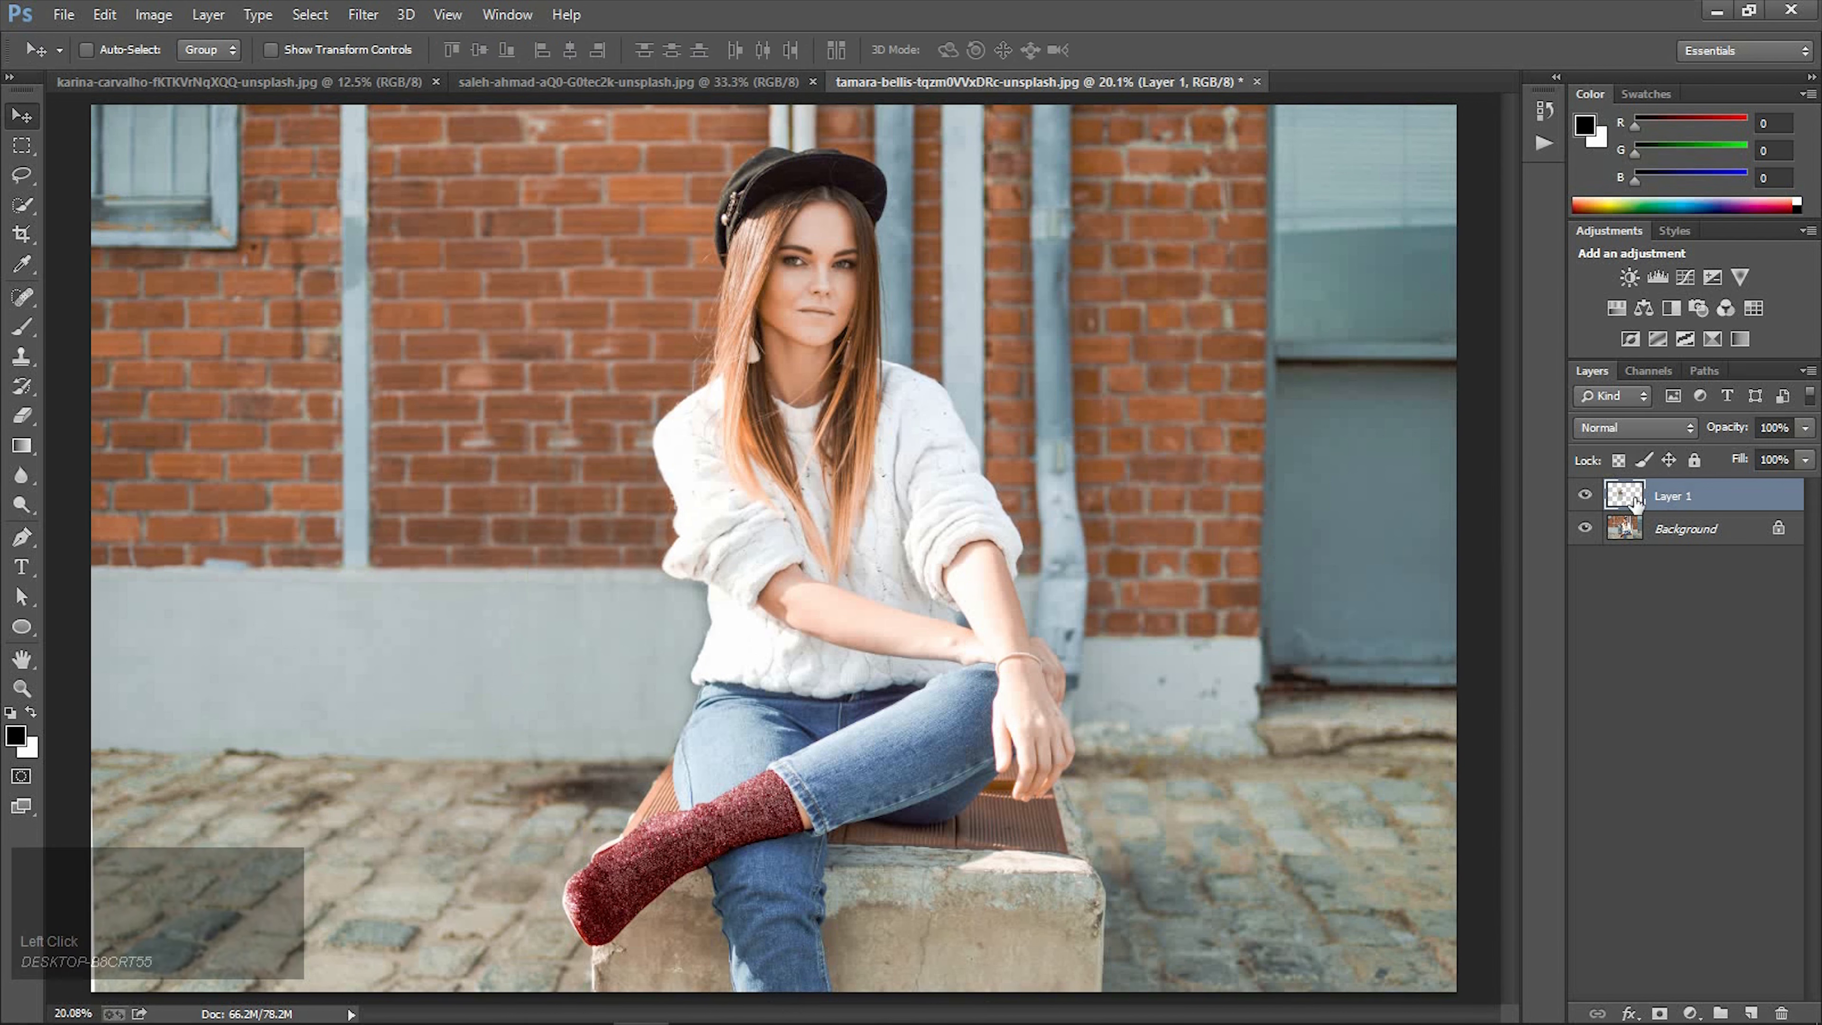
{"action": "left_click", "coordinate": [1587, 496]}
{"action": "left_click", "coordinate": [1586, 495]}
{"action": "left_click", "coordinate": [1586, 496]}
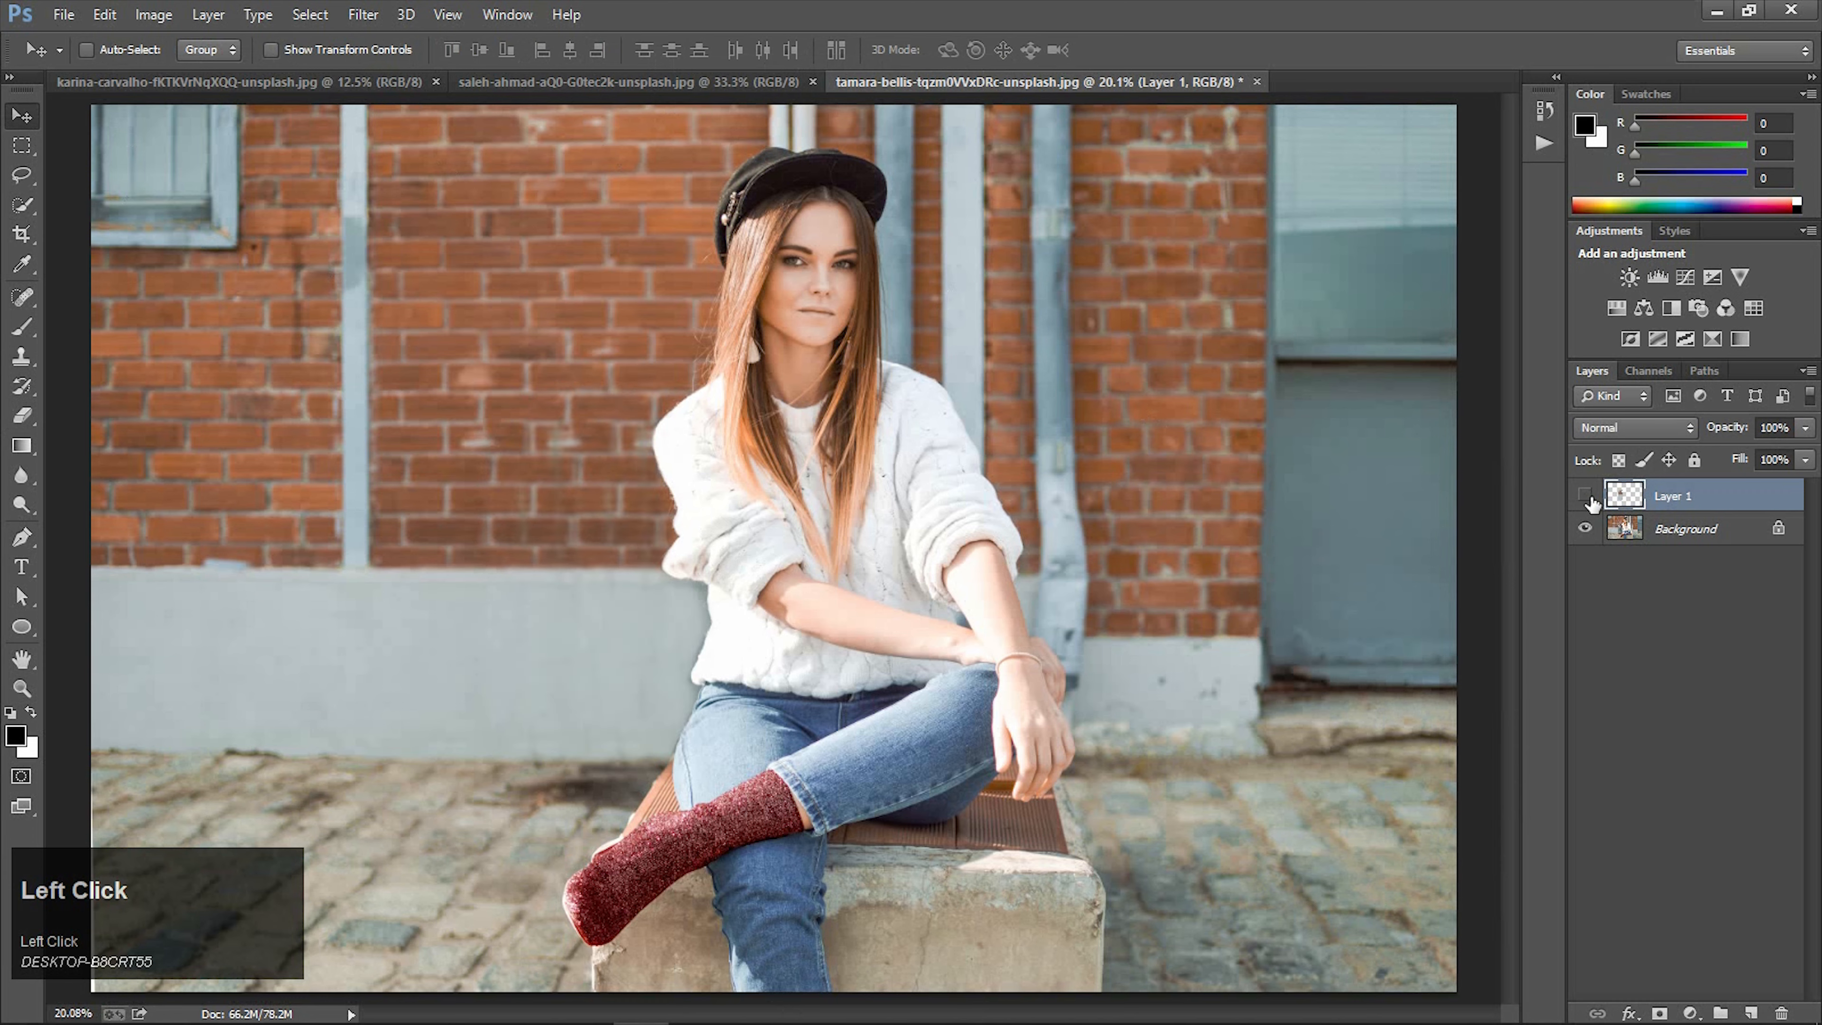
{"action": "left_click", "coordinate": [1586, 495]}
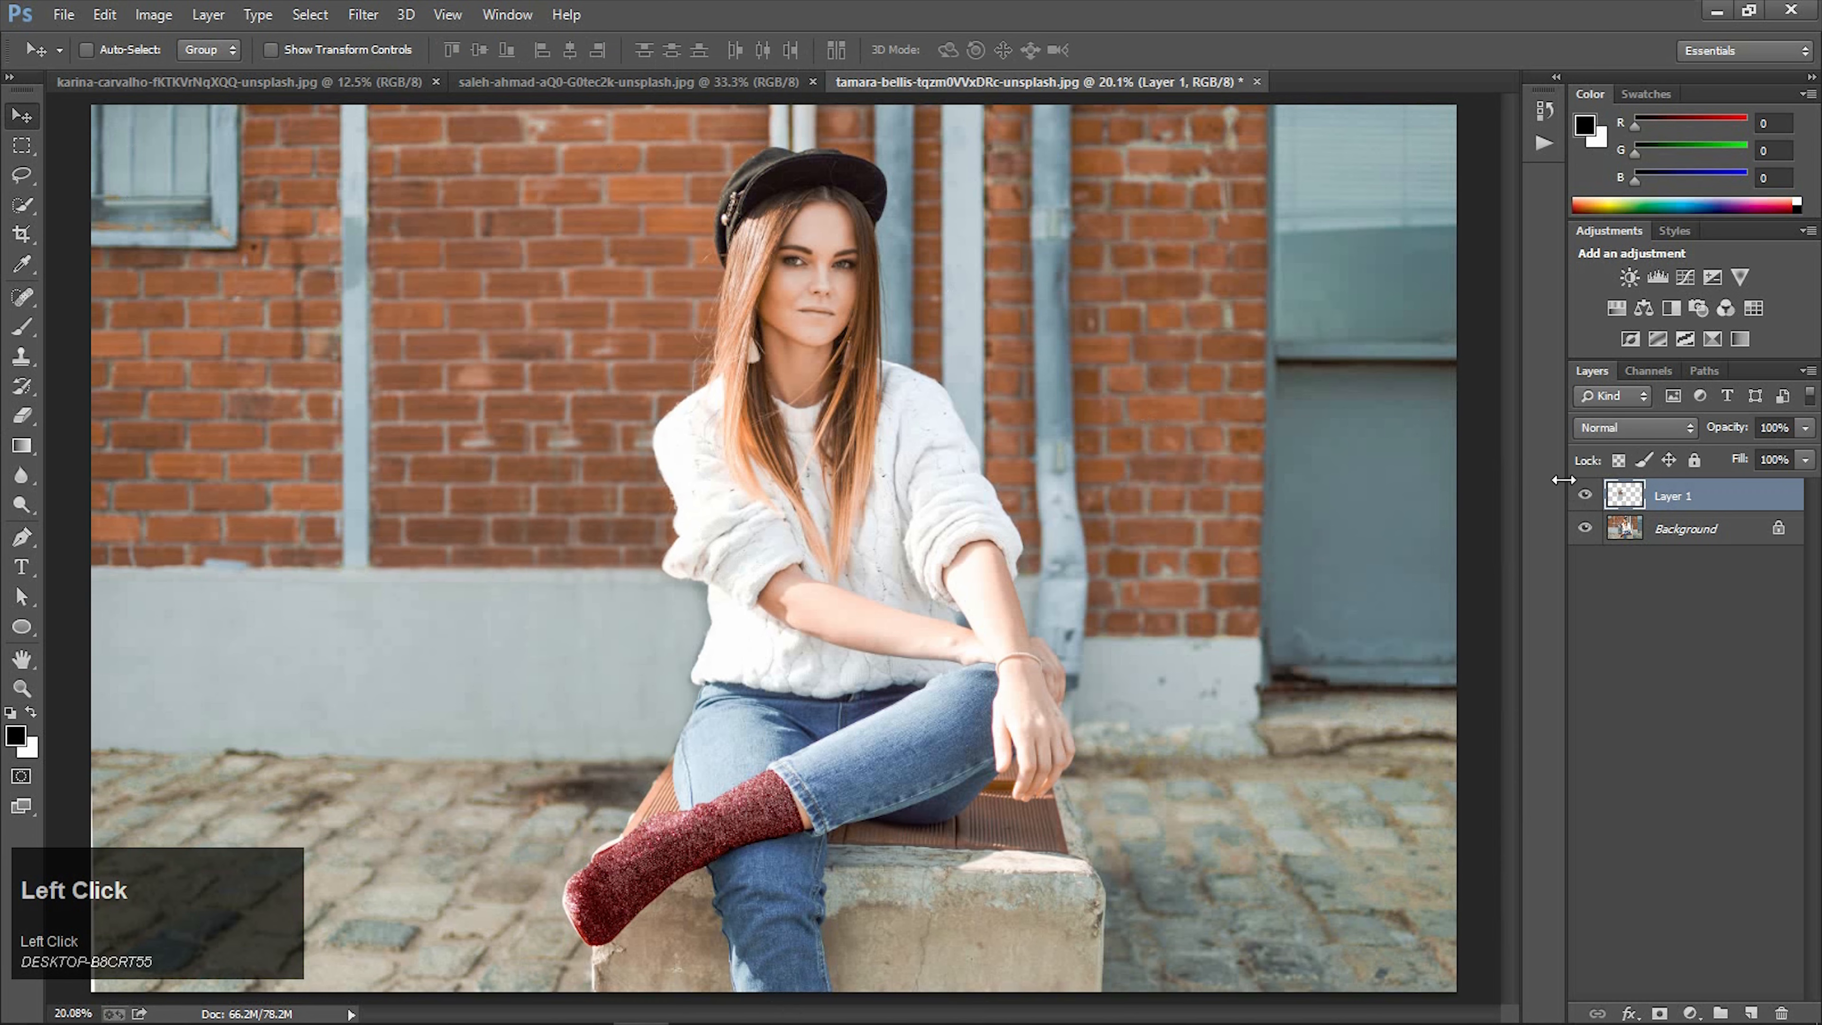
- Switch to the open photo of the metal "Love" cup and fit it to the window
{"action": "left_click", "coordinate": [683, 82]}
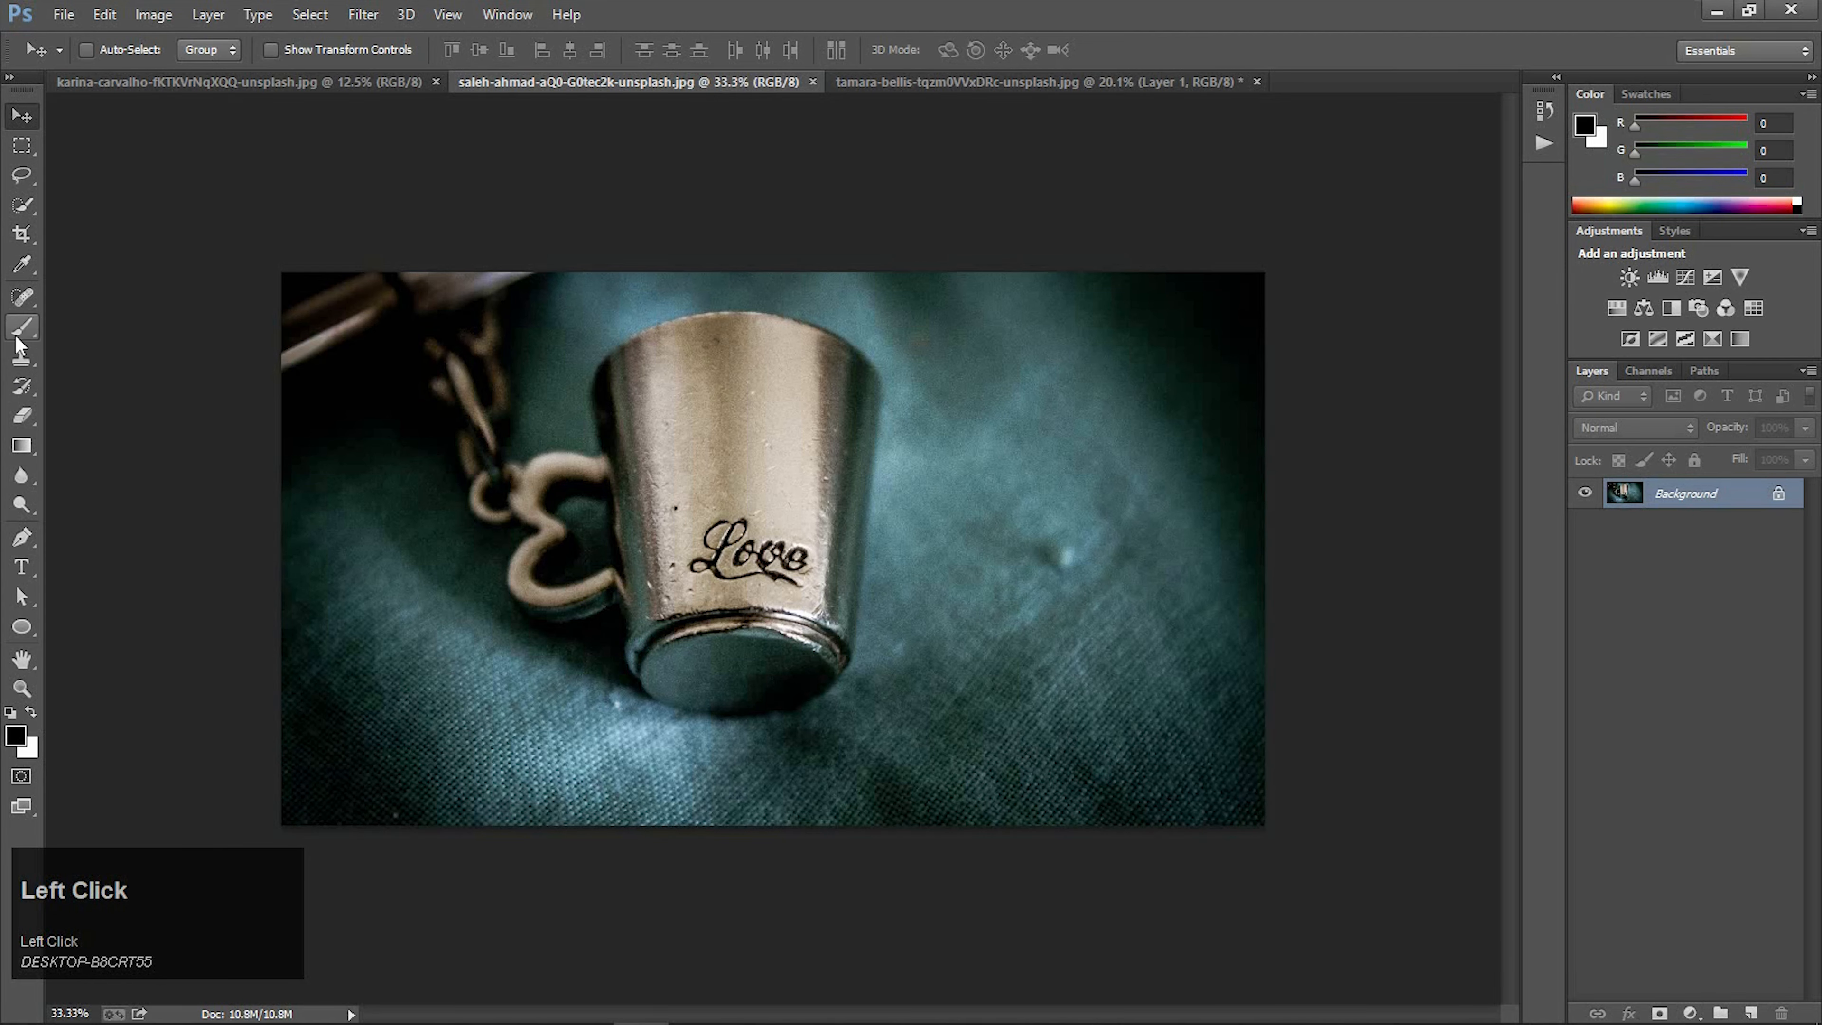
{"action": "key", "text": "ctrl+0"}
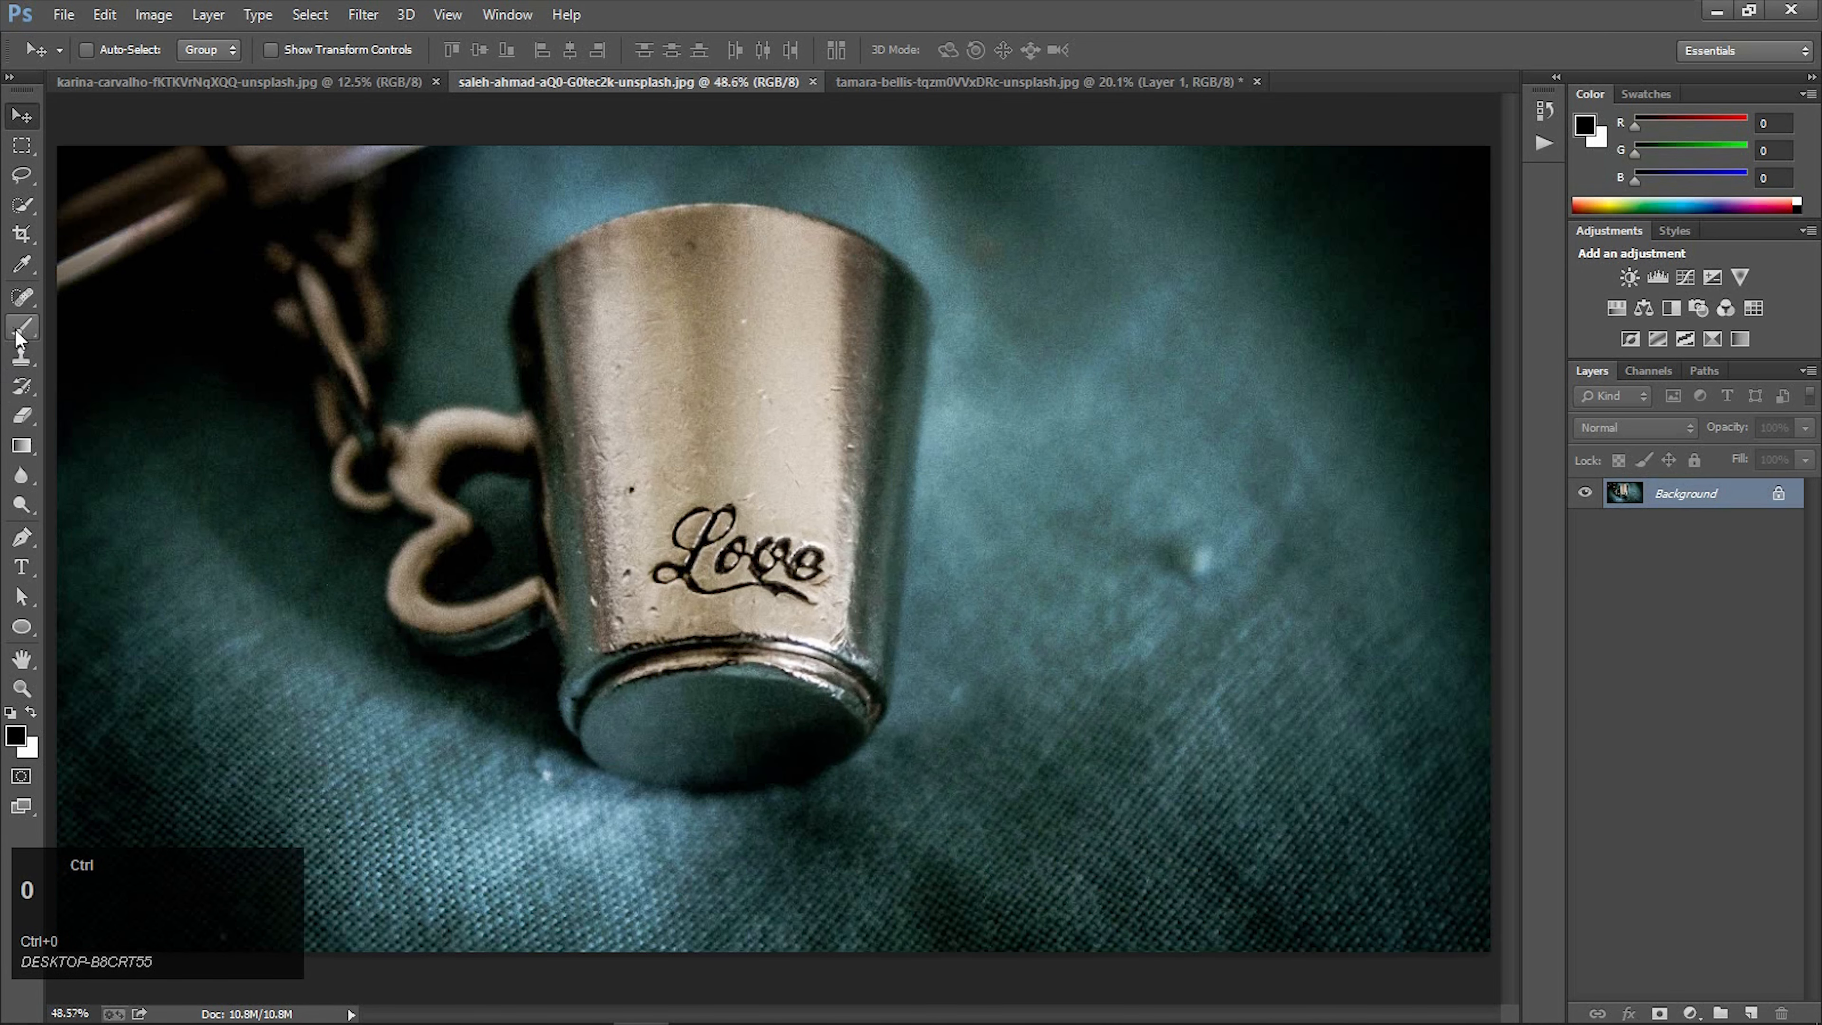
- Activate the Patch tool for the cup's lettering and set its patch mode to Content-Aware
{"action": "key", "text": "ctrl+equal"}
{"action": "key", "text": "ctrl+equal"}
{"action": "key", "text": "ctrl+equal"}
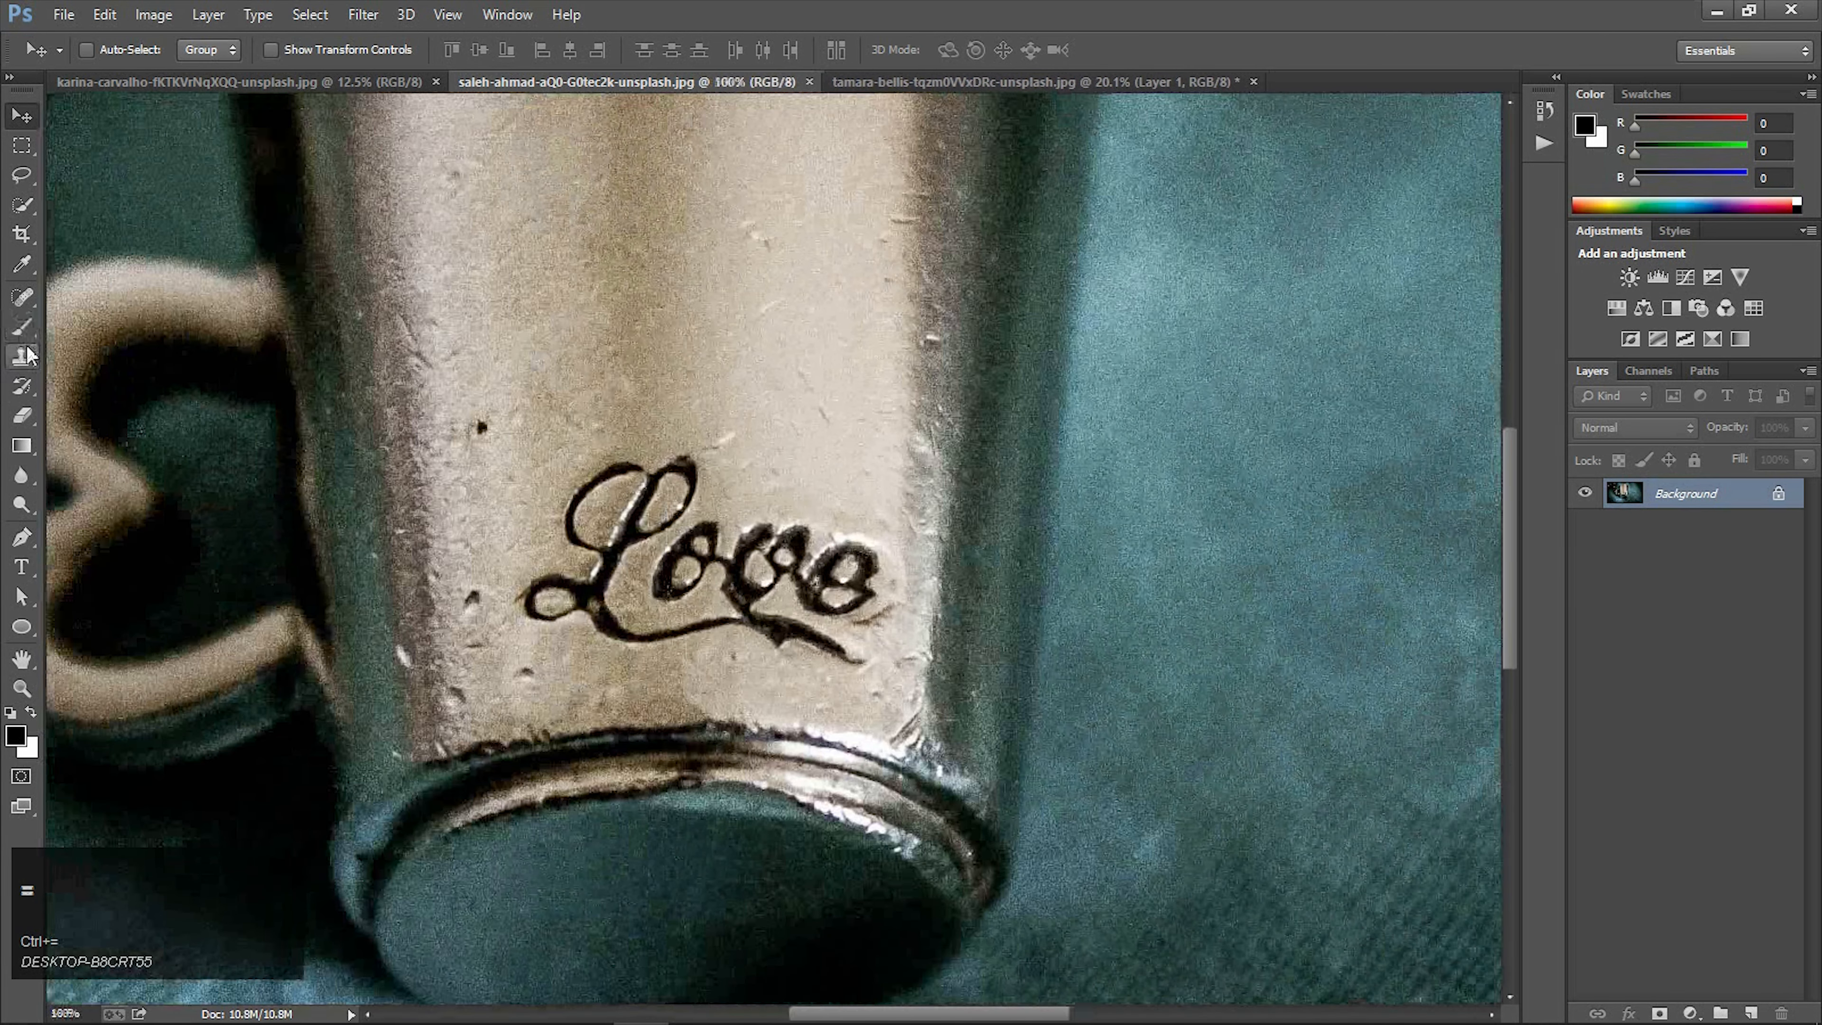
{"action": "left_click", "coordinate": [22, 296]}
{"action": "right_click", "coordinate": [22, 297]}
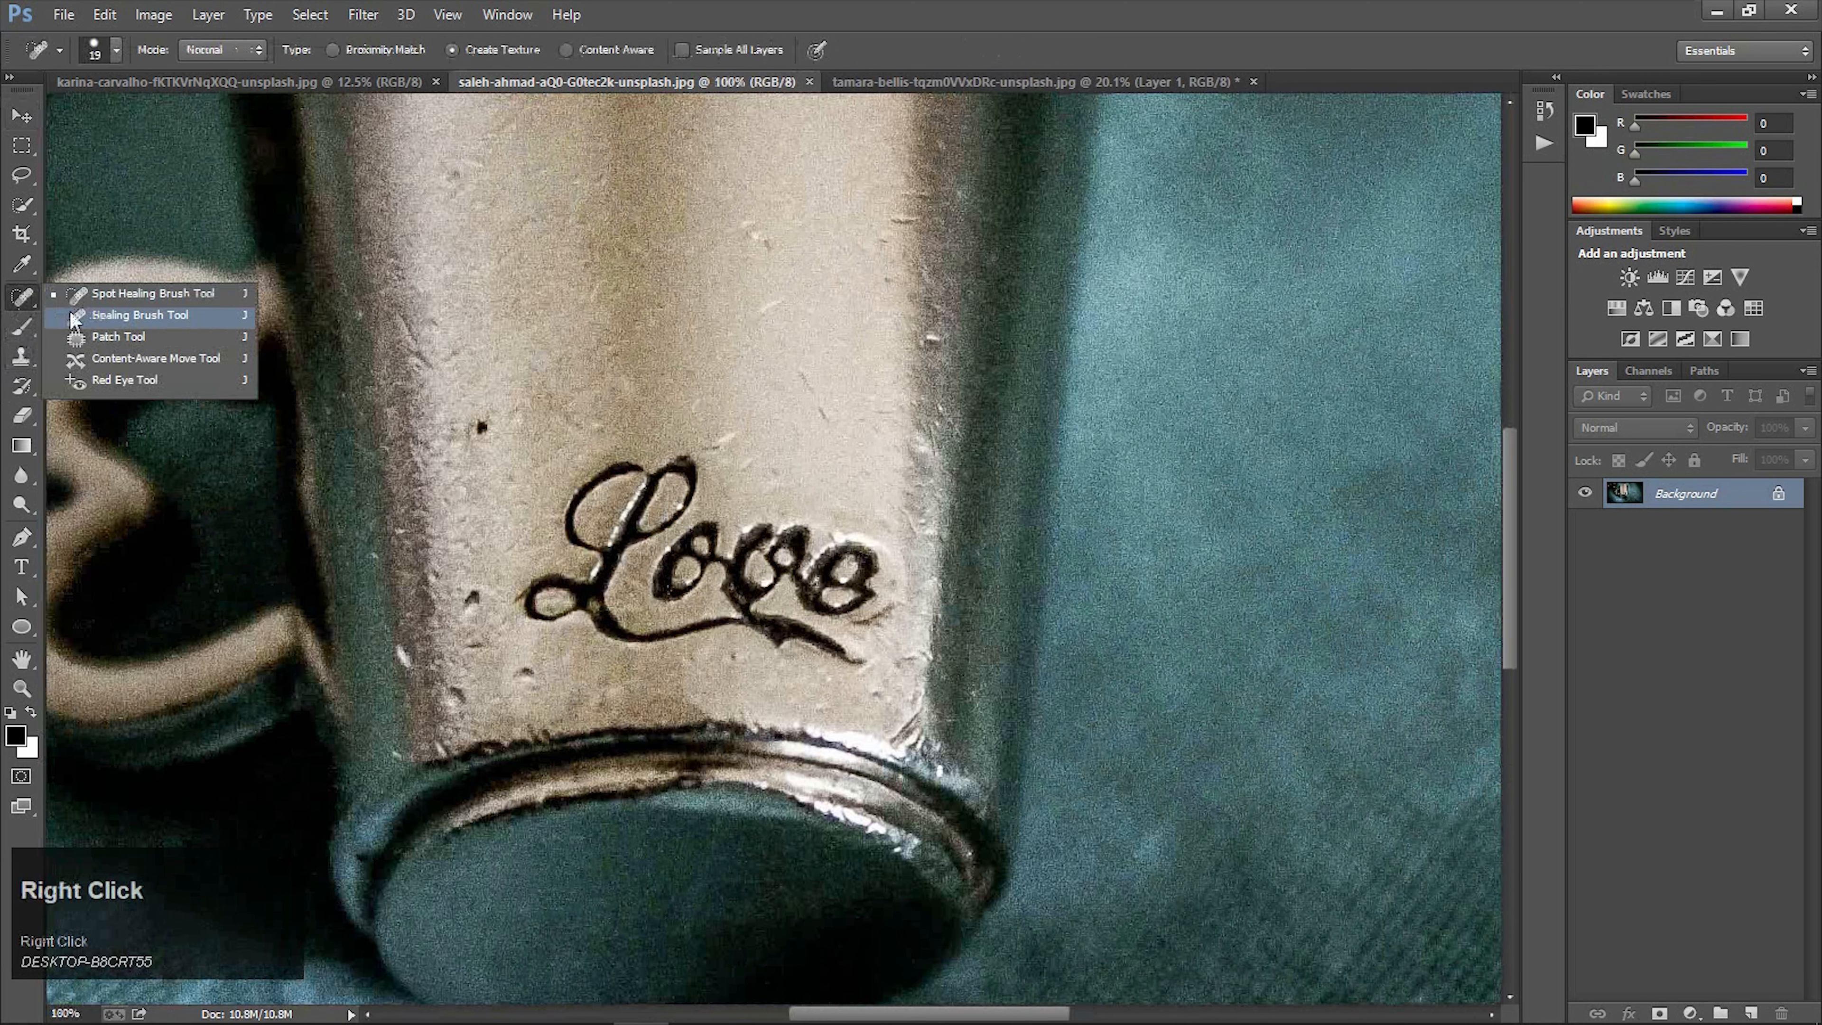
{"action": "left_click", "coordinate": [98, 342]}
{"action": "left_click", "coordinate": [305, 49]}
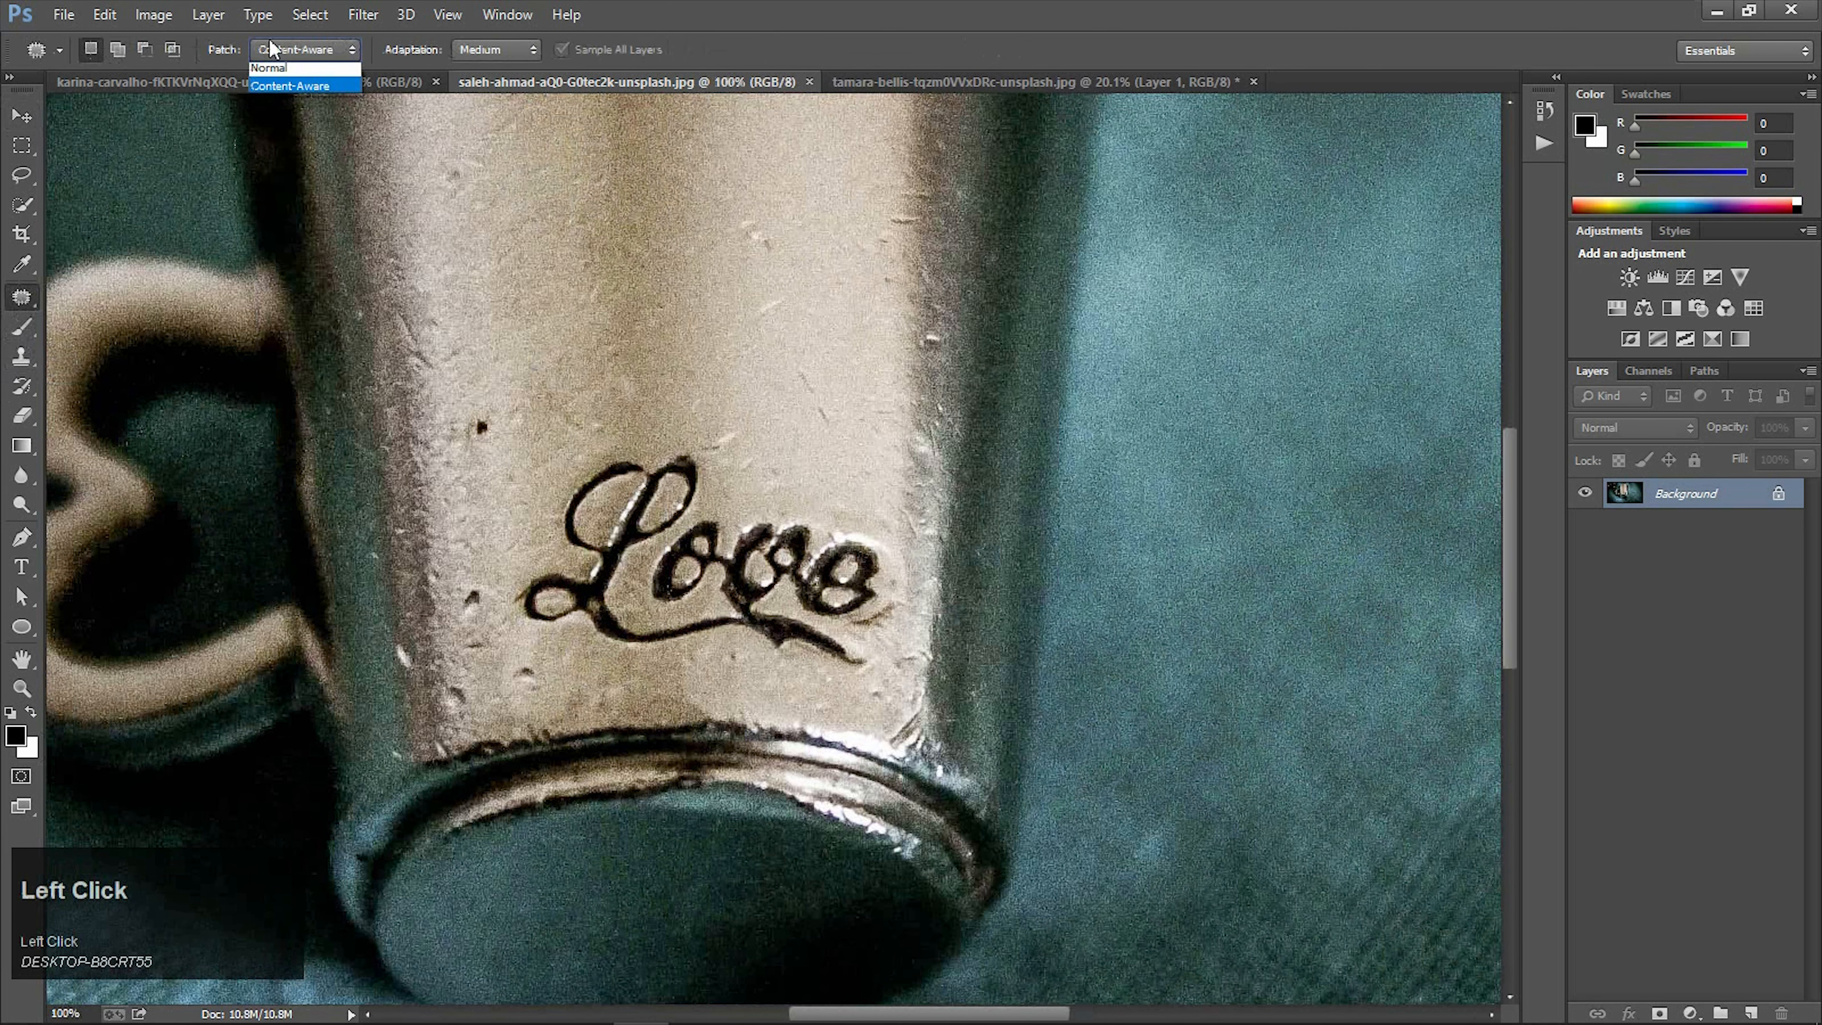
{"action": "left_click", "coordinate": [289, 92]}
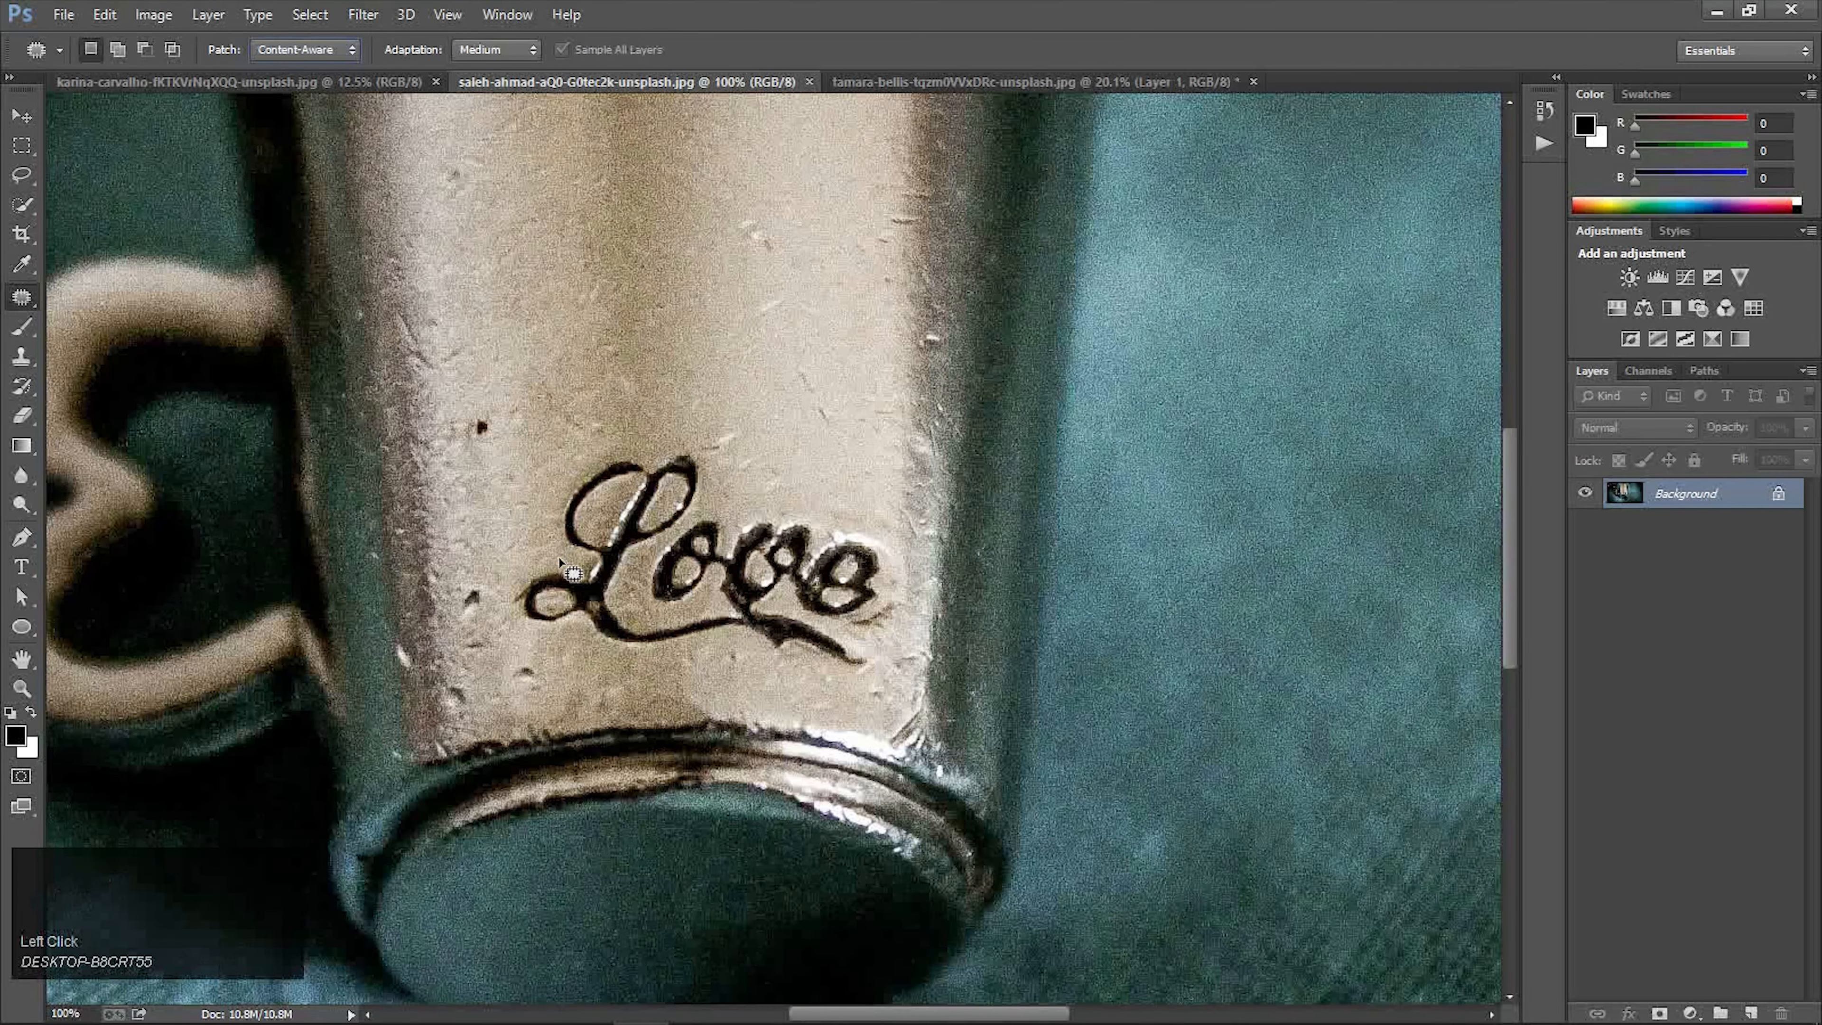
- Outline the "Love" lettering on the cup, patch it with the clean metal above, and clear the selection
{"action": "mouse_move", "coordinate": [561, 561]}
{"action": "left_mouse_down"}
{"action": "mouse_move", "coordinate": [577, 465]}
{"action": "mouse_move", "coordinate": [699, 434]}
{"action": "mouse_move", "coordinate": [713, 488]}
{"action": "mouse_move", "coordinate": [870, 523]}
{"action": "left_mouse_up"}
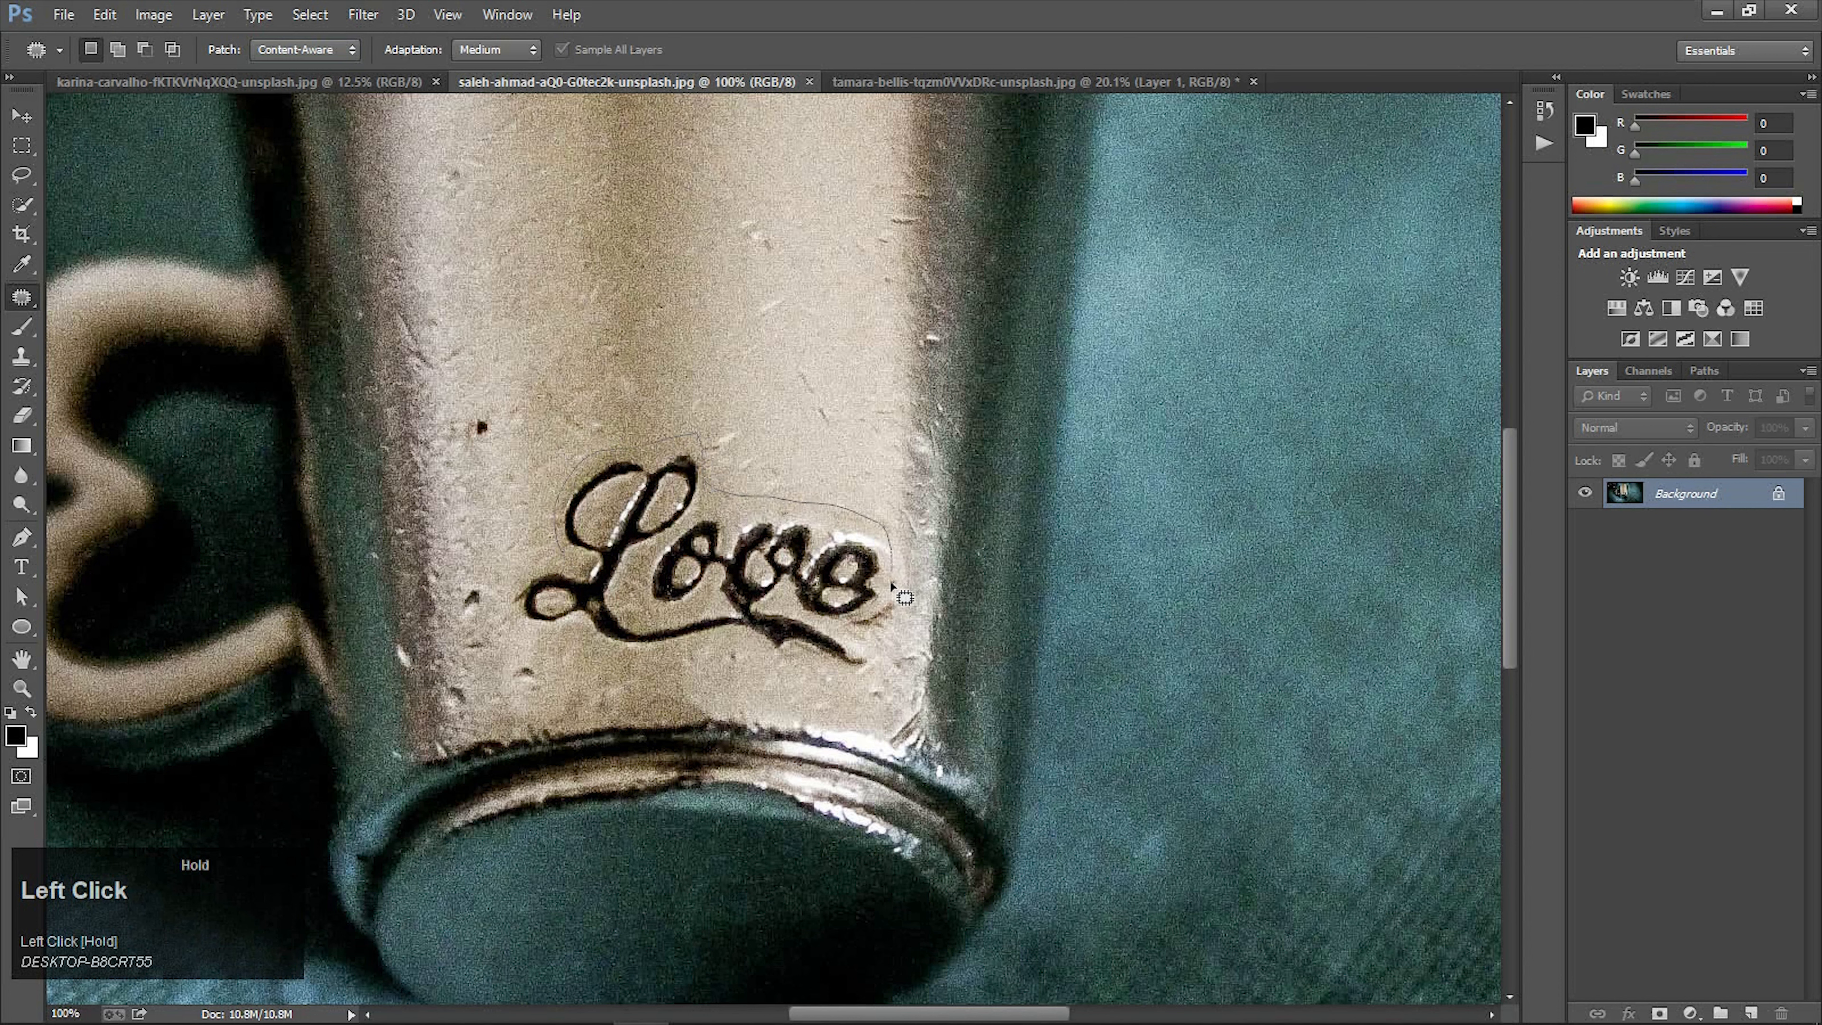
{"action": "mouse_move", "coordinate": [793, 678]}
{"action": "left_mouse_down"}
{"action": "mouse_move", "coordinate": [545, 653]}
{"action": "mouse_move", "coordinate": [477, 595]}
{"action": "mouse_move", "coordinate": [572, 565]}
{"action": "mouse_move", "coordinate": [511, 574]}
{"action": "left_mouse_up"}
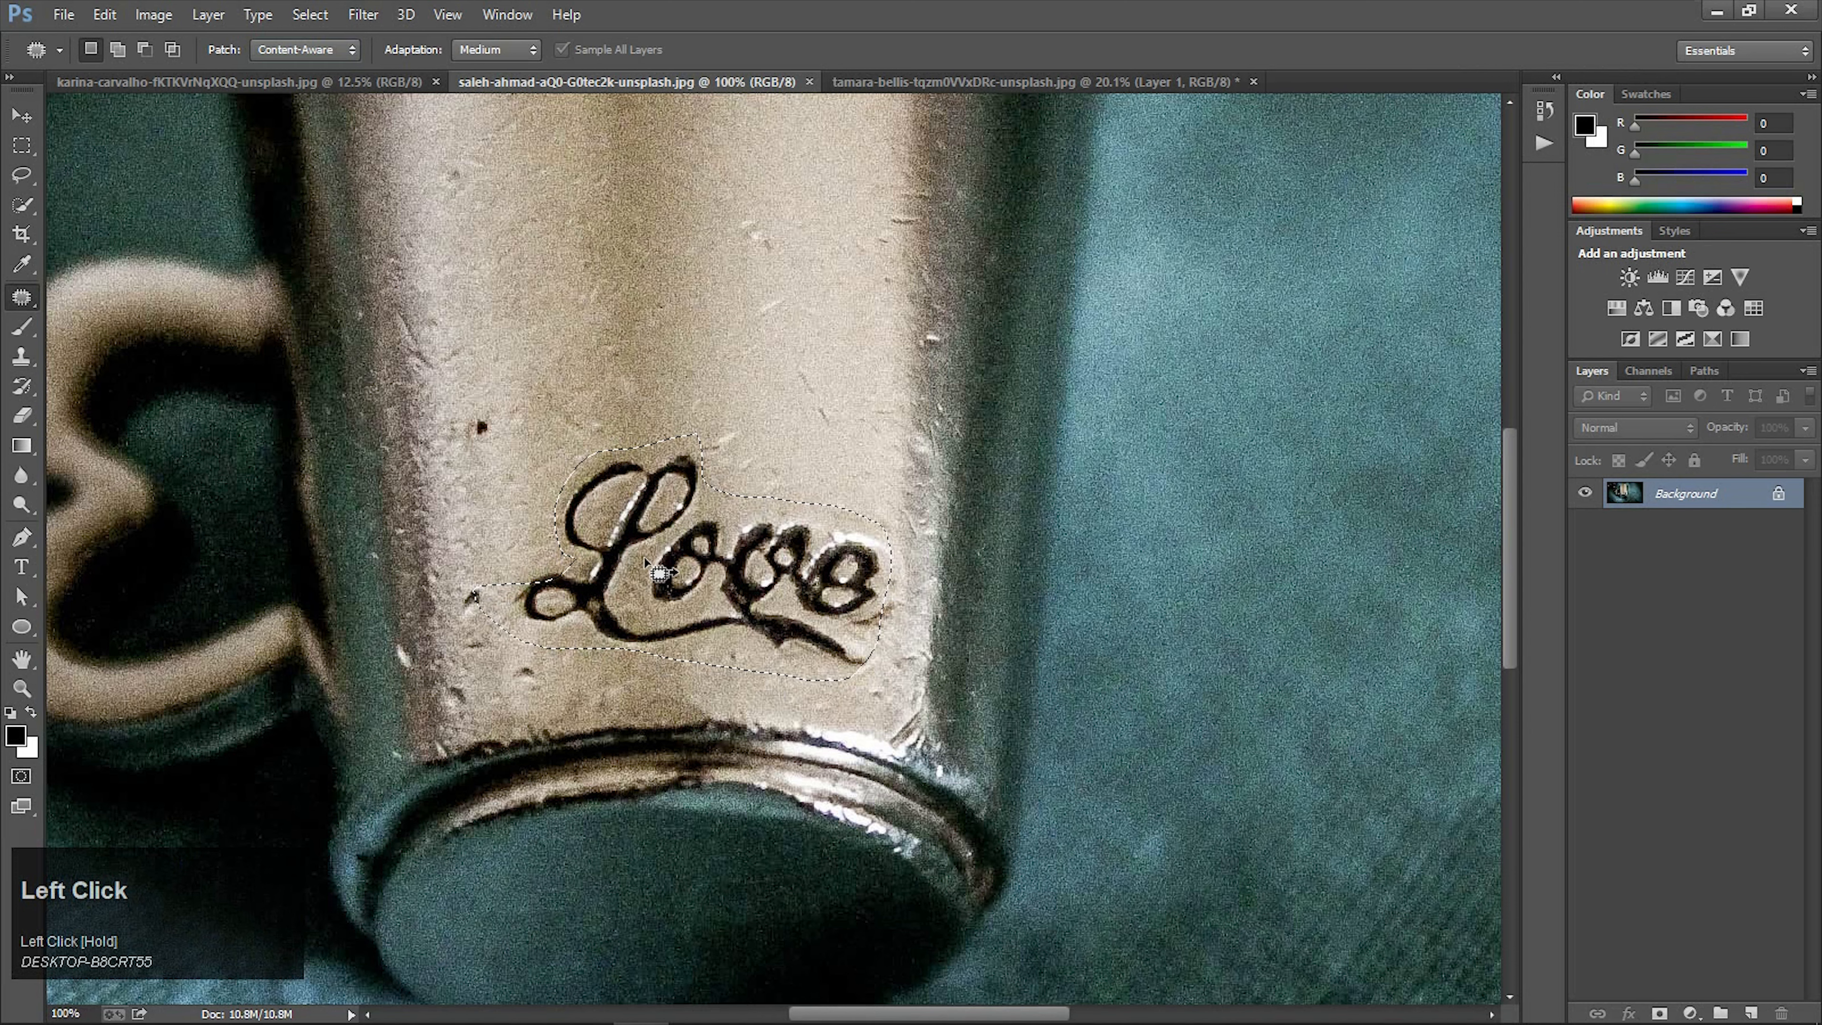
{"action": "left_click_drag", "start_coordinate": [639, 557], "coordinate": [575, 246]}
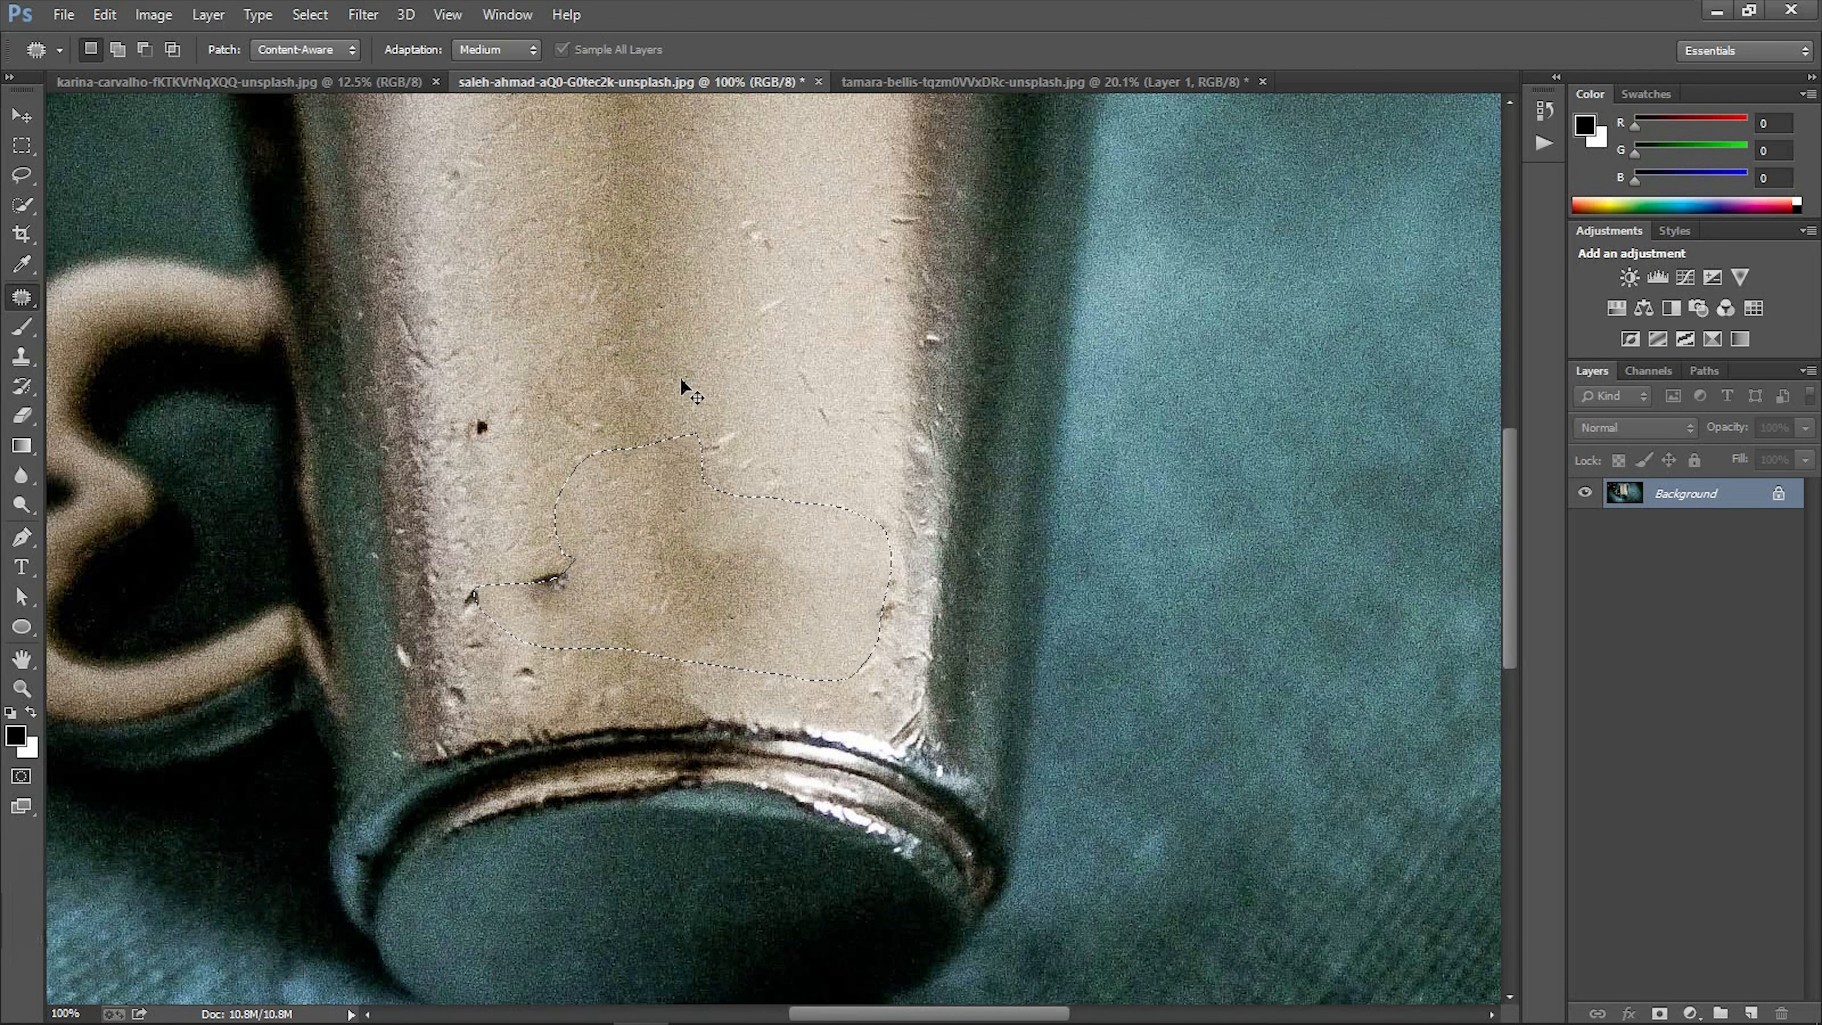
{"action": "key", "text": "ctrl+d"}
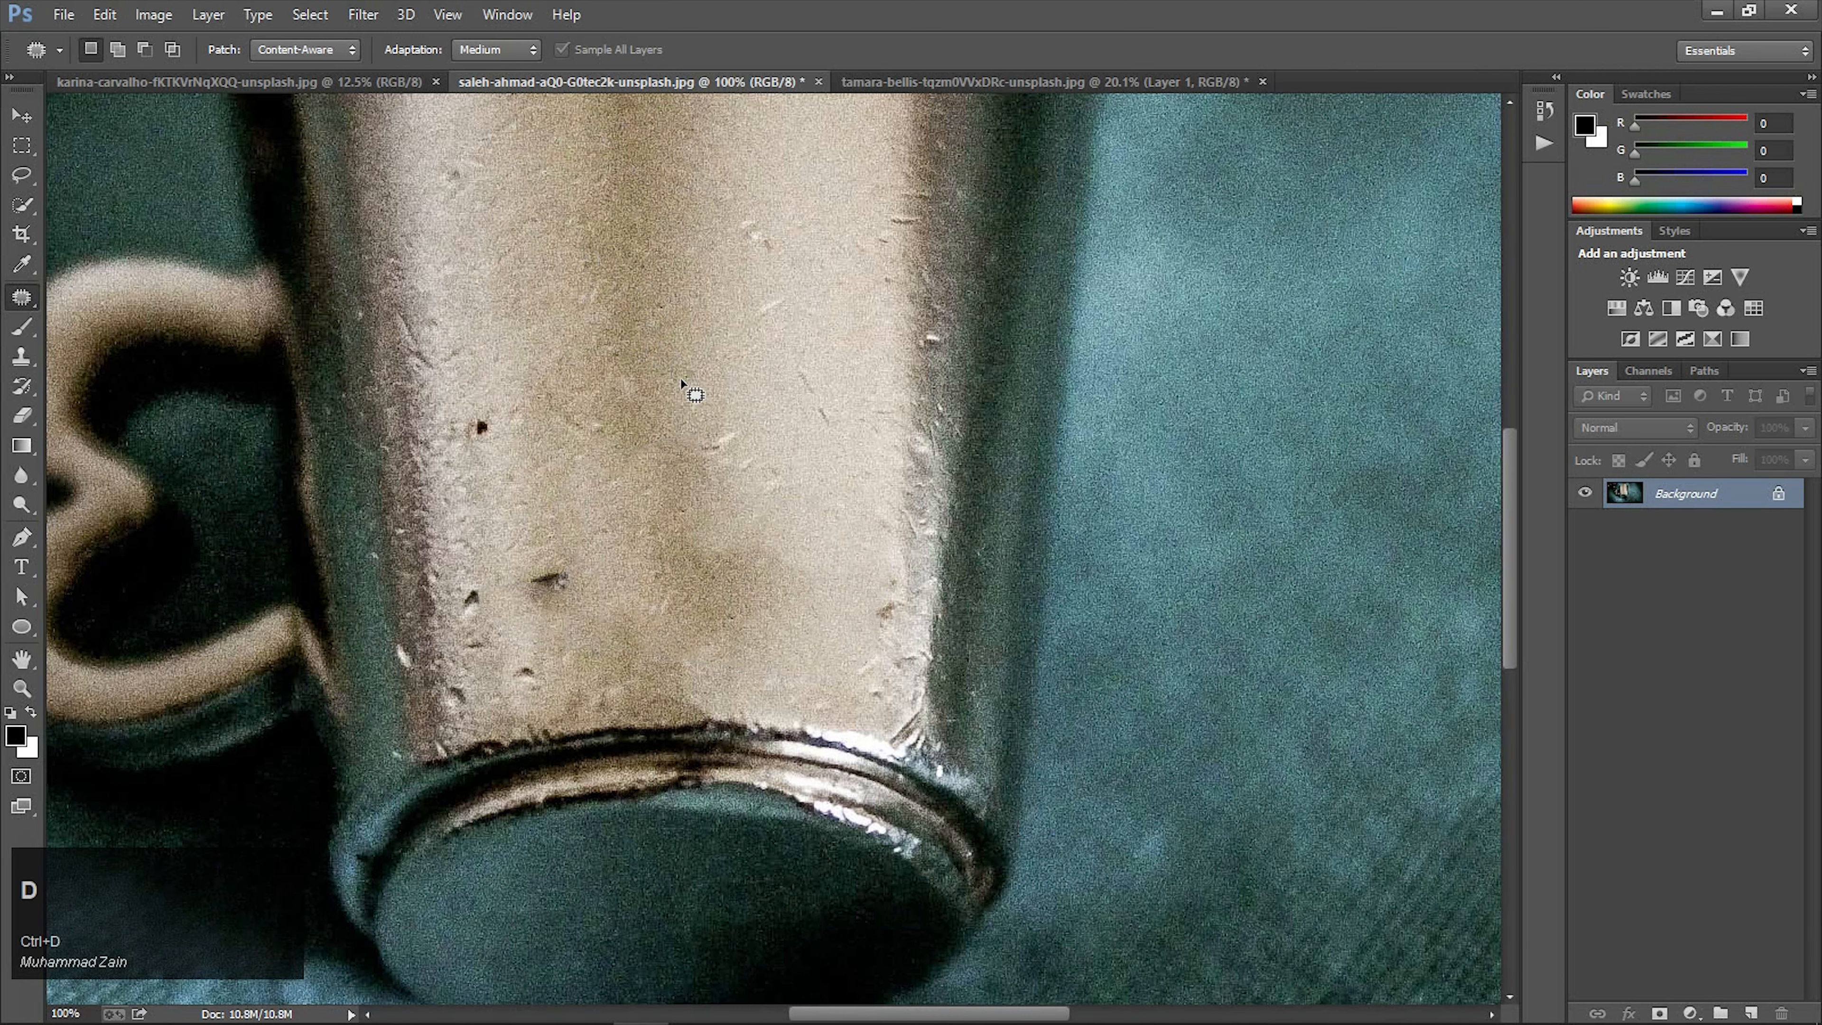
- Switch to the open photo of the levitating man and draw a loose freehand Lasso selection around his whole body
{"action": "left_click", "coordinate": [230, 81]}
{"action": "left_click", "coordinate": [21, 115]}
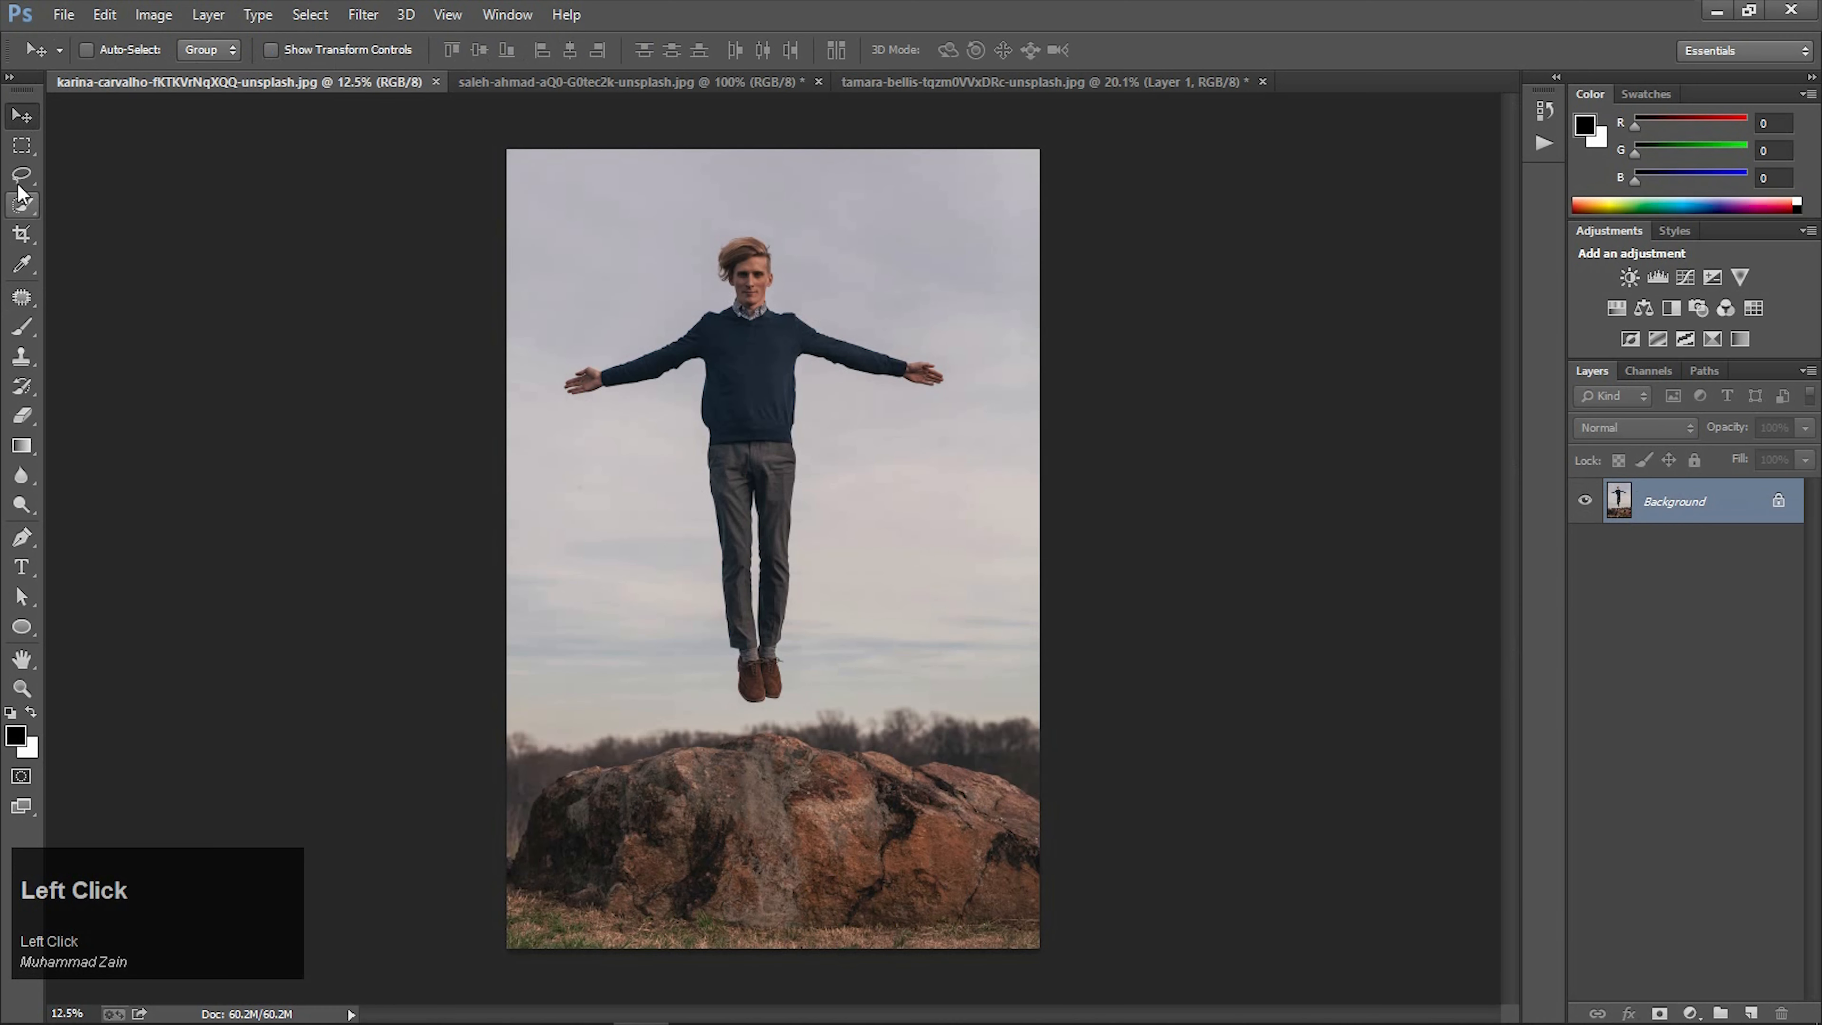
{"action": "left_click", "coordinate": [21, 174]}
{"action": "right_click", "coordinate": [21, 175]}
{"action": "left_click", "coordinate": [235, 221]}
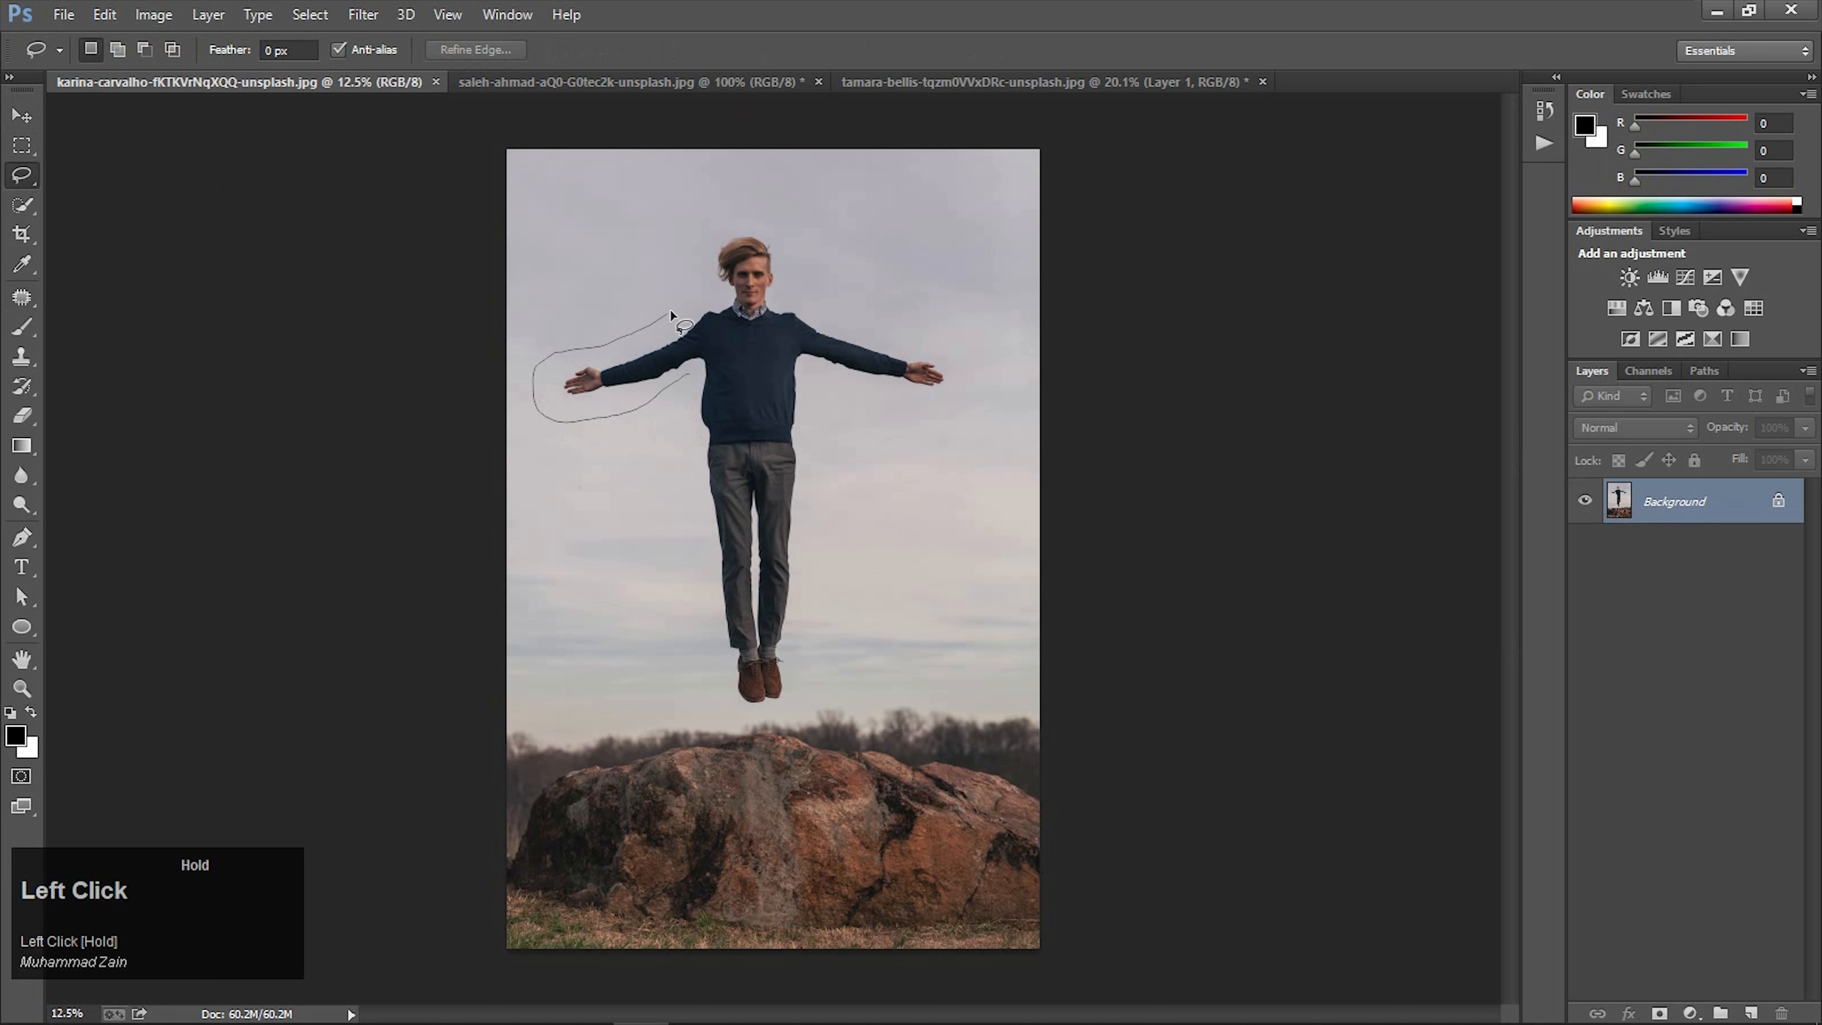
{"action": "left_click_drag", "start_coordinate": [706, 248], "coordinate": [709, 227]}
{"action": "left_click_drag", "start_coordinate": [822, 410], "coordinate": [822, 478]}
{"action": "mouse_move", "coordinate": [819, 570]}
{"action": "left_mouse_down"}
{"action": "mouse_move", "coordinate": [790, 711]}
{"action": "mouse_move", "coordinate": [721, 708]}
{"action": "mouse_move", "coordinate": [686, 378]}
{"action": "left_mouse_up"}
{"action": "left_click", "coordinate": [688, 382]}
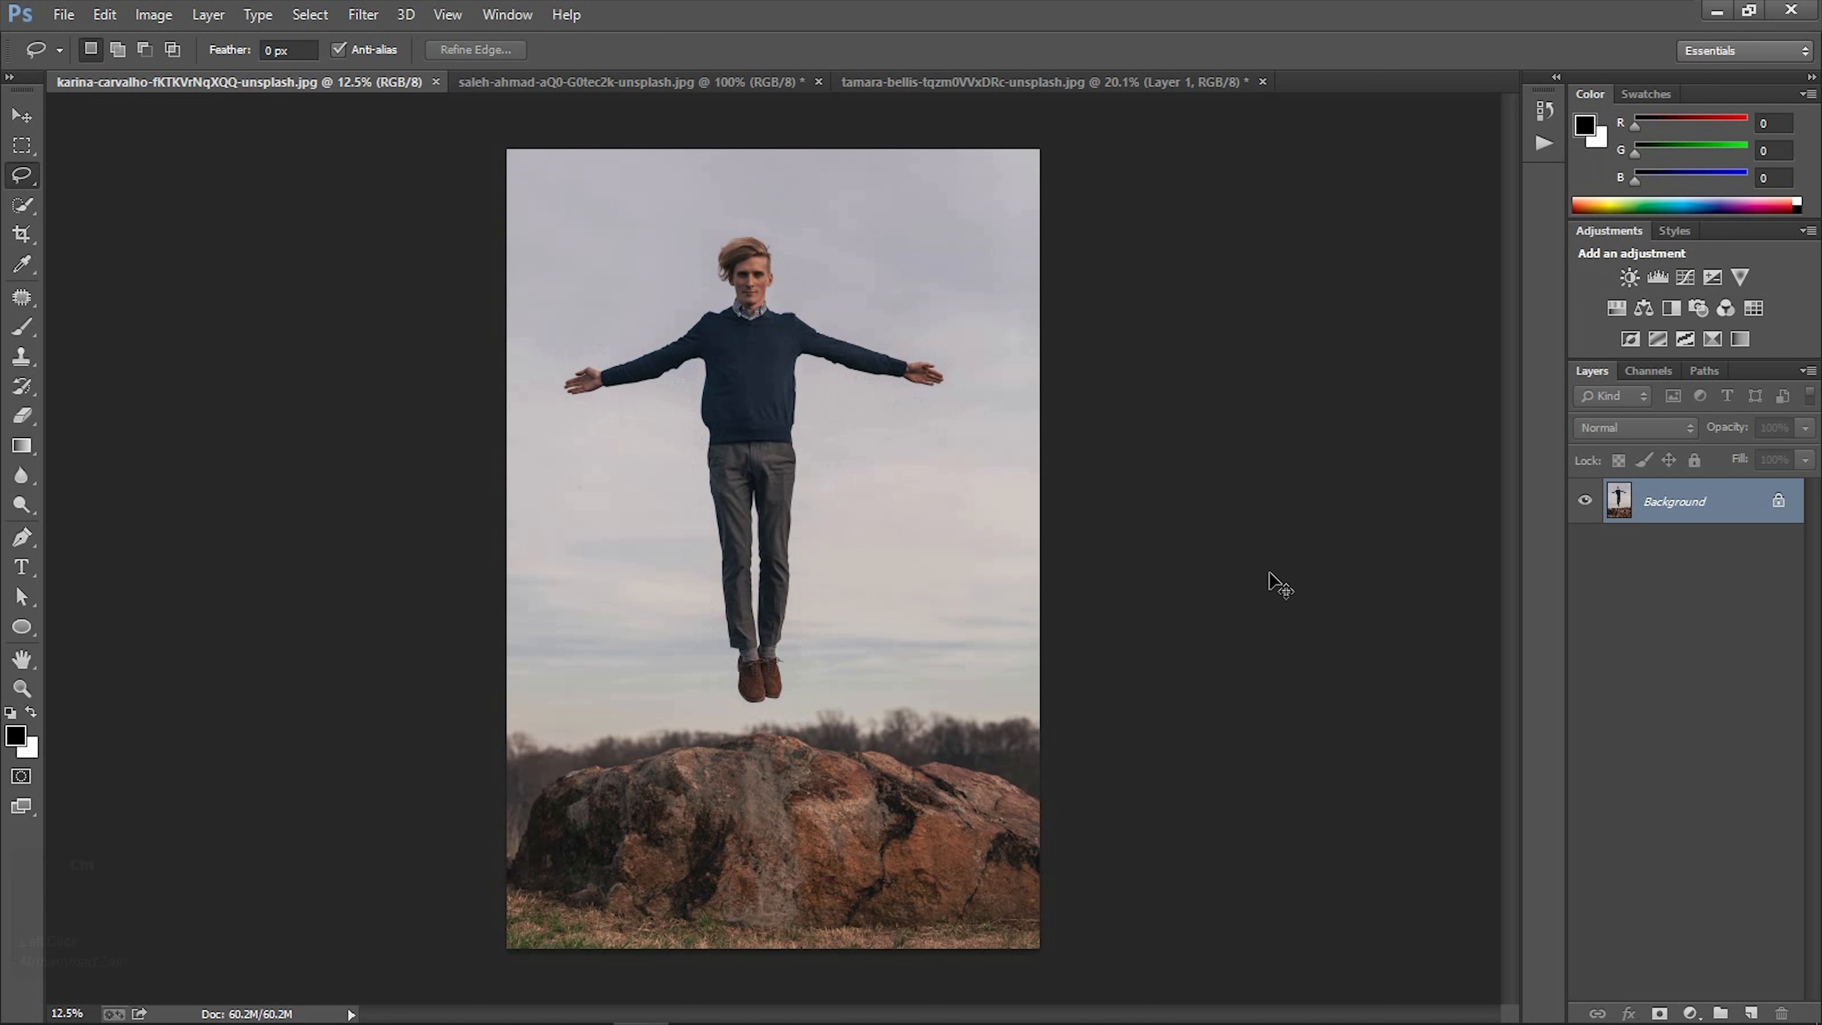
{"action": "key", "text": "ctrl+z"}
- Open the Fill settings for the selection around the man
{"action": "left_click", "coordinate": [22, 116]}
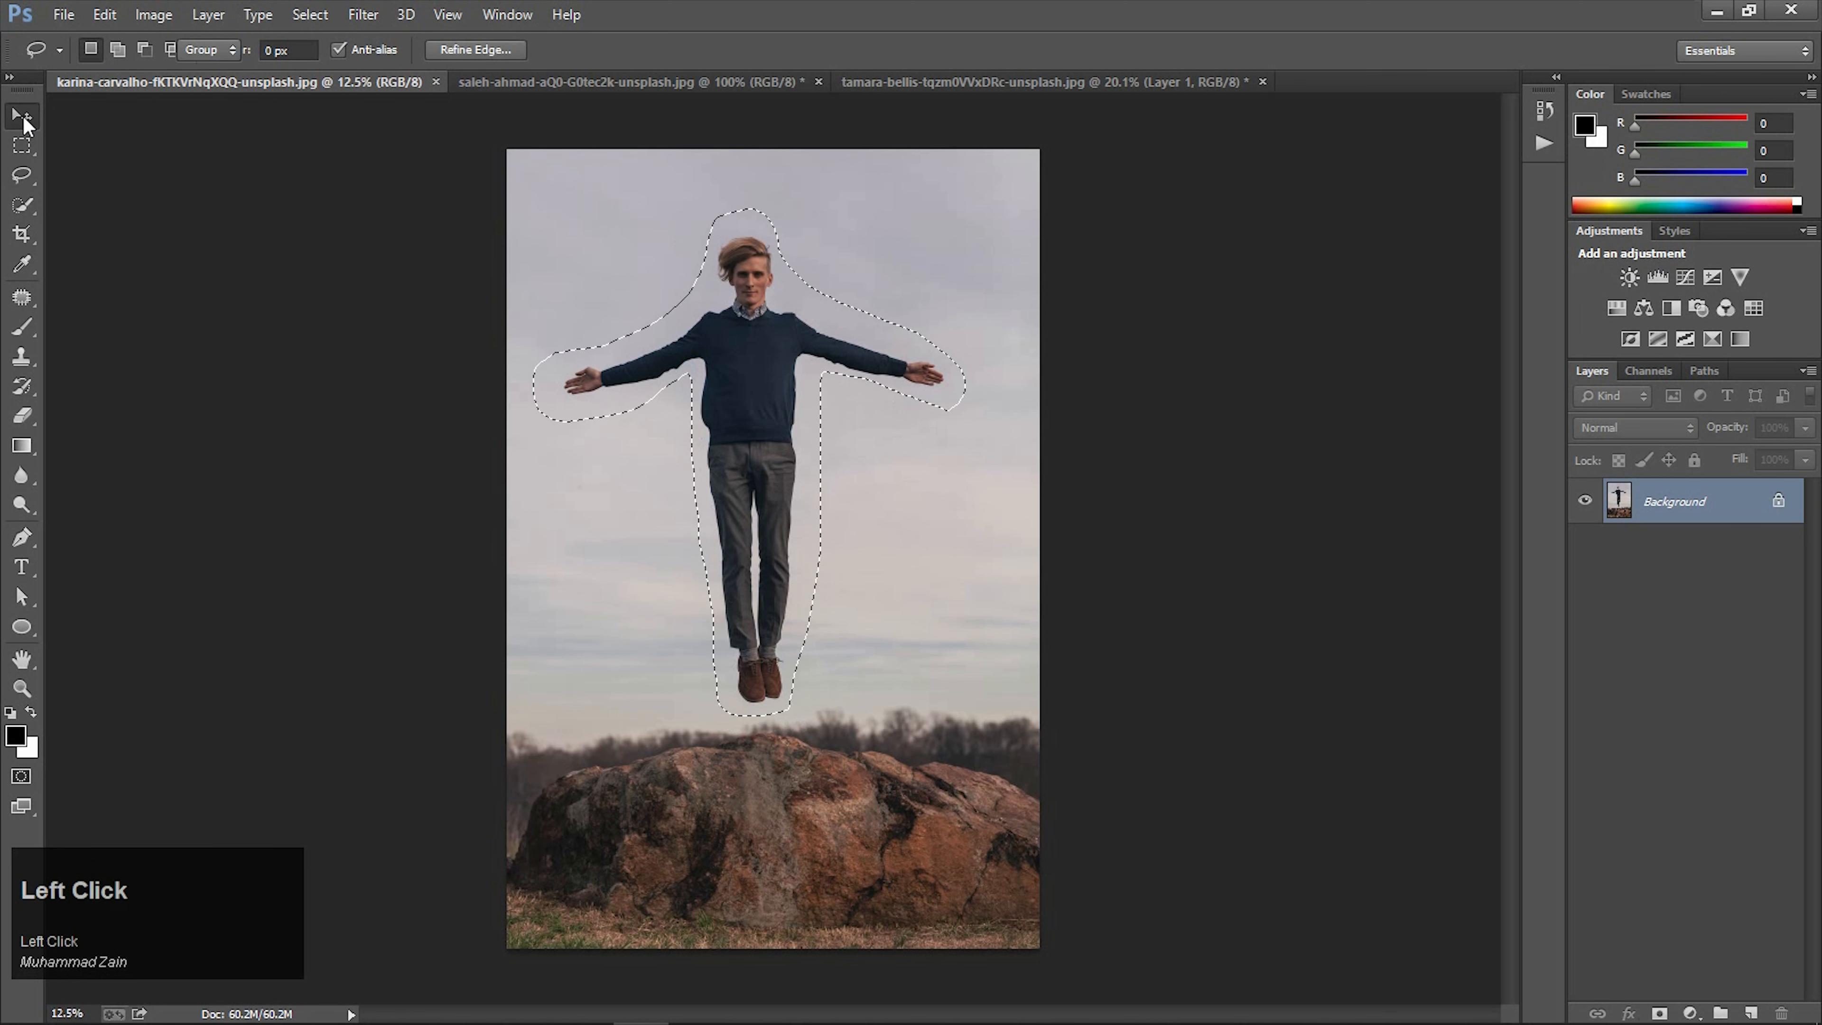
{"action": "left_click", "coordinate": [105, 15]}
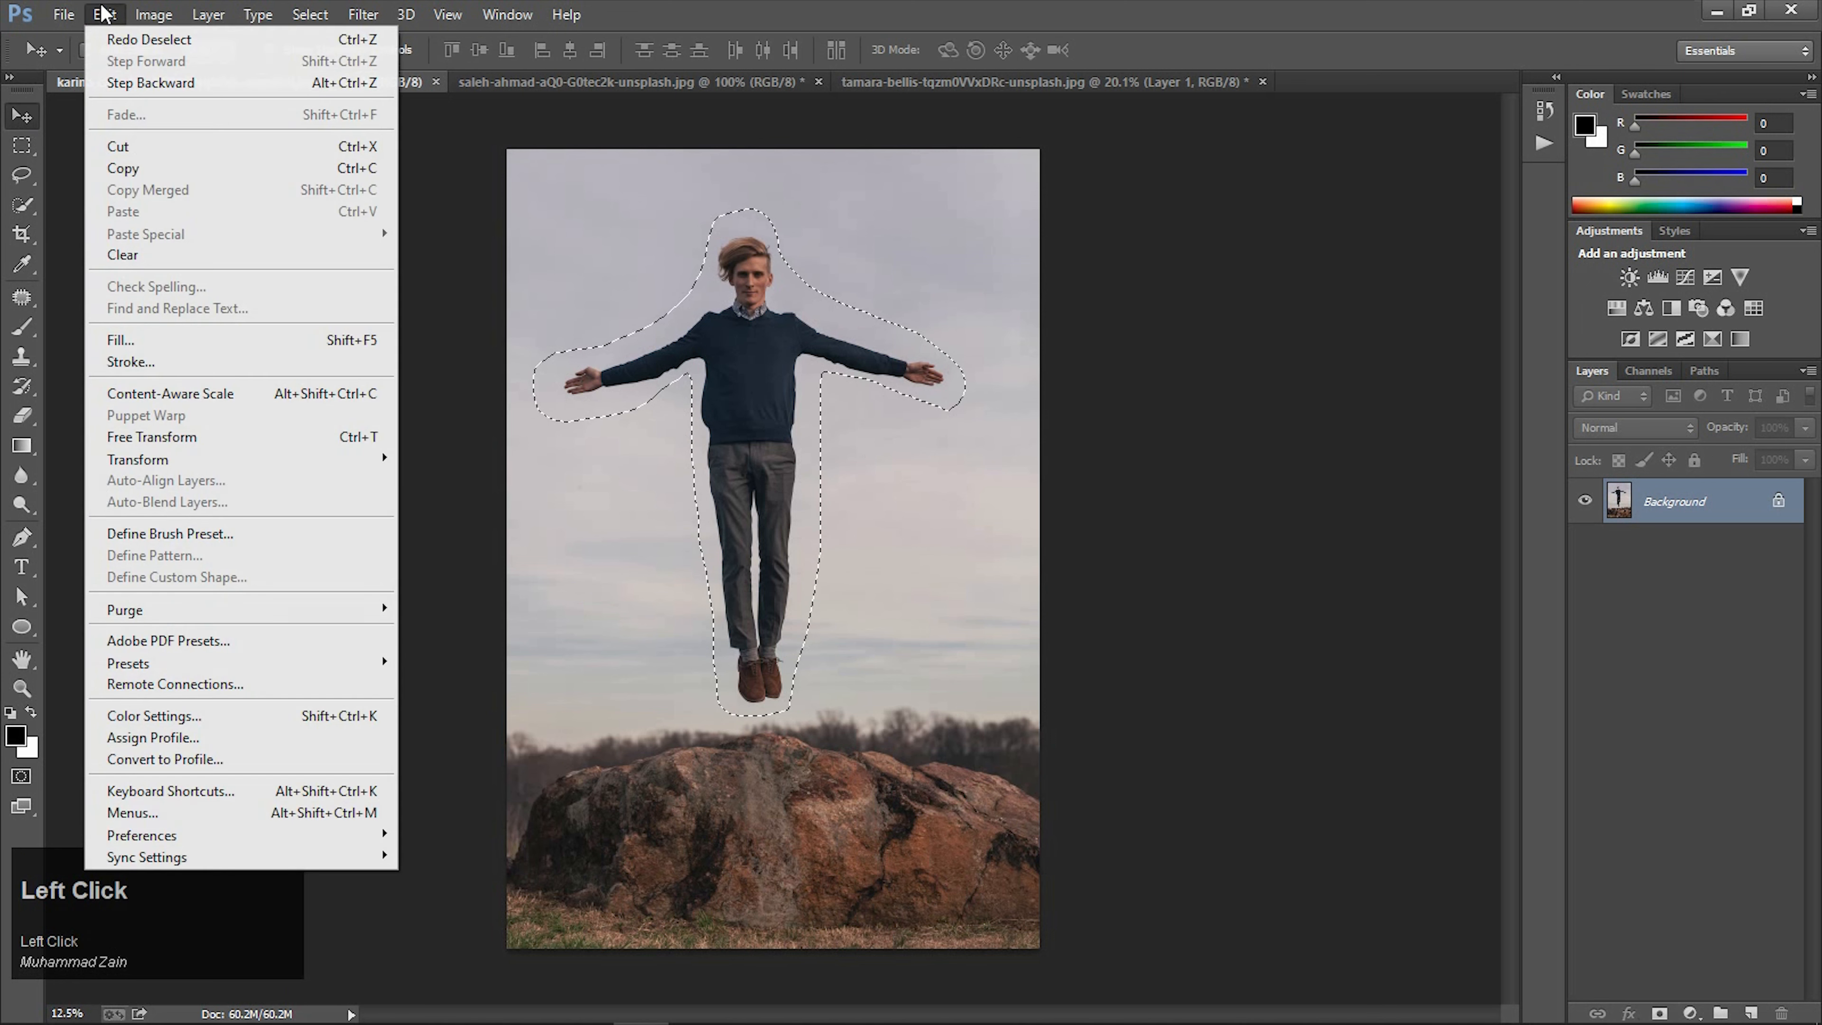
{"action": "left_click", "coordinate": [129, 343]}
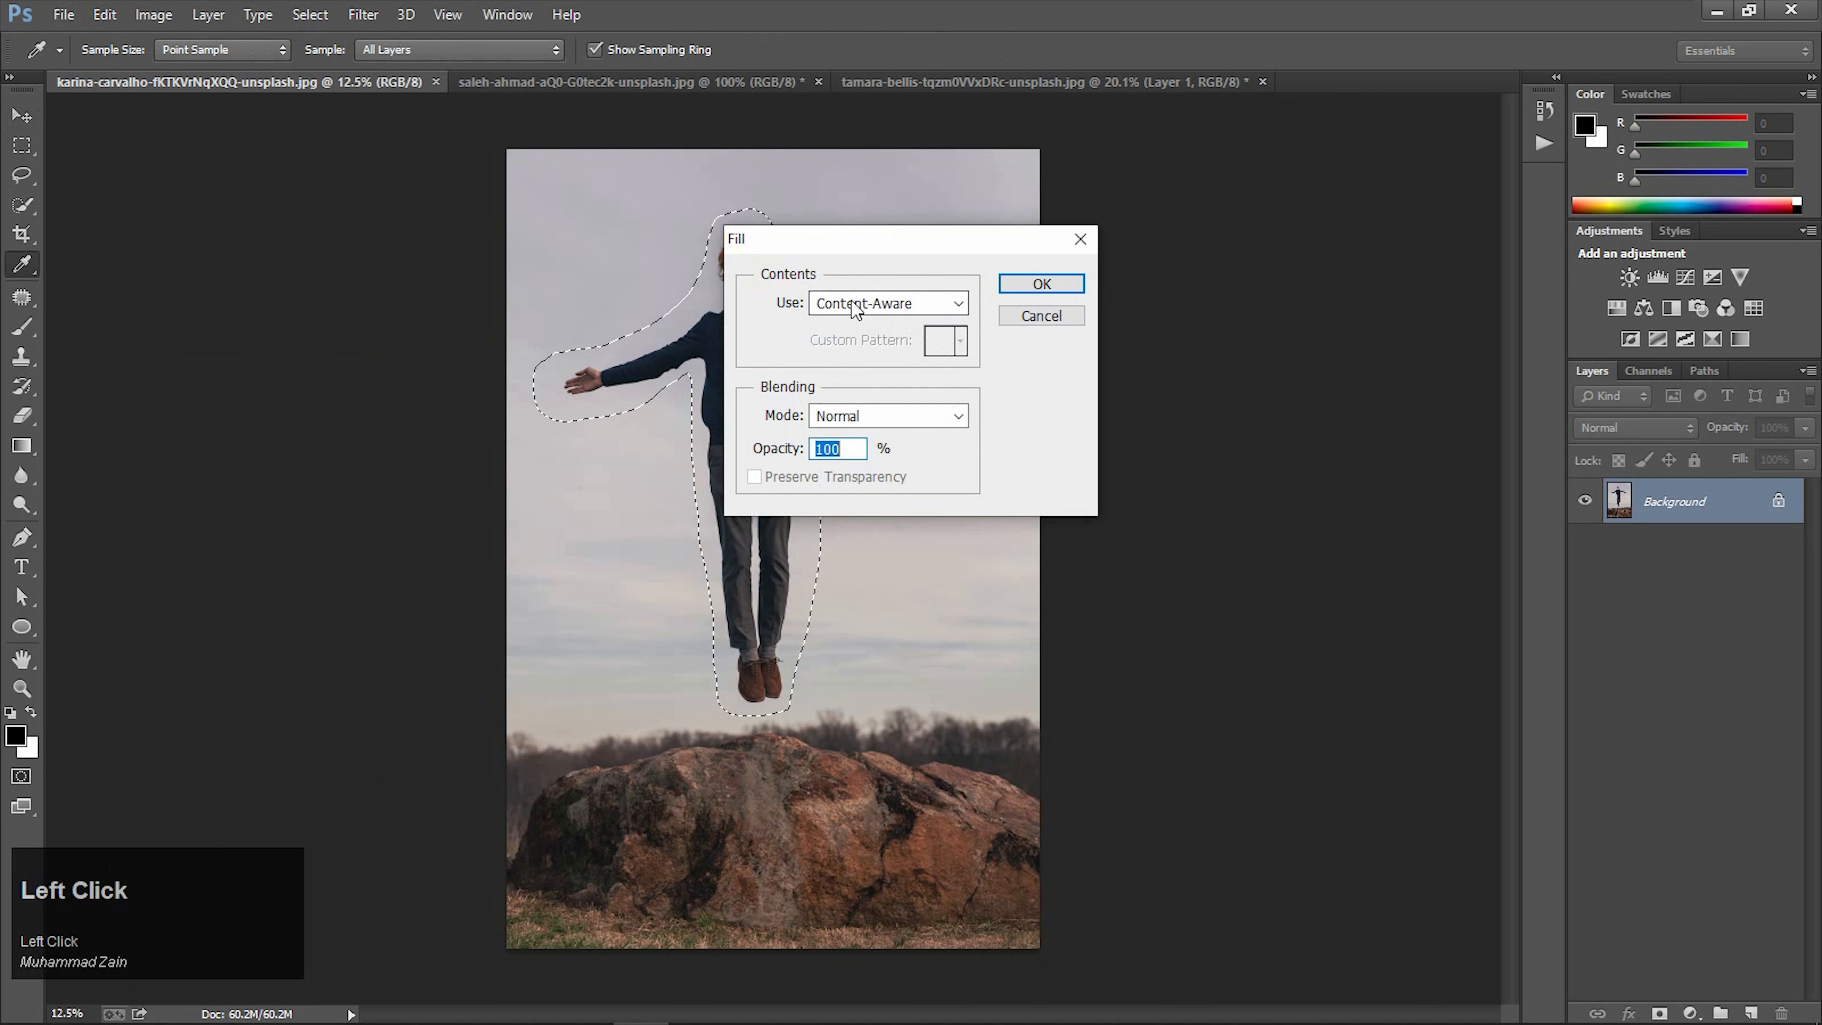